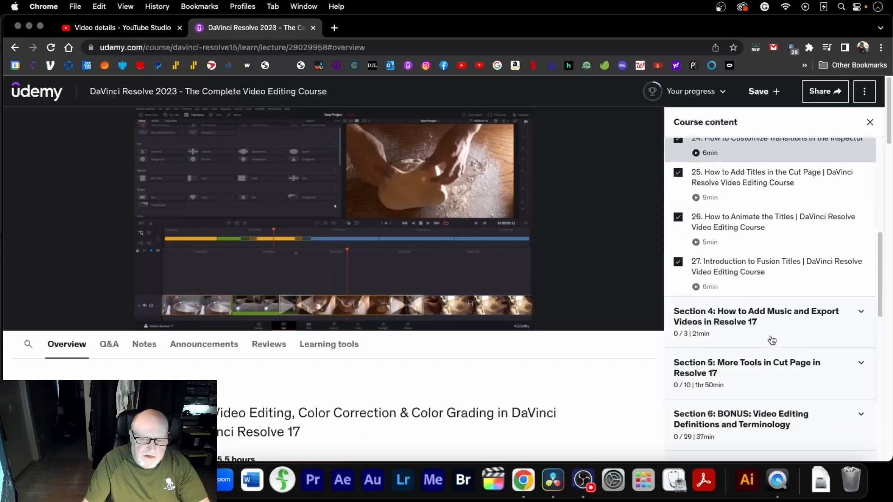
Switch from the Udemy course page to the DaVinci Resolve project and display the video transitions on the Cut page.
{"action": "scroll", "coordinate": [771, 339], "scroll_direction": "up", "scroll_amount": 1}
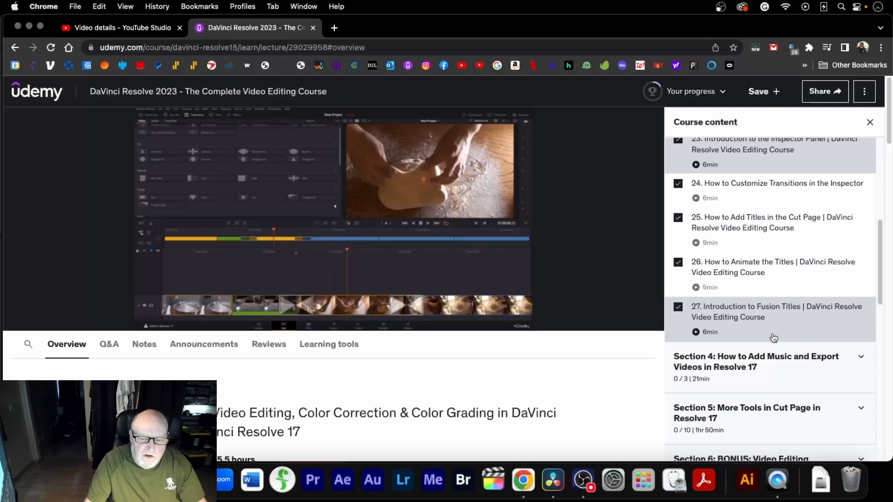
{"action": "scroll", "coordinate": [776, 337], "scroll_direction": "up", "scroll_amount": 4}
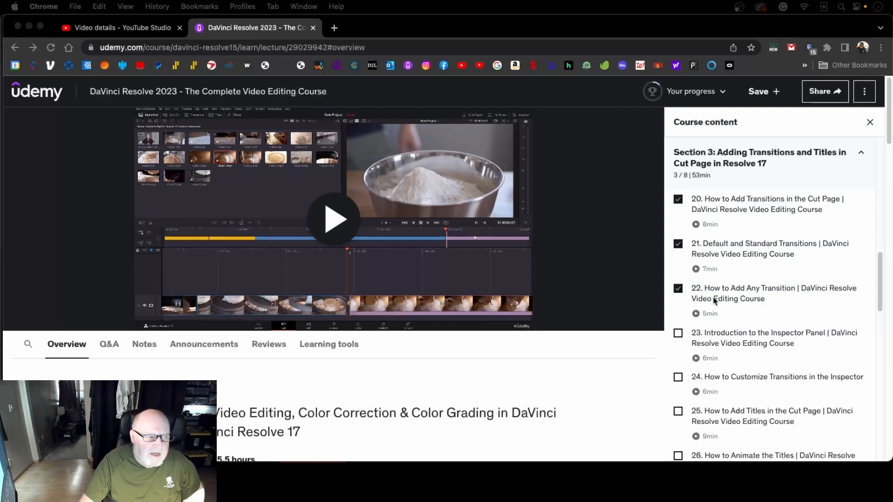
{"action": "left_click", "coordinate": [29, 26]}
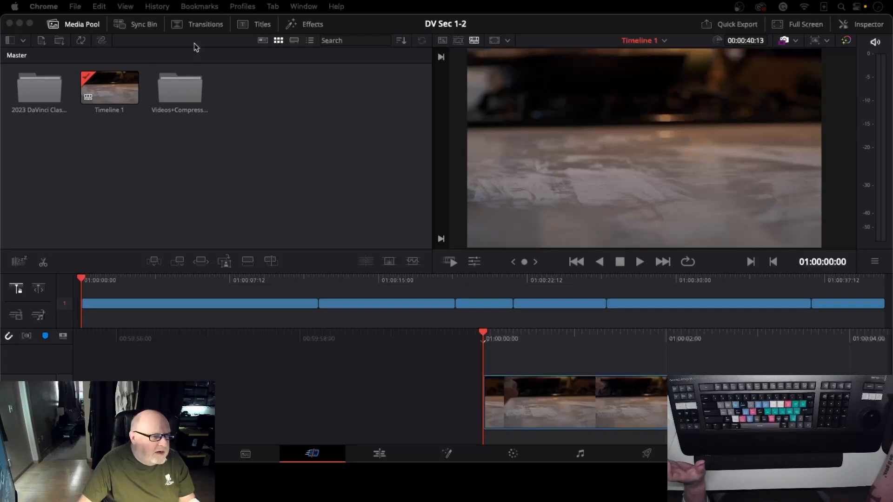
{"action": "left_click", "coordinate": [203, 26]}
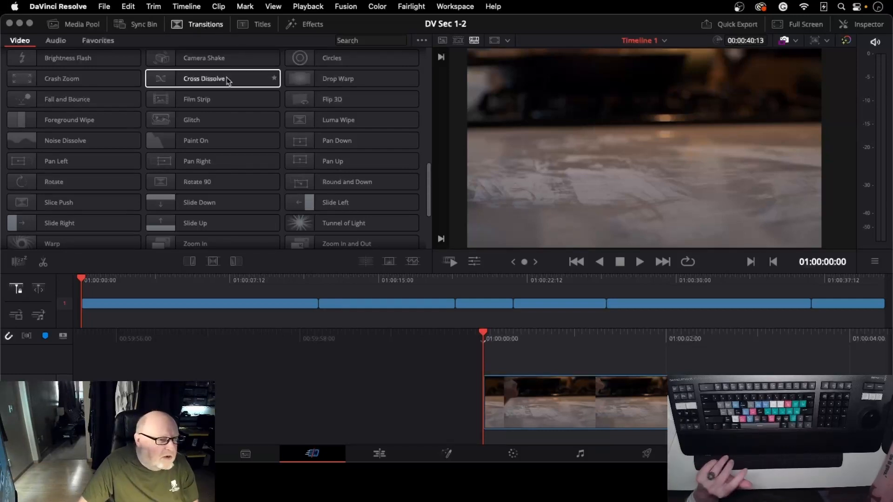
{"action": "scroll", "coordinate": [214, 129], "scroll_direction": "up", "scroll_amount": 15}
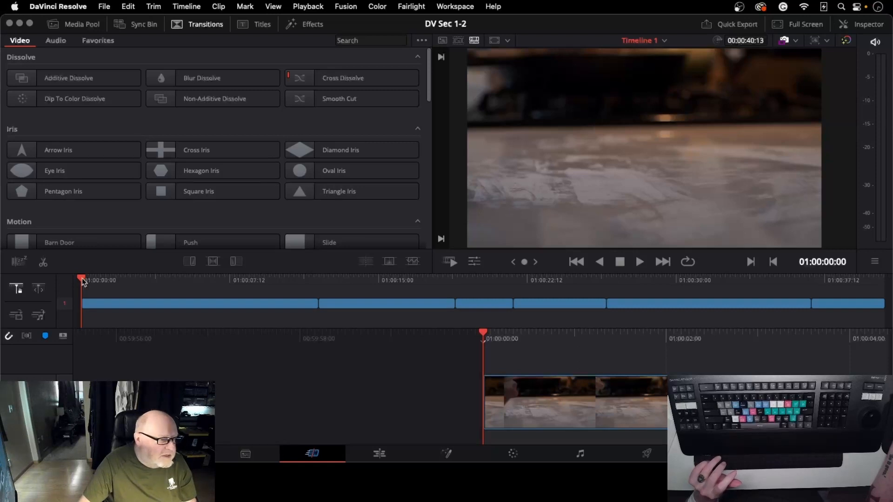
Move the playhead to 01:00:11:00 and view the options available for the Blur Dissolve transition.
{"action": "left_click_drag", "start_coordinate": [80, 279], "coordinate": [299, 294]}
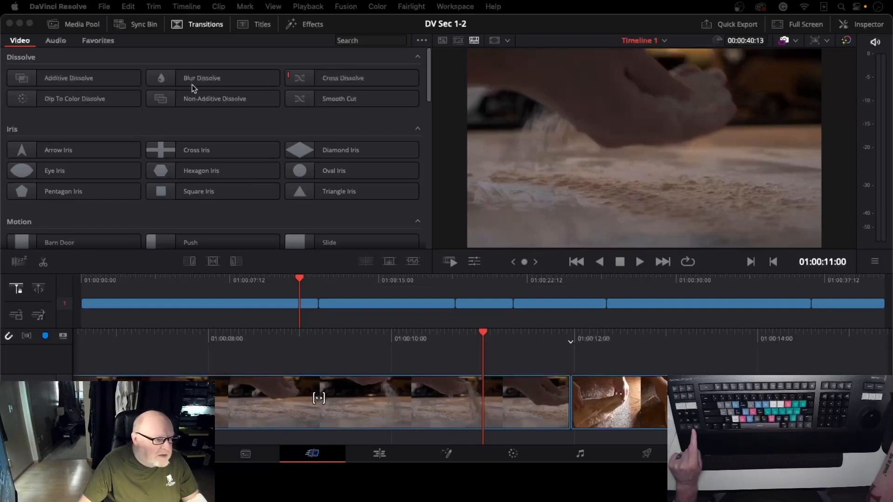
{"action": "right_click", "coordinate": [201, 83]}
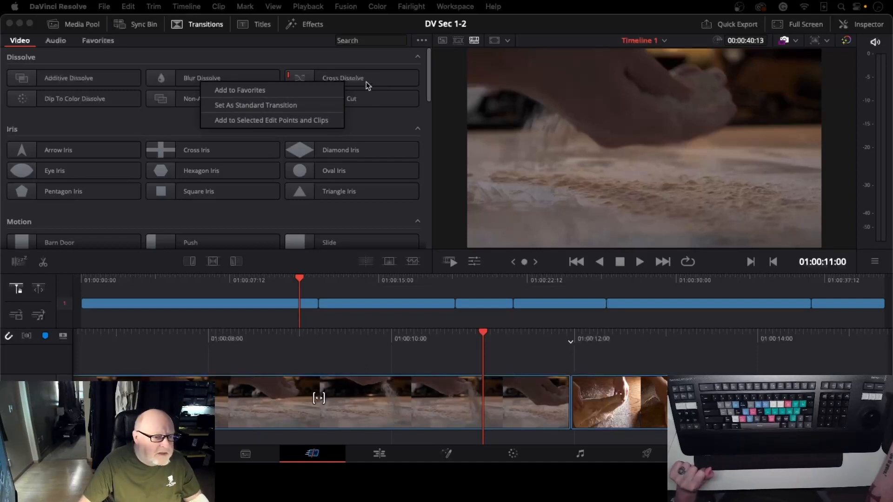
{"action": "key", "text": "Escape"}
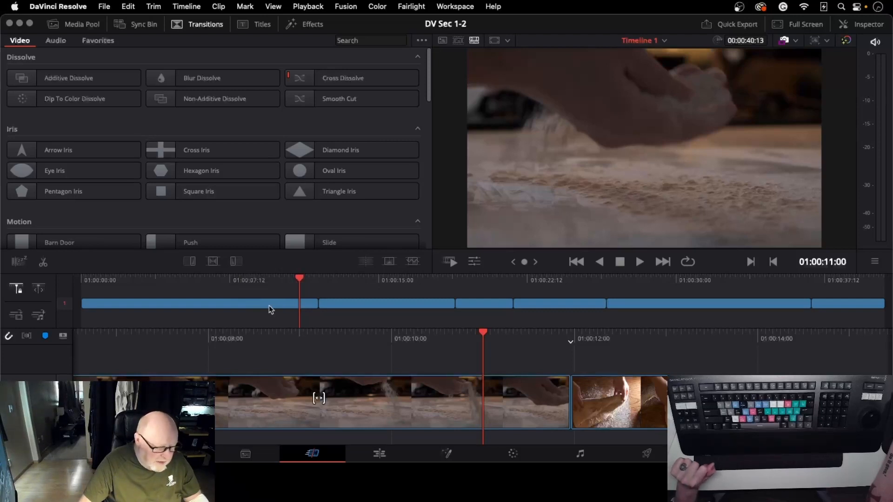
Apply the standard Cross Dissolve to the start of the first clip and play it from the beginning of the timeline.
{"action": "key", "text": "space"}
{"action": "scroll", "coordinate": [270, 309], "scroll_direction": "right", "scroll_amount": 5}
{"action": "scroll", "coordinate": [271, 309], "scroll_direction": "left", "scroll_amount": 15}
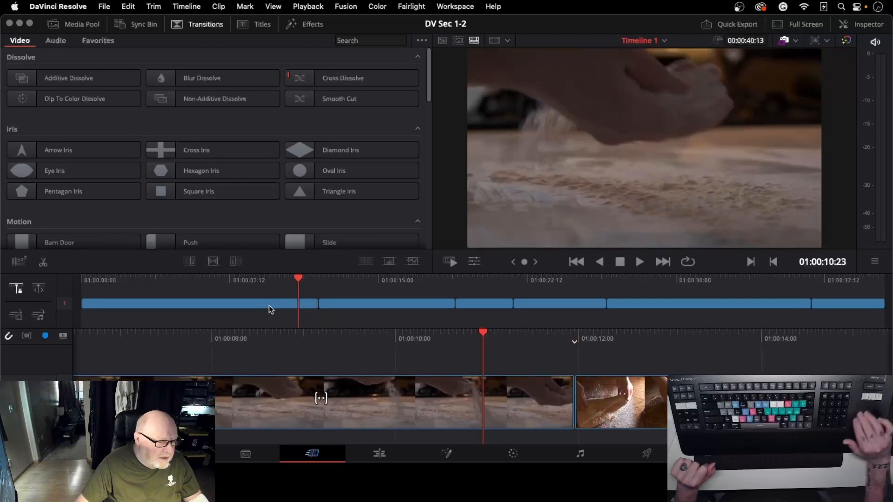
{"action": "left_click", "coordinate": [235, 260]}
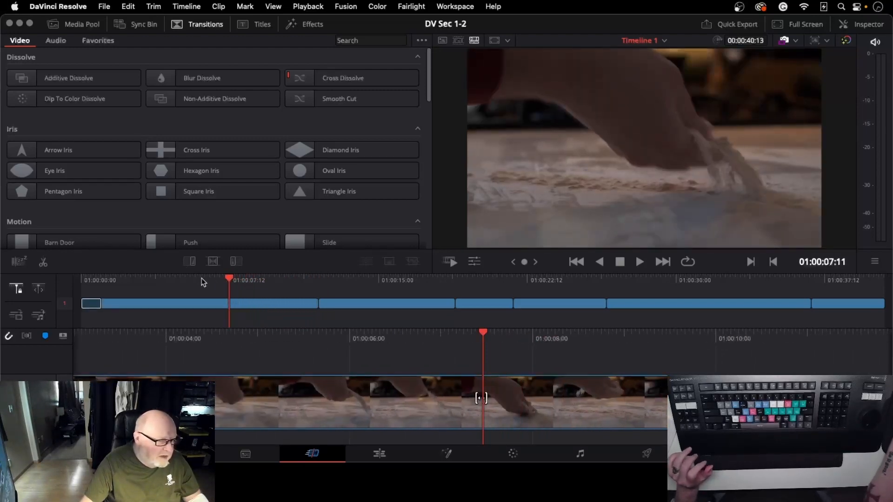
{"action": "left_click_drag", "start_coordinate": [231, 282], "coordinate": [58, 291]}
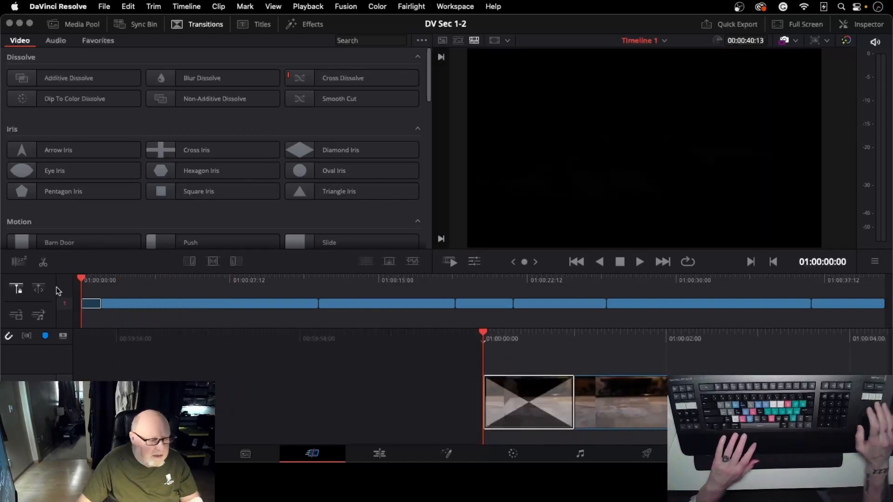
{"action": "key", "text": "space"}
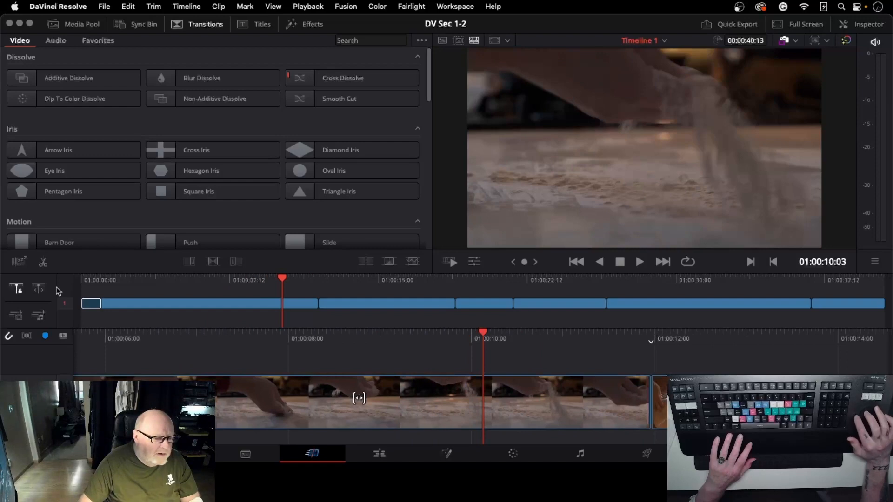
Move the playhead to 01:00:07:13 and apply the standard transition across the cut between the first and second clips.
{"action": "key", "text": "Right"}
{"action": "key", "text": "Right"}
{"action": "key", "text": "Right"}
{"action": "key", "text": "Right"}
{"action": "key", "text": "Right"}
{"action": "key", "text": "Right"}
{"action": "key", "text": "Left"}
{"action": "key", "text": "Left"}
{"action": "key", "text": "Left"}
{"action": "key", "text": "Left"}
{"action": "key", "text": "Left"}
{"action": "key", "text": "Left"}
{"action": "key", "text": "Left"}
{"action": "key", "text": "Left"}
{"action": "key", "text": "Left"}
{"action": "key", "text": "Left"}
{"action": "key", "text": "Left"}
{"action": "key", "text": "Left"}
{"action": "key", "text": "Left"}
{"action": "key", "text": "Left"}
{"action": "key", "text": "Right"}
{"action": "key", "text": "Left"}
{"action": "key", "text": "Left"}
{"action": "key", "text": "Left"}
{"action": "key", "text": "Left"}
{"action": "key", "text": "Left"}
{"action": "key", "text": "Left"}
{"action": "key", "text": "Left"}
{"action": "key", "text": "Left"}
{"action": "key", "text": "Left"}
{"action": "key", "text": "Left"}
{"action": "key", "text": "Left"}
{"action": "key", "text": "Left"}
{"action": "key", "text": "Left"}
{"action": "key", "text": "Left"}
{"action": "key", "text": "Left"}
{"action": "key", "text": "Left"}
{"action": "key", "text": "Left"}
{"action": "key", "text": "Left"}
{"action": "key", "text": "Left"}
{"action": "key", "text": "Left"}
{"action": "key", "text": "Right"}
{"action": "key", "text": "Right"}
{"action": "key", "text": "Right"}
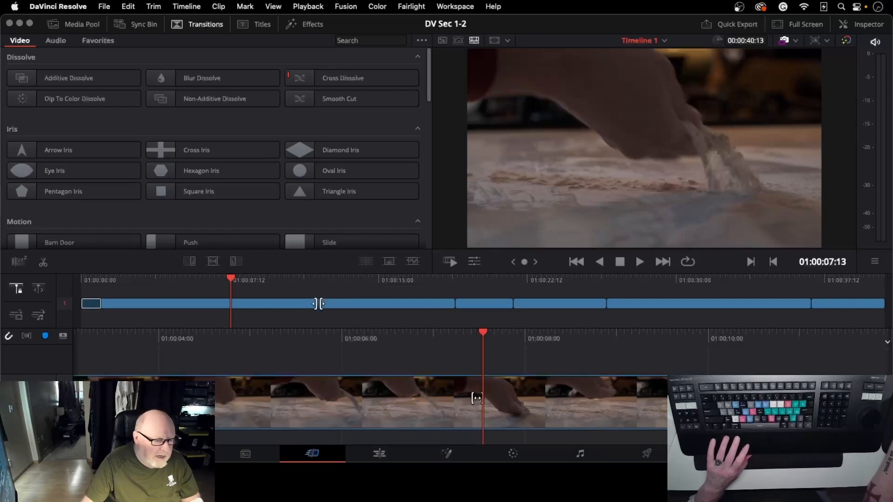
{"action": "left_click", "coordinate": [210, 263]}
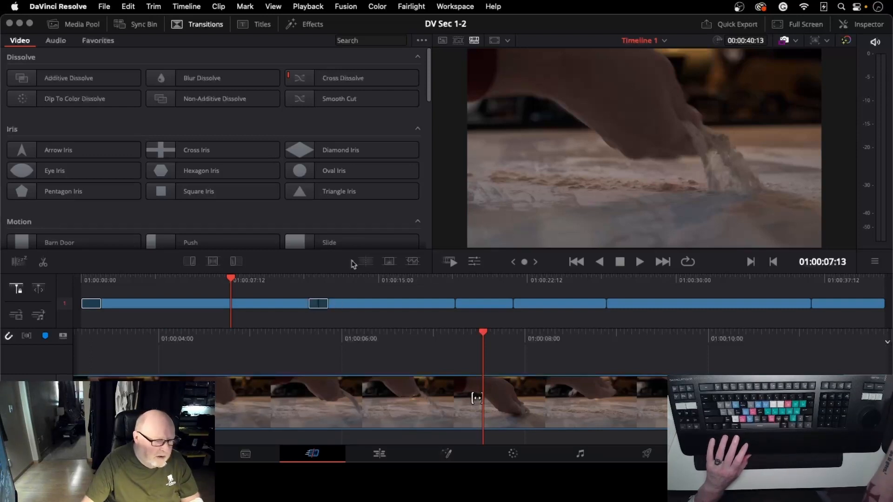
Try the Cut and Dissolve options on the transition between the first two clips, remove it with Cut, and add it again.
{"action": "left_click", "coordinate": [369, 263]}
{"action": "left_click", "coordinate": [392, 264]}
{"action": "left_click", "coordinate": [362, 263]}
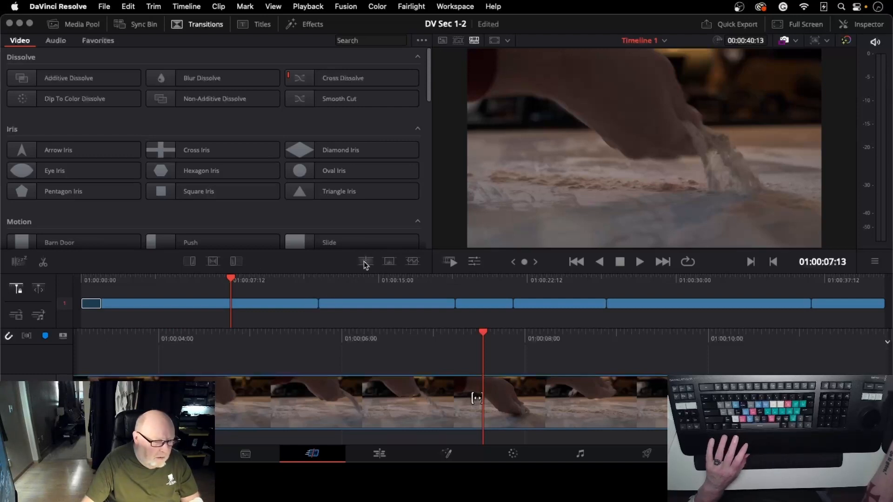
{"action": "key", "text": "super+t"}
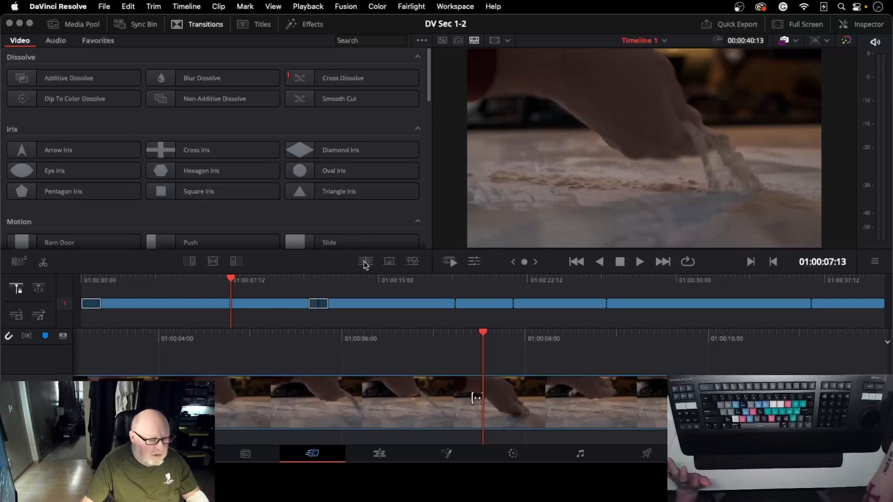
Move the playhead to 01:00:18:08, shortly before the cut from the dough kneading clip to the bowl clip.
{"action": "key", "text": "Right"}
{"action": "key", "text": "Right"}
{"action": "key", "text": "Right"}
{"action": "key", "text": "Right"}
{"action": "key", "text": "Right"}
{"action": "key", "text": "Right"}
{"action": "key", "text": "Right"}
{"action": "key", "text": "Right"}
{"action": "key", "text": "Right"}
{"action": "key", "text": "Right"}
{"action": "key", "text": "Right"}
{"action": "key", "text": "Right"}
{"action": "key", "text": "Right"}
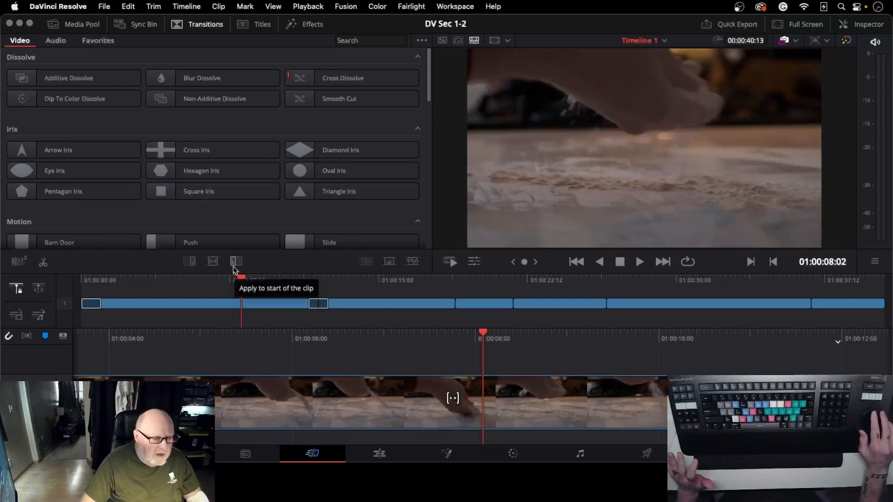
{"action": "key", "text": "shift+Right"}
{"action": "key", "text": "shift+Right"}
{"action": "key", "text": "shift+Right"}
{"action": "key", "text": "shift+Right"}
{"action": "key", "text": "shift+Right"}
{"action": "key", "text": "Right"}
{"action": "key", "text": "Right"}
{"action": "key", "text": "Right"}
{"action": "key", "text": "Right"}
{"action": "key", "text": "Right"}
{"action": "key", "text": "Right"}
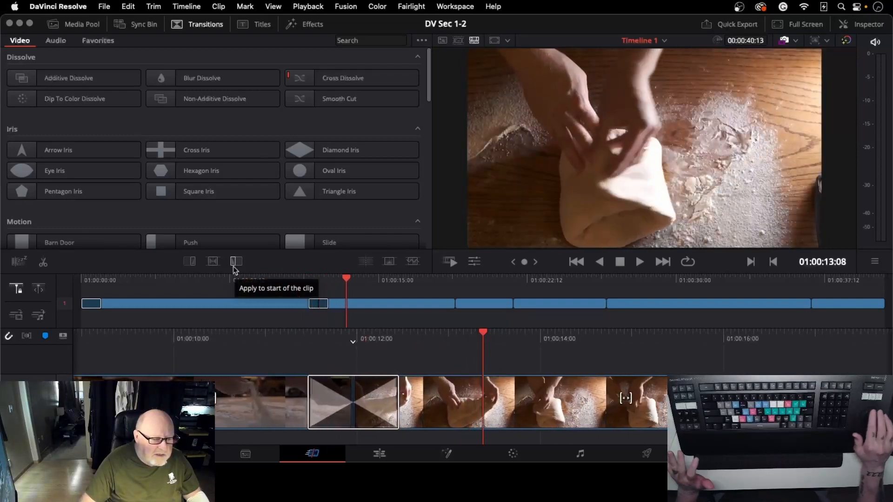
{"action": "key", "text": "shift+Right"}
{"action": "key", "text": "shift+Right"}
{"action": "key", "text": "shift+Right"}
{"action": "key", "text": "shift+Right"}
{"action": "key", "text": "Right"}
{"action": "key", "text": "Right"}
{"action": "key", "text": "Right"}
{"action": "key", "text": "Right"}
{"action": "key", "text": "Right"}
{"action": "key", "text": "Right"}
{"action": "key", "text": "Right"}
{"action": "key", "text": "Right"}
{"action": "key", "text": "Right"}
{"action": "key", "text": "Right"}
{"action": "key", "text": "Right"}
{"action": "key", "text": "Right"}
{"action": "key", "text": "Right"}
{"action": "key", "text": "Right"}
{"action": "key", "text": "Right"}
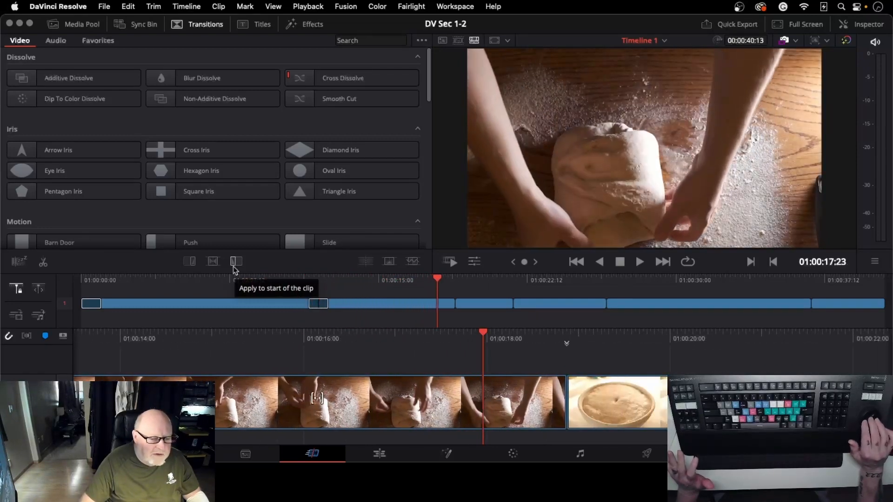
{"action": "key", "text": "Right"}
{"action": "key", "text": "Right"}
{"action": "key", "text": "Right"}
{"action": "key", "text": "Right"}
{"action": "key", "text": "Right"}
{"action": "key", "text": "Right"}
{"action": "key", "text": "Right"}
{"action": "key", "text": "Right"}
{"action": "key", "text": "Right"}
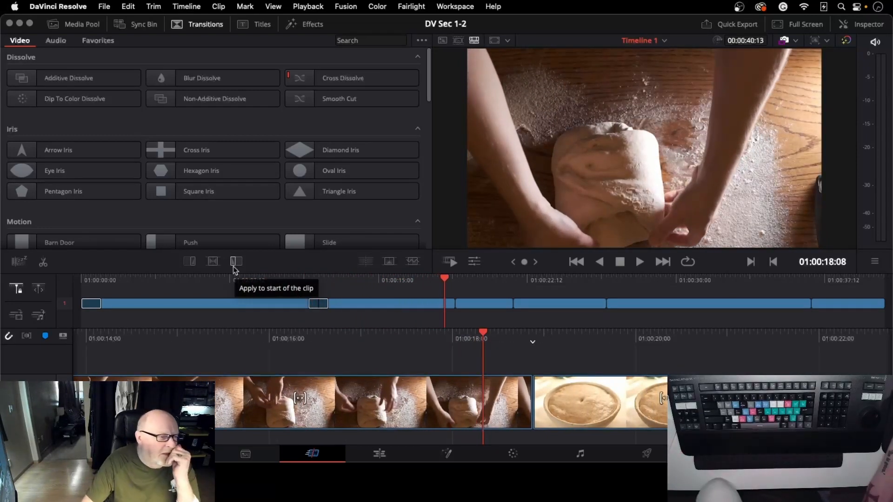
Browse the Motion, Shape, Wipe, Fusion and Resolve FX video transitions and preview the Heart shape on the cut.
{"action": "scroll", "coordinate": [253, 213], "scroll_direction": "down", "scroll_amount": 3}
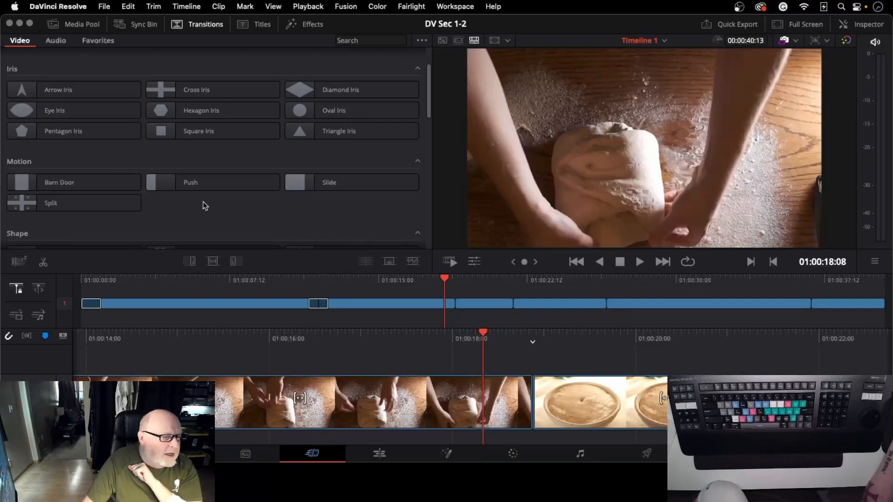
{"action": "scroll", "coordinate": [245, 211], "scroll_direction": "down", "scroll_amount": 3}
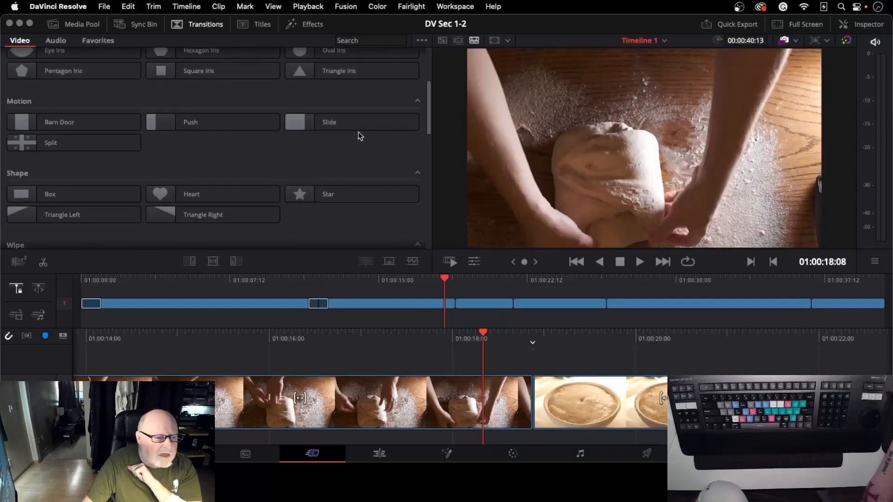
{"action": "scroll", "coordinate": [358, 140], "scroll_direction": "down", "scroll_amount": 3}
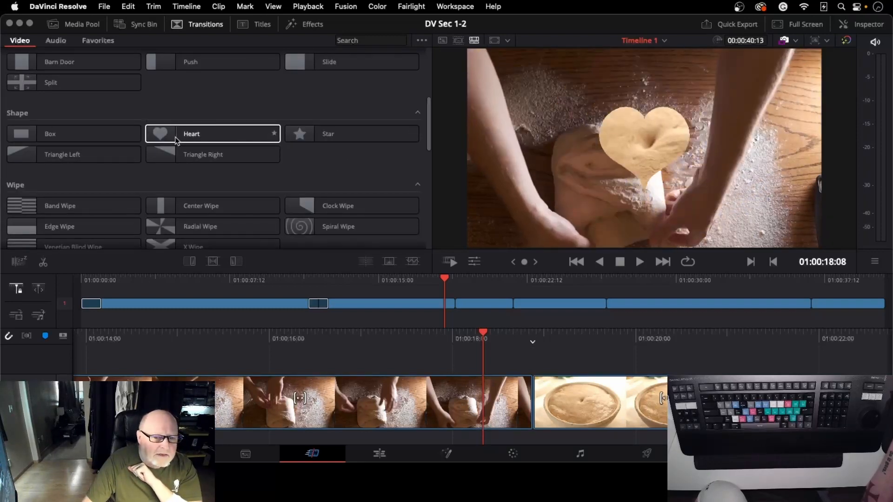
{"action": "scroll", "coordinate": [210, 204], "scroll_direction": "down", "scroll_amount": 12}
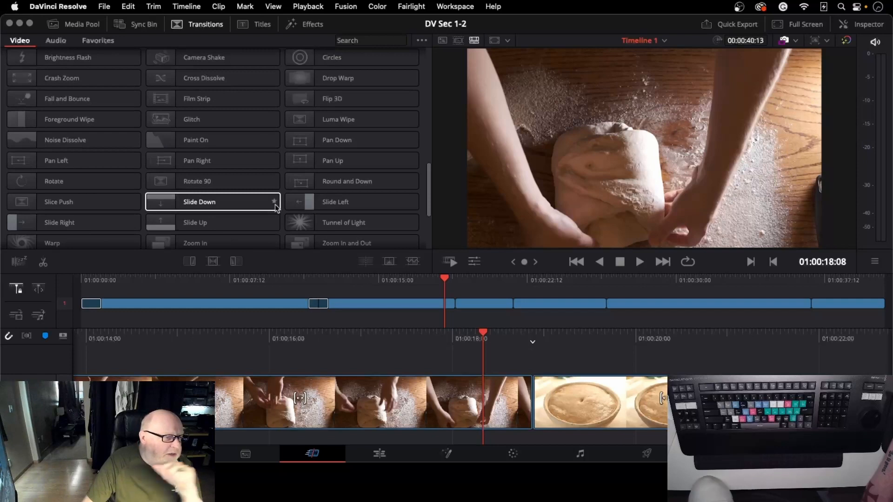
{"action": "scroll", "coordinate": [276, 208], "scroll_direction": "down", "scroll_amount": 4}
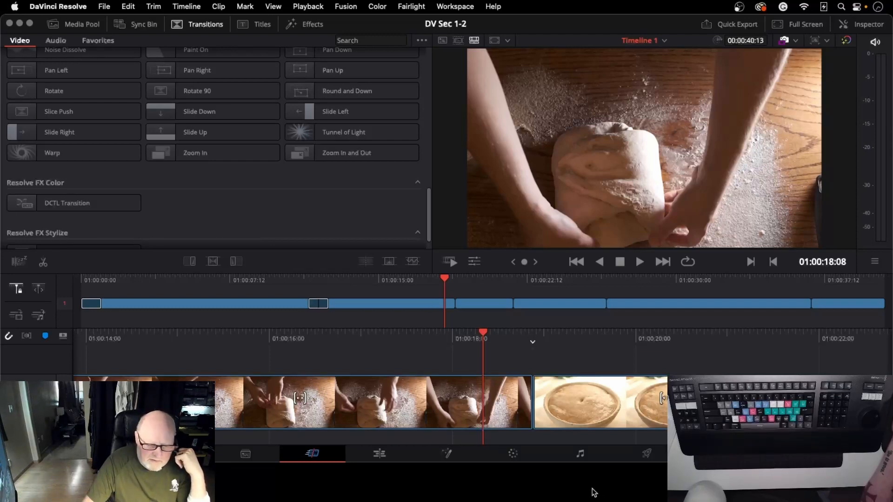
Switch to Chrome to check the Udemy lecture list for the transitions section, and return to DaVinci Resolve.
{"action": "mouse_move", "coordinate": [463, 487]}
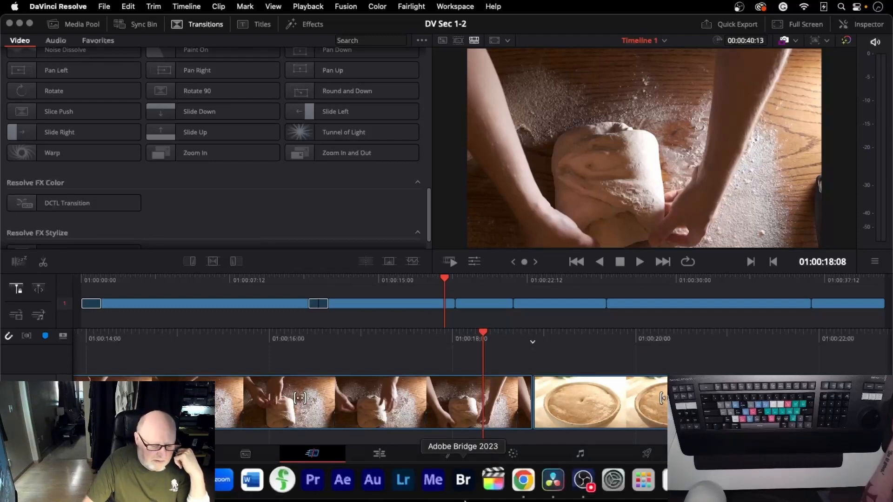
{"action": "left_click", "coordinate": [511, 481]}
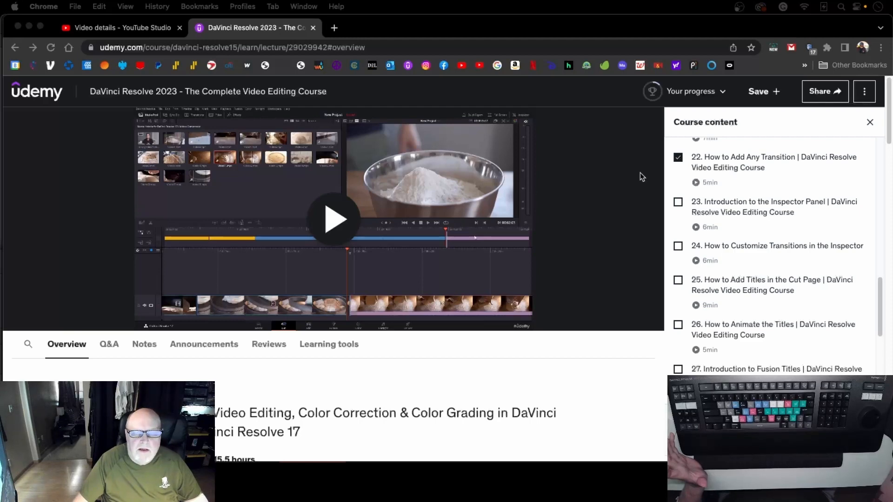
{"action": "left_click", "coordinate": [30, 28]}
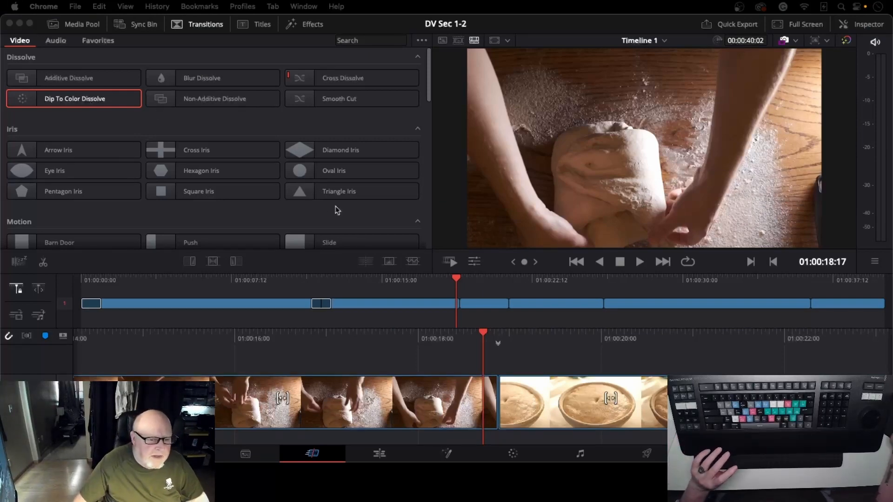
Step the playhead back and forth across the cut between the dough kneading clip and the bowl clip to examine its frames.
{"action": "key", "text": "Left"}
{"action": "key", "text": "Left"}
{"action": "key", "text": "Left"}
{"action": "key", "text": "Left"}
{"action": "key", "text": "Left"}
{"action": "key", "text": "Left"}
{"action": "key", "text": "Left"}
{"action": "key", "text": "Left"}
{"action": "key", "text": "Left"}
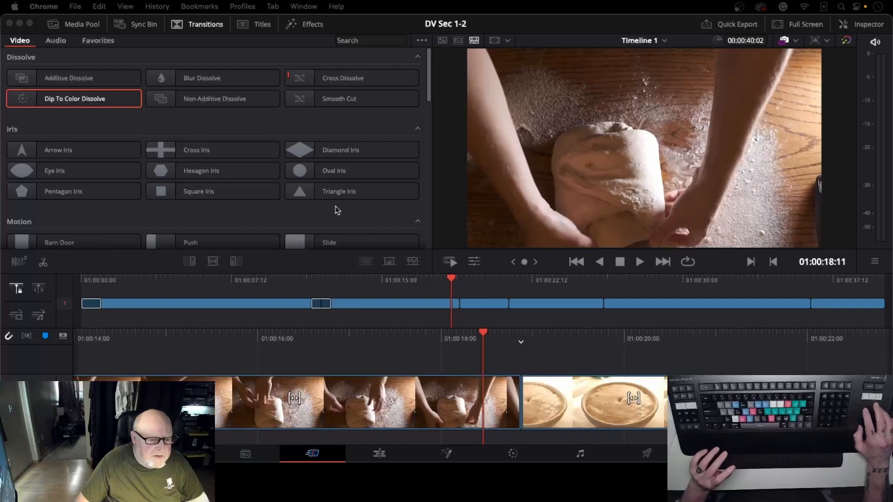
{"action": "key", "text": "Right"}
{"action": "key", "text": "Right"}
{"action": "key", "text": "Right"}
{"action": "key", "text": "Right"}
{"action": "key", "text": "Right"}
{"action": "key", "text": "Right"}
{"action": "key", "text": "Right"}
{"action": "key", "text": "Right"}
{"action": "key", "text": "Right"}
{"action": "key", "text": "Right"}
{"action": "key", "text": "Right"}
{"action": "key", "text": "Right"}
{"action": "key", "text": "Right"}
{"action": "key", "text": "Right"}
{"action": "key", "text": "Right"}
{"action": "key", "text": "Right"}
{"action": "key", "text": "Right"}
{"action": "key", "text": "Right"}
{"action": "key", "text": "Right"}
{"action": "key", "text": "Right"}
{"action": "key", "text": "Right"}
{"action": "key", "text": "Right"}
{"action": "key", "text": "Right"}
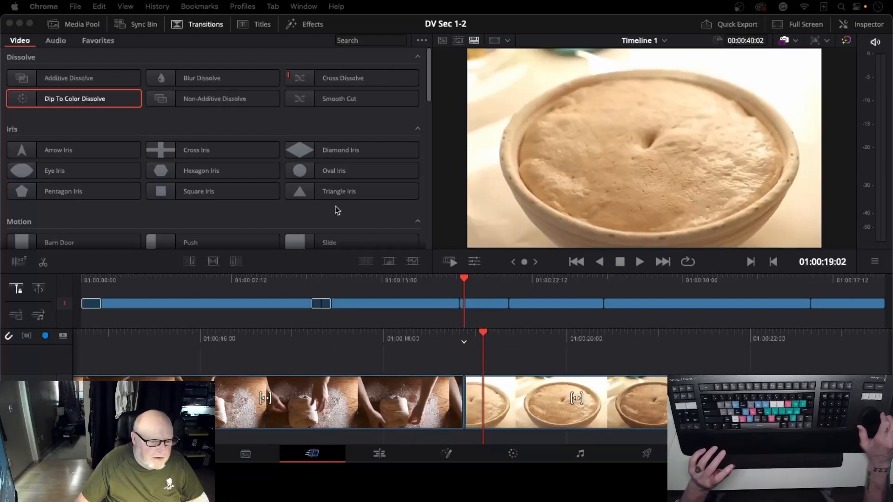
{"action": "key", "text": "Left"}
{"action": "key", "text": "Left"}
{"action": "key", "text": "Left"}
{"action": "key", "text": "Left"}
{"action": "key", "text": "Left"}
{"action": "key", "text": "Left"}
{"action": "key", "text": "Left"}
{"action": "key", "text": "Left"}
{"action": "key", "text": "Left"}
{"action": "key", "text": "Left"}
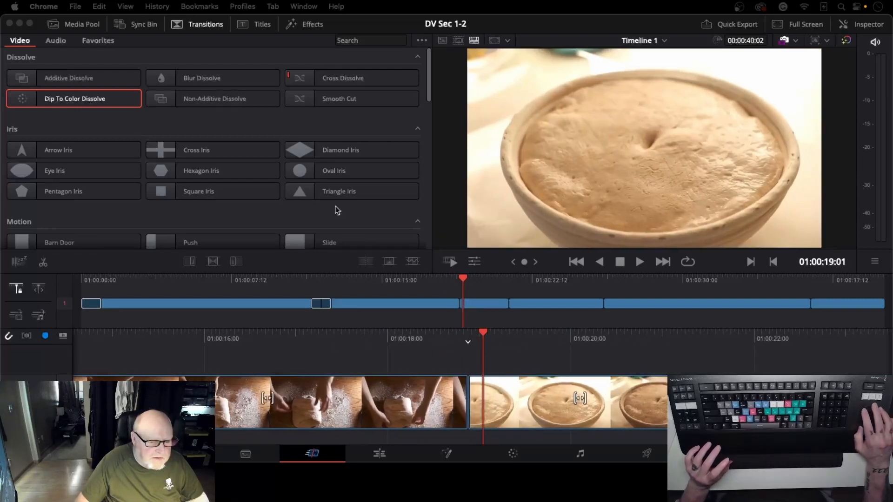
{"action": "key", "text": "Left"}
{"action": "key", "text": "Left"}
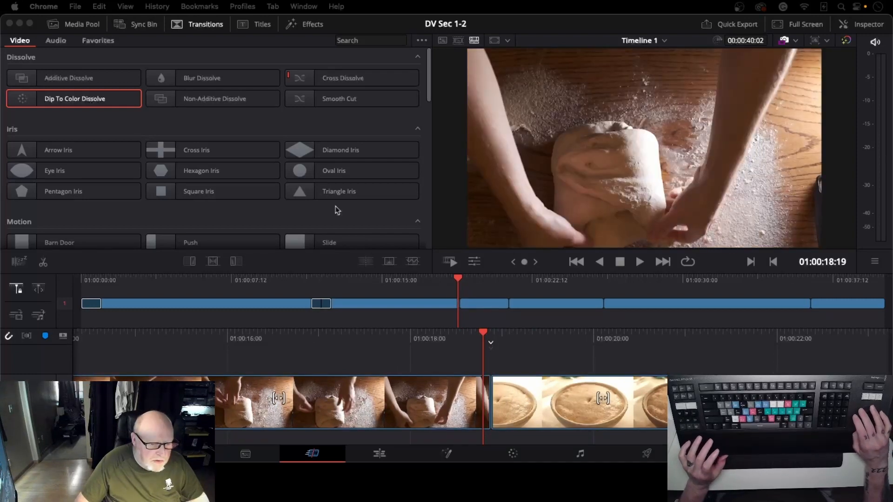
{"action": "key", "text": "Right"}
{"action": "key", "text": "Right"}
{"action": "key", "text": "Right"}
{"action": "key", "text": "Right"}
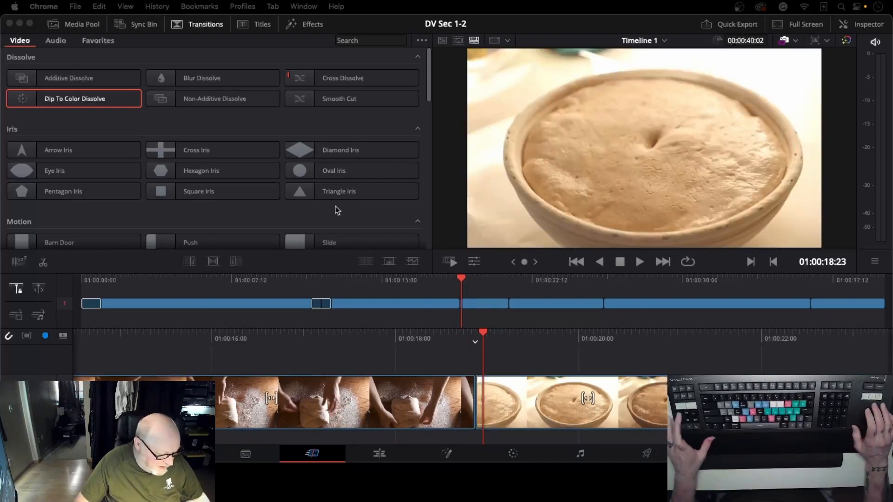
Place the playhead at 01:00:18:22 and open the cut between the kneading clip and the bowl clip in the trim editor.
{"action": "key", "text": "Left"}
{"action": "key", "text": "v"}
{"action": "key", "text": "Escape"}
{"action": "key", "text": "v"}
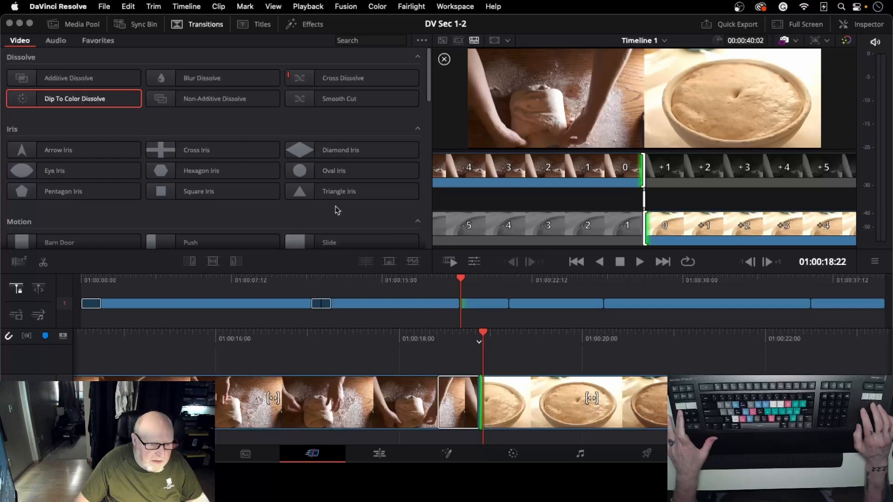
Extend the bowl clip's start backwards frame by frame by 11 frames, to the limit of its source media.
{"action": "key", "text": "period"}
{"action": "key", "text": "period"}
{"action": "key", "text": "period"}
{"action": "key", "text": "period"}
{"action": "key", "text": "comma"}
{"action": "key", "text": "comma"}
{"action": "key", "text": "comma"}
{"action": "key", "text": "comma"}
{"action": "key", "text": "comma"}
{"action": "key", "text": "comma"}
{"action": "key", "text": "comma"}
{"action": "key", "text": "comma"}
{"action": "key", "text": "comma"}
{"action": "key", "text": "comma"}
{"action": "key", "text": "comma"}
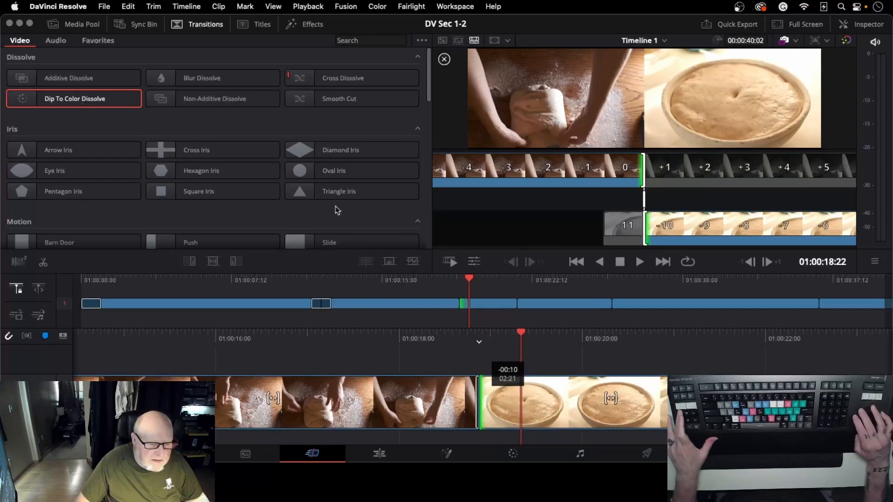
{"action": "key", "text": "comma"}
{"action": "key", "text": "comma"}
{"action": "key", "text": "comma"}
{"action": "key", "text": "comma"}
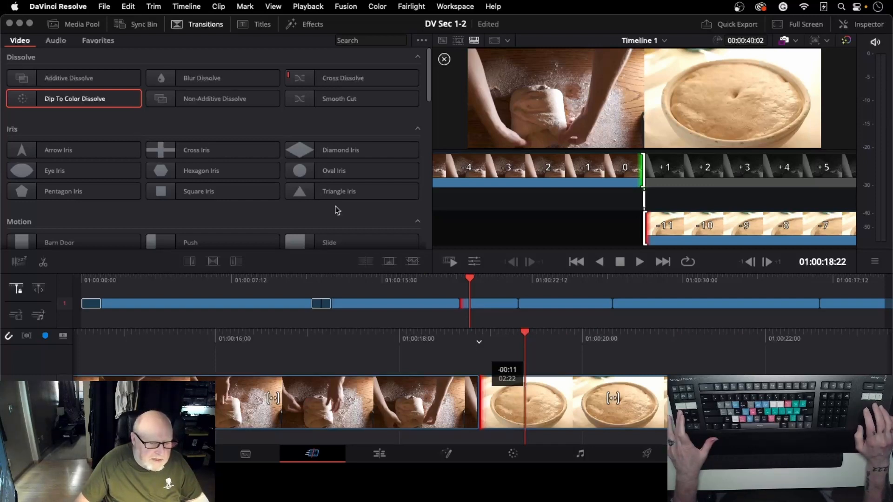
Trim frames off the bowl clip's start until the timeline duration is 00:39:21, and leave the trim editor.
{"action": "key", "text": "period"}
{"action": "key", "text": "period"}
{"action": "key", "text": "period"}
{"action": "key", "text": "period"}
{"action": "key", "text": "period"}
{"action": "key", "text": "period"}
{"action": "key", "text": "period"}
{"action": "key", "text": "period"}
{"action": "key", "text": "period"}
{"action": "key", "text": "period"}
{"action": "key", "text": "period"}
{"action": "key", "text": "period"}
{"action": "key", "text": "period"}
{"action": "key", "text": "period"}
{"action": "key", "text": "period"}
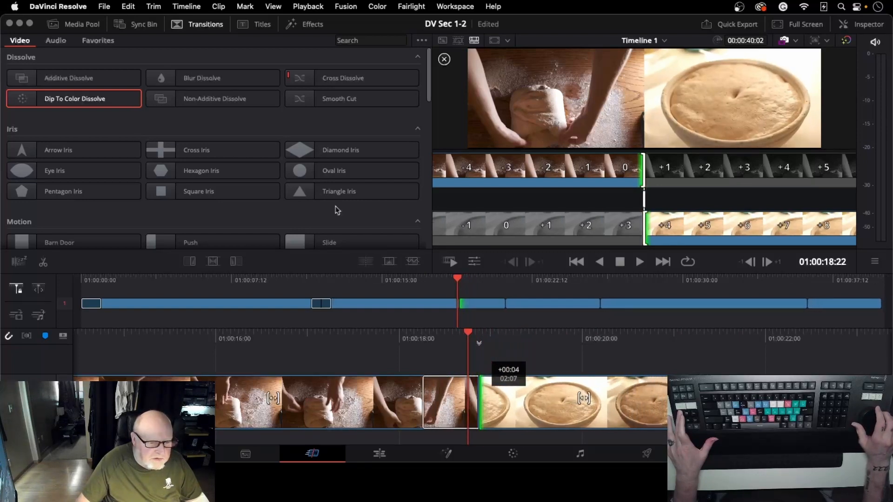
{"action": "key", "text": "period"}
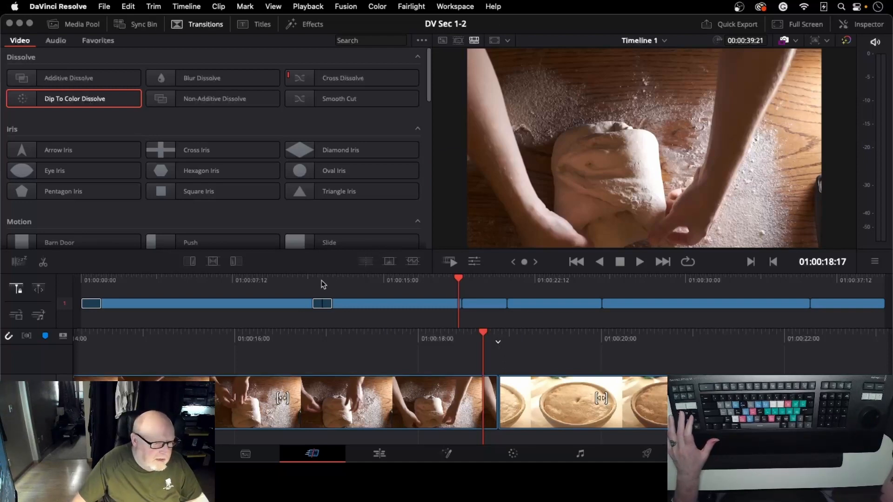
Try the Dip To Color Dissolve centred on the cut between the kneading and bowl clips, and undo it.
{"action": "left_click", "coordinate": [213, 265]}
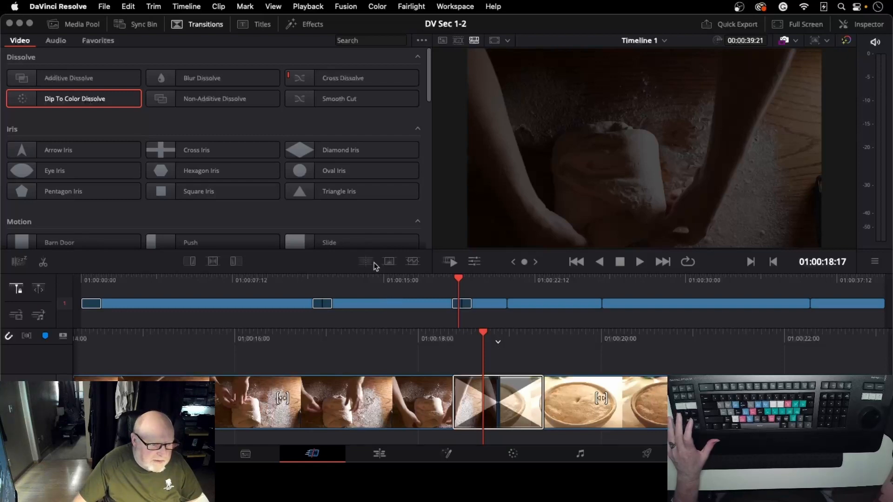
{"action": "key", "text": "super+z"}
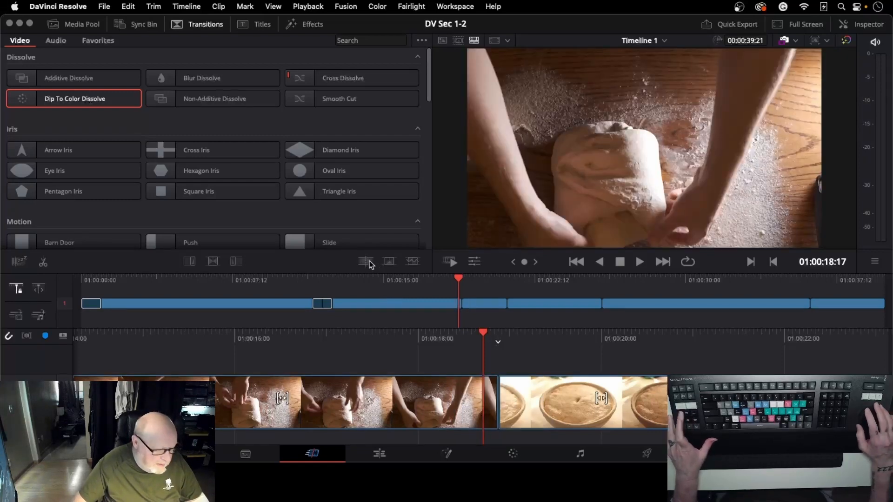
Extend the bowl clip's start backwards frame by frame until the timeline duration is 00:40:13.
{"action": "key", "text": "period"}
{"action": "key", "text": "period"}
{"action": "key", "text": "period"}
{"action": "key", "text": "comma"}
{"action": "key", "text": "comma"}
{"action": "key", "text": "comma"}
{"action": "key", "text": "comma"}
{"action": "key", "text": "comma"}
{"action": "key", "text": "comma"}
{"action": "key", "text": "comma"}
{"action": "key", "text": "comma"}
{"action": "key", "text": "comma"}
{"action": "key", "text": "comma"}
{"action": "key", "text": "comma"}
{"action": "key", "text": "comma"}
{"action": "key", "text": "comma"}
{"action": "key", "text": "comma"}
{"action": "key", "text": "comma"}
{"action": "key", "text": "comma"}
{"action": "key", "text": "comma"}
{"action": "key", "text": "comma"}
{"action": "key", "text": "comma"}
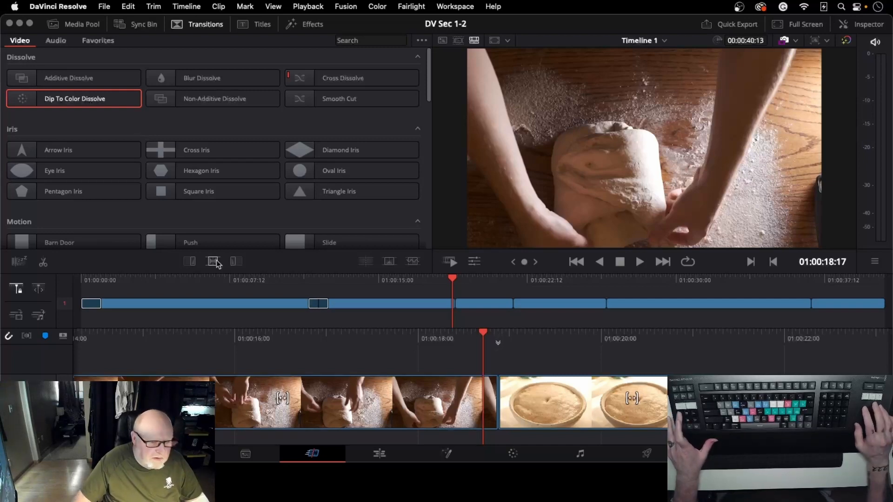
Trim the bowl clip's start forward frame by frame until the timeline duration is 00:39:22.
{"action": "key", "text": "period"}
{"action": "key", "text": "period"}
{"action": "key", "text": "period"}
{"action": "key", "text": "period"}
{"action": "key", "text": "period"}
{"action": "key", "text": "period"}
{"action": "key", "text": "period"}
{"action": "key", "text": "period"}
{"action": "key", "text": "period"}
{"action": "key", "text": "period"}
{"action": "key", "text": "period"}
{"action": "key", "text": "period"}
{"action": "key", "text": "period"}
{"action": "key", "text": "period"}
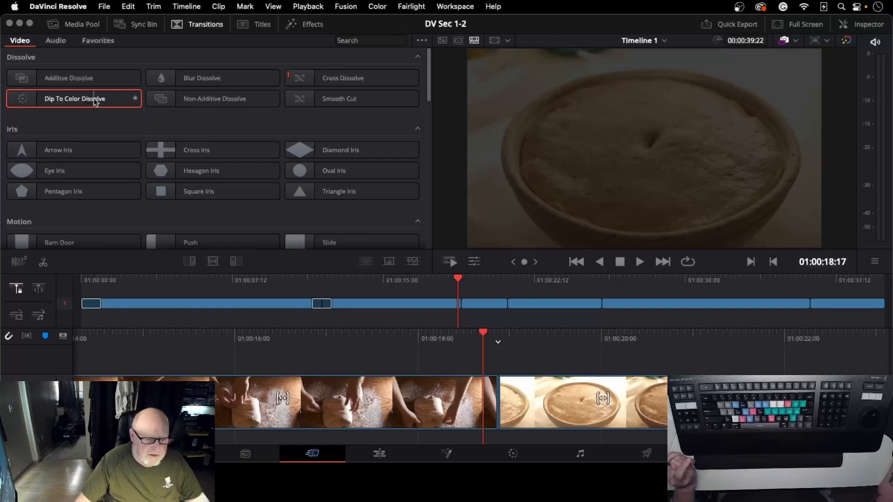
Add a Dip To Color Dissolve to the cut between the kneading and bowl clips and show its settings in the Inspector.
{"action": "double_click", "coordinate": [94, 98]}
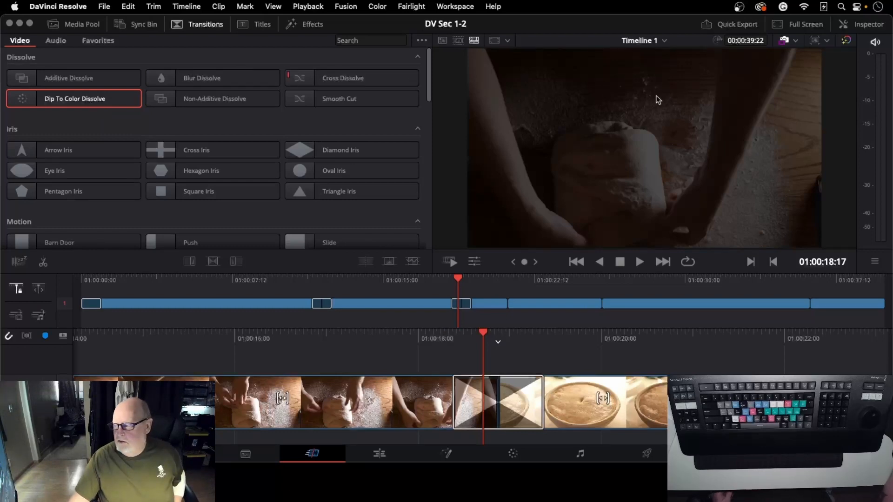
{"action": "left_click", "coordinate": [846, 26]}
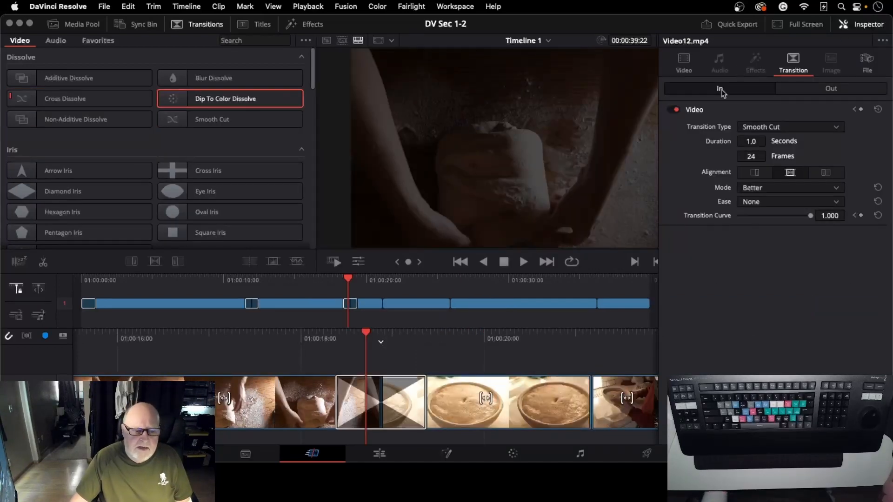
{"action": "key", "text": "Right"}
{"action": "key", "text": "Right"}
{"action": "key", "text": "Right"}
{"action": "key", "text": "Right"}
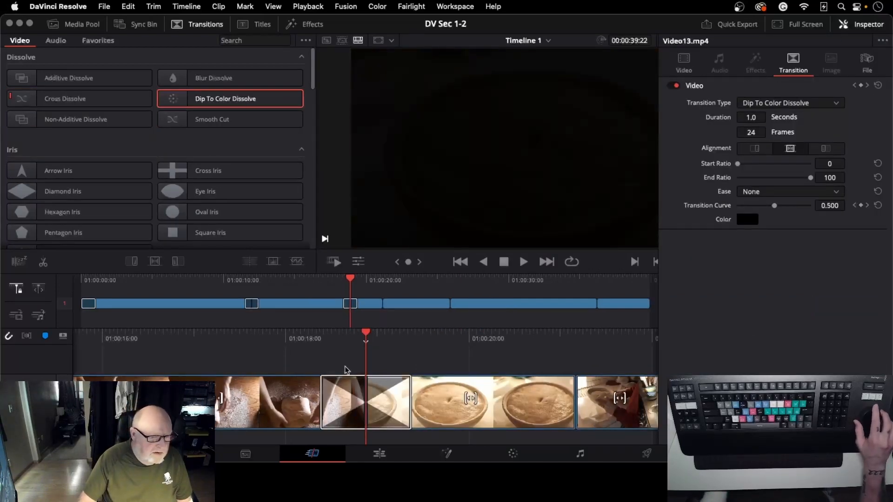
Step the playhead back through the dissolve into the kneading clip, examining the preview and the Inspector's transition settings.
{"action": "key", "text": "Left"}
{"action": "key", "text": "Left"}
{"action": "key", "text": "Left"}
{"action": "key", "text": "Left"}
{"action": "key", "text": "Left"}
{"action": "key", "text": "Left"}
{"action": "key", "text": "Left"}
{"action": "key", "text": "Left"}
{"action": "key", "text": "Left"}
{"action": "key", "text": "Left"}
{"action": "key", "text": "Left"}
{"action": "key", "text": "Left"}
{"action": "key", "text": "Left"}
{"action": "key", "text": "Left"}
{"action": "key", "text": "Left"}
{"action": "key", "text": "Left"}
{"action": "key", "text": "Left"}
{"action": "key", "text": "Left"}
{"action": "key", "text": "Left"}
{"action": "key", "text": "Left"}
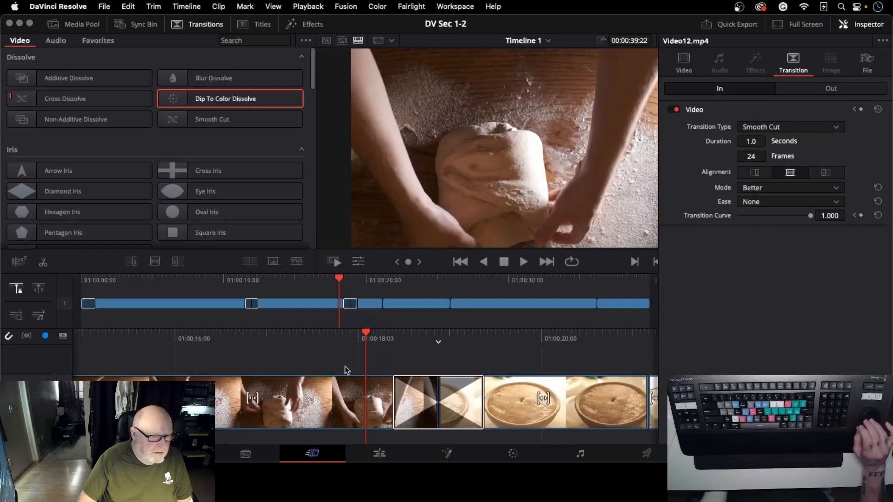
{"action": "key", "text": "Left"}
{"action": "key", "text": "Left"}
{"action": "key", "text": "Left"}
{"action": "key", "text": "Left"}
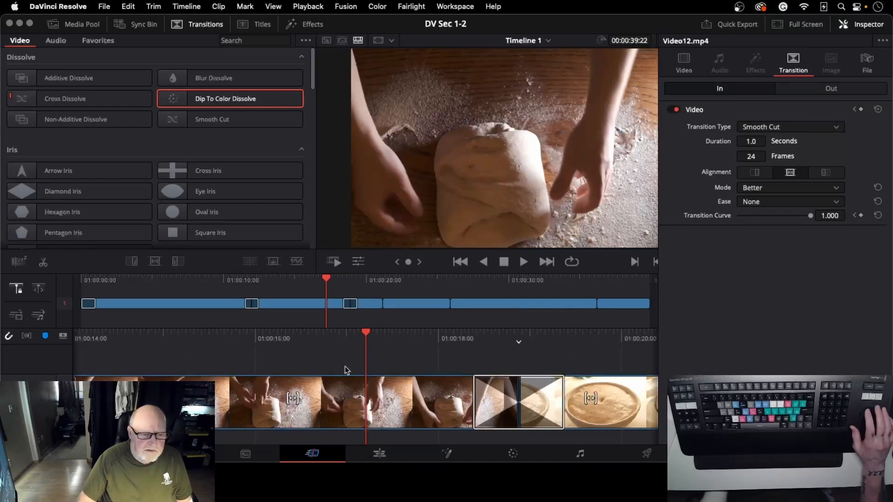
Step the playhead further back through the kneading clip, away from the dissolve, to just before 01:00:16:00.
{"action": "key", "text": "Left"}
{"action": "key", "text": "Left"}
{"action": "key", "text": "Left"}
{"action": "key", "text": "Left"}
{"action": "key", "text": "Left"}
{"action": "key", "text": "Left"}
{"action": "key", "text": "Left"}
{"action": "key", "text": "Left"}
{"action": "key", "text": "Left"}
{"action": "key", "text": "Left"}
{"action": "key", "text": "Left"}
{"action": "key", "text": "Left"}
{"action": "key", "text": "Left"}
{"action": "key", "text": "Left"}
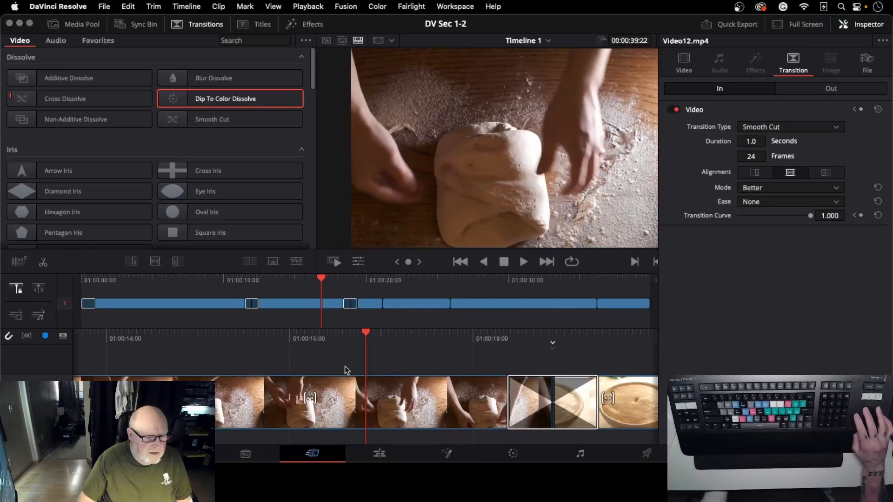
{"action": "key", "text": "Left"}
{"action": "key", "text": "Left"}
{"action": "key", "text": "Left"}
{"action": "key", "text": "Left"}
{"action": "key", "text": "Left"}
{"action": "key", "text": "Left"}
{"action": "key", "text": "Left"}
{"action": "key", "text": "Left"}
{"action": "key", "text": "Left"}
{"action": "key", "text": "Left"}
{"action": "key", "text": "Left"}
{"action": "key", "text": "Left"}
{"action": "key", "text": "Left"}
{"action": "key", "text": "Left"}
{"action": "key", "text": "Left"}
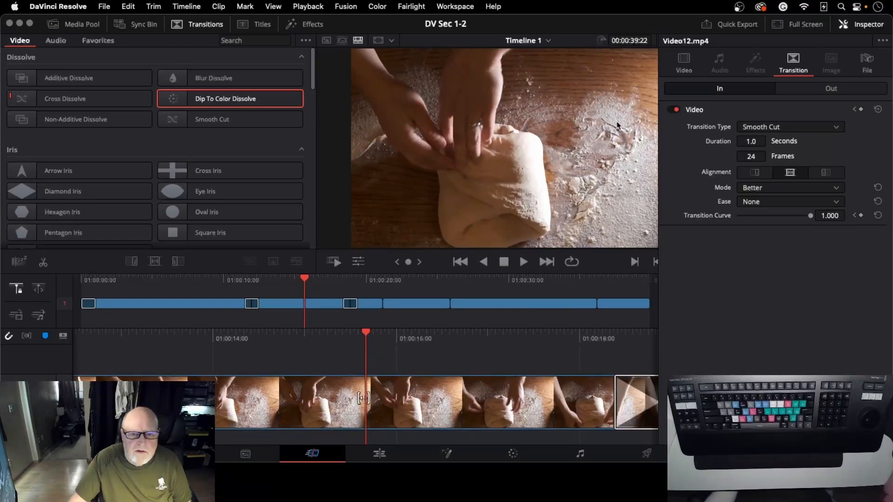
Show the kneading clip's video properties in the Inspector and scale the clip down to a zoom of 0.600.
{"action": "left_click", "coordinate": [687, 62]}
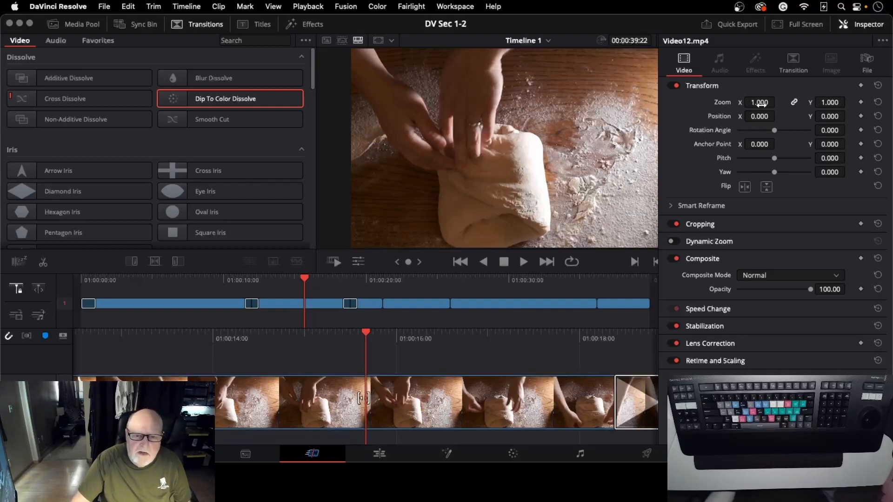
{"action": "mouse_move", "coordinate": [758, 103]}
{"action": "left_mouse_down"}
{"action": "mouse_move", "coordinate": [739, 105]}
{"action": "mouse_move", "coordinate": [747, 106]}
{"action": "left_mouse_up"}
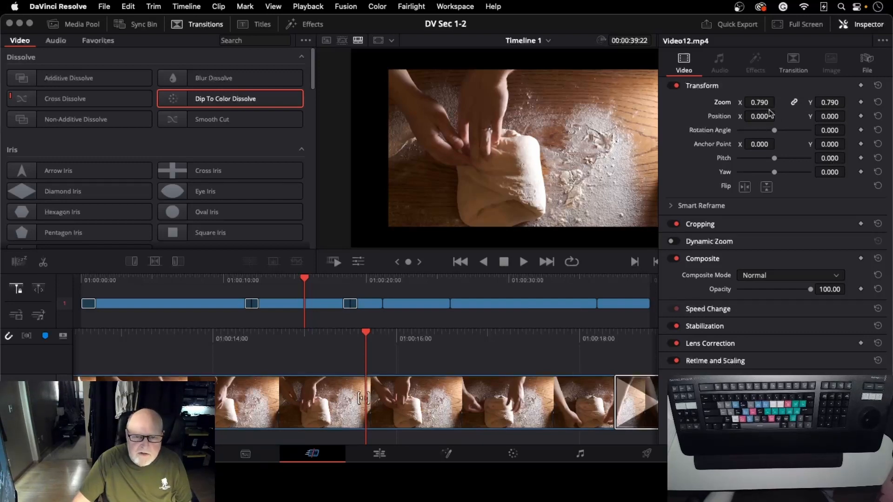
{"action": "mouse_move", "coordinate": [759, 102]}
{"action": "left_mouse_down"}
{"action": "mouse_move", "coordinate": [742, 104]}
{"action": "mouse_move", "coordinate": [759, 102]}
{"action": "left_mouse_up"}
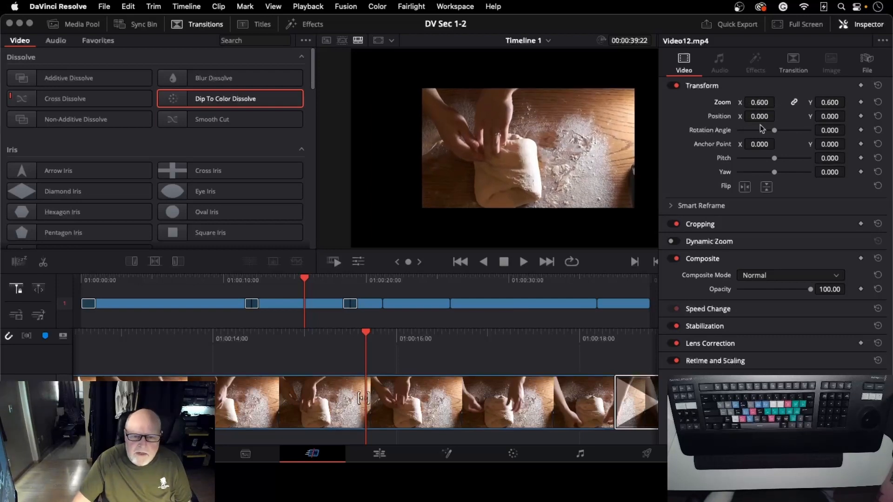
Look over the kneading clip's cropping controls, then reset its Transform settings to their defaults.
{"action": "left_click", "coordinate": [744, 227]}
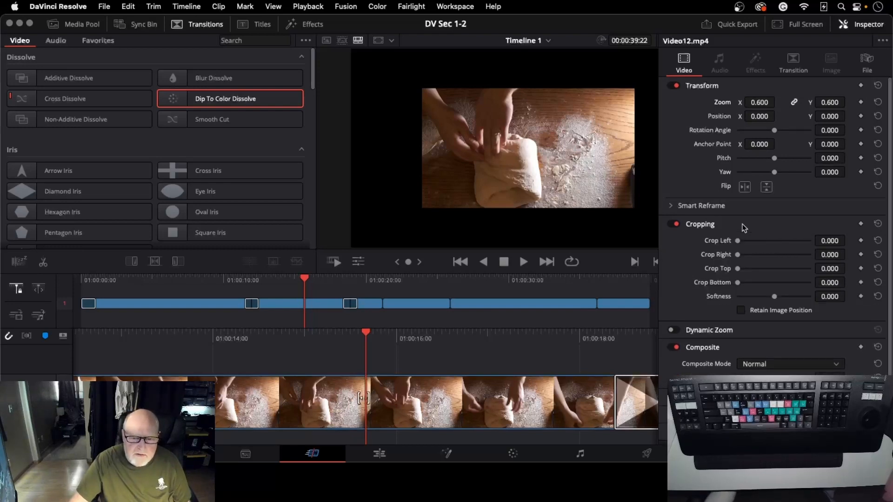
{"action": "mouse_move", "coordinate": [739, 245]}
{"action": "left_mouse_down"}
{"action": "mouse_move", "coordinate": [775, 245]}
{"action": "mouse_move", "coordinate": [730, 245]}
{"action": "left_mouse_up"}
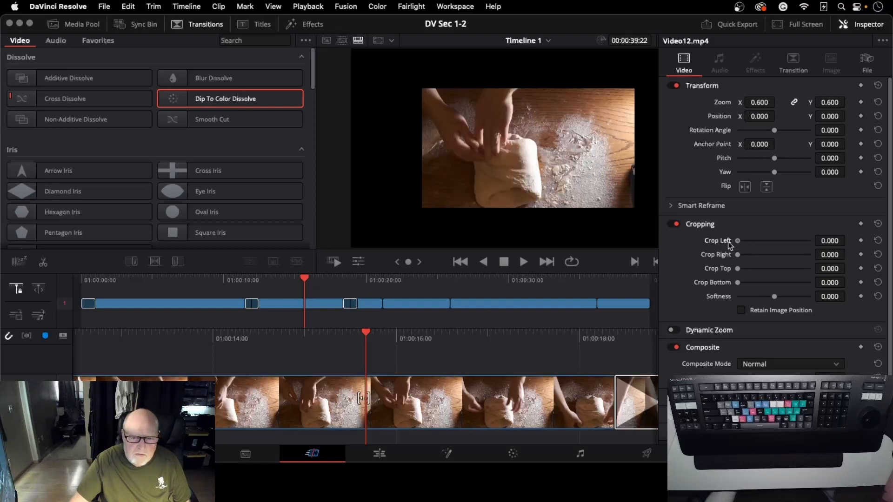
{"action": "left_click", "coordinate": [758, 225]}
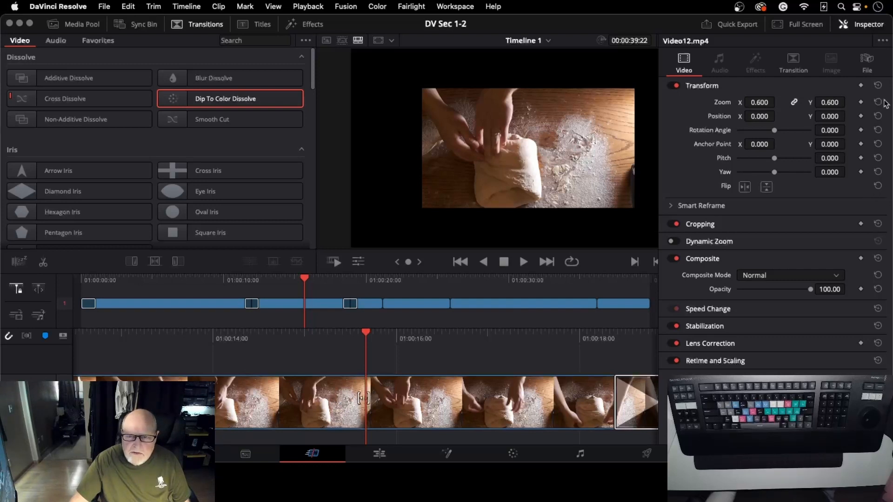
{"action": "left_click", "coordinate": [877, 87]}
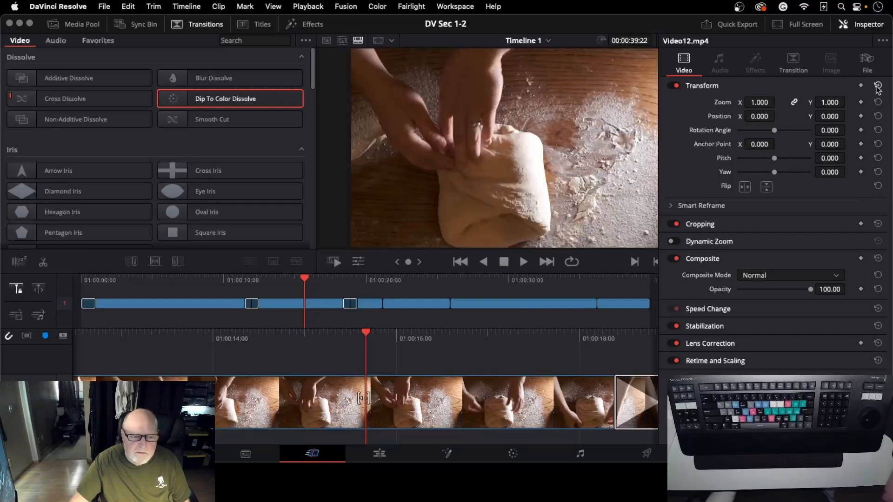
Advance the playhead through the kneading clip to the start of the Dip To Color Dissolve.
{"action": "key", "text": "space"}
{"action": "key", "text": "Right"}
{"action": "key", "text": "Right"}
{"action": "key", "text": "Right"}
{"action": "key", "text": "Right"}
{"action": "key", "text": "Right"}
{"action": "key", "text": "Right"}
{"action": "key", "text": "Right"}
{"action": "key", "text": "Right"}
{"action": "key", "text": "Right"}
{"action": "key", "text": "Right"}
{"action": "key", "text": "Right"}
{"action": "key", "text": "Right"}
{"action": "key", "text": "Right"}
{"action": "key", "text": "Right"}
{"action": "key", "text": "Right"}
{"action": "key", "text": "Right"}
{"action": "key", "text": "Right"}
{"action": "key", "text": "Right"}
{"action": "key", "text": "Right"}
{"action": "key", "text": "Right"}
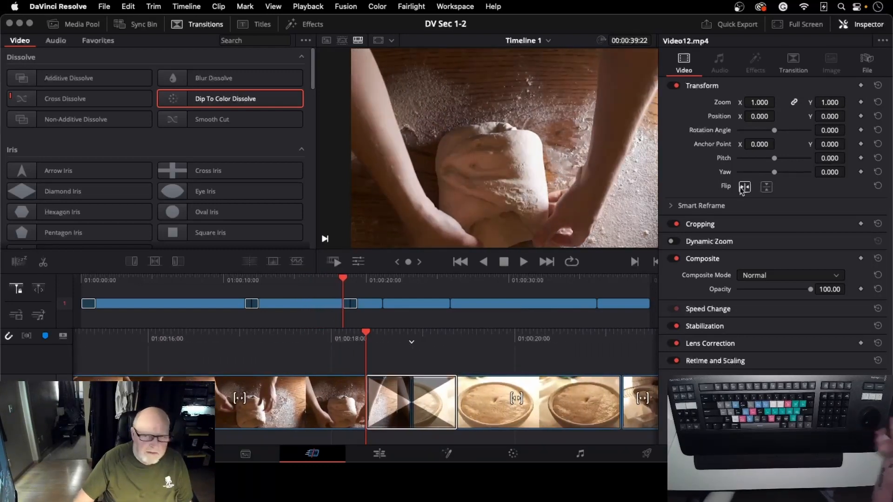
Review the kneading clip's Smooth Cut transition settings in the Inspector, including the available Ease options.
{"action": "left_click", "coordinate": [799, 62]}
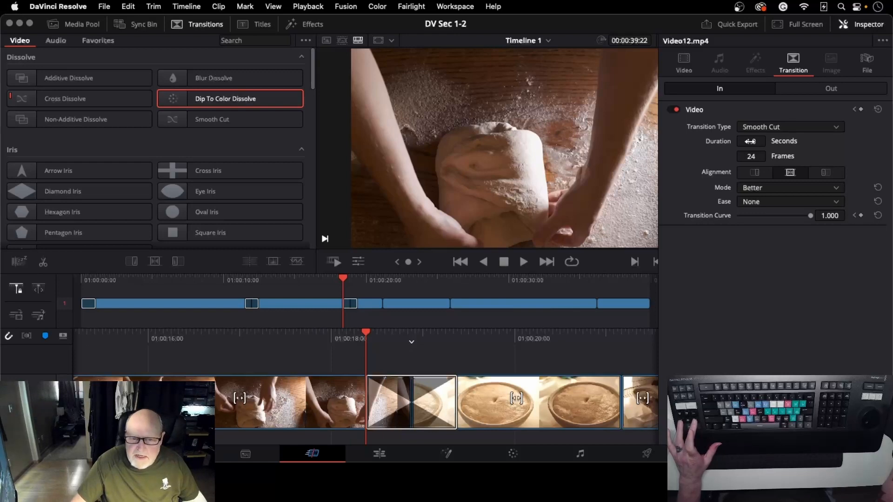
{"action": "key", "text": "v"}
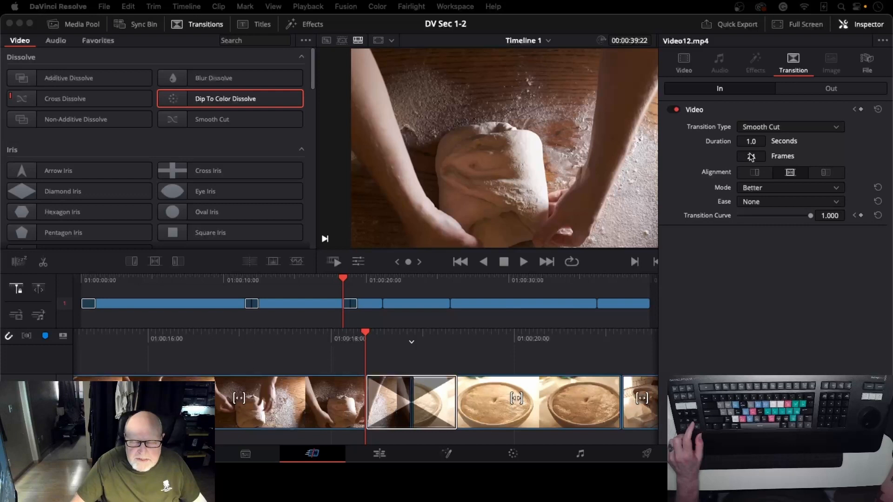
{"action": "left_click", "coordinate": [799, 203]}
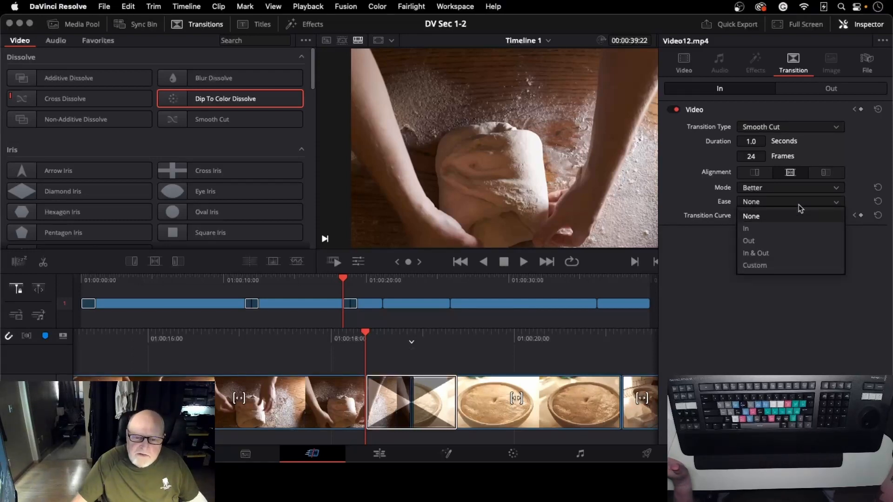
{"action": "left_click", "coordinate": [791, 315]}
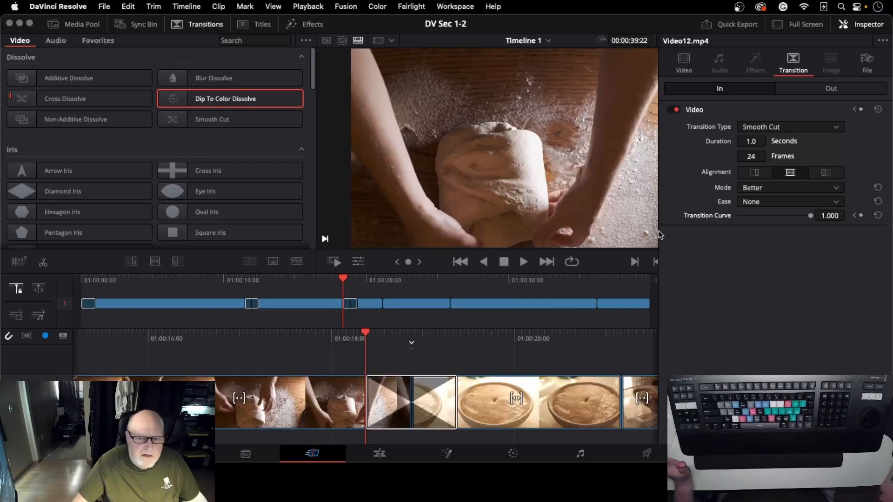
Place the playhead inside the Dip To Color Dissolve, set its color to a spectrum yellow and preview the transition.
{"action": "left_click", "coordinate": [350, 279]}
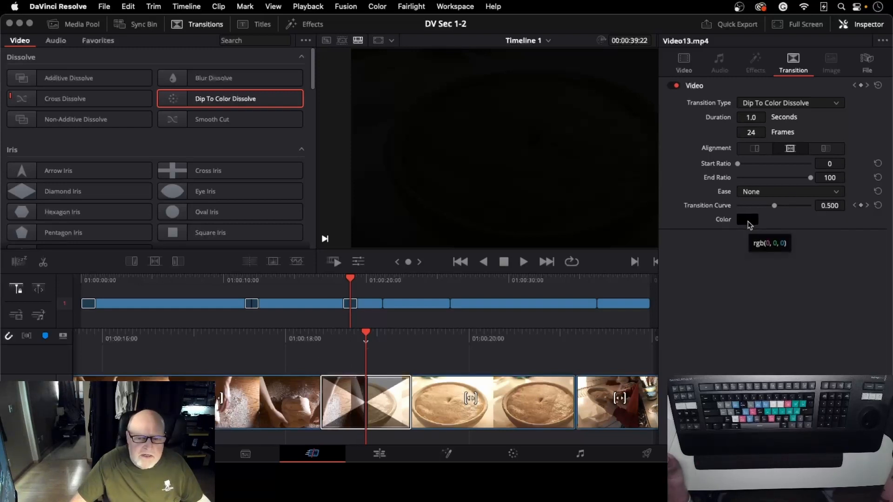
{"action": "left_click", "coordinate": [747, 220]}
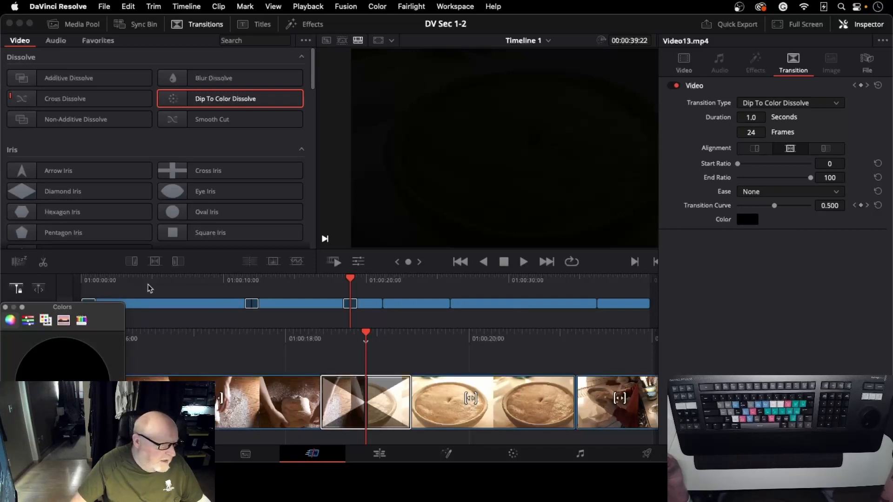
{"action": "left_click_drag", "start_coordinate": [70, 317], "coordinate": [196, 283]}
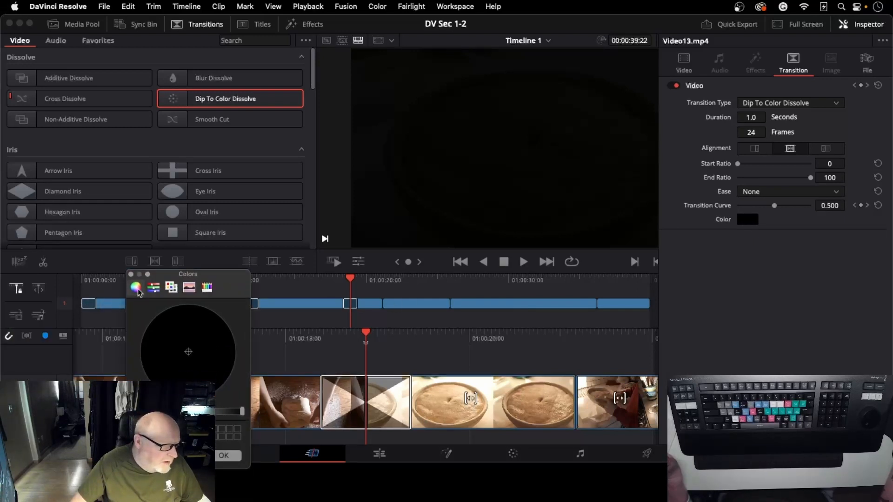
{"action": "left_click", "coordinate": [171, 287]}
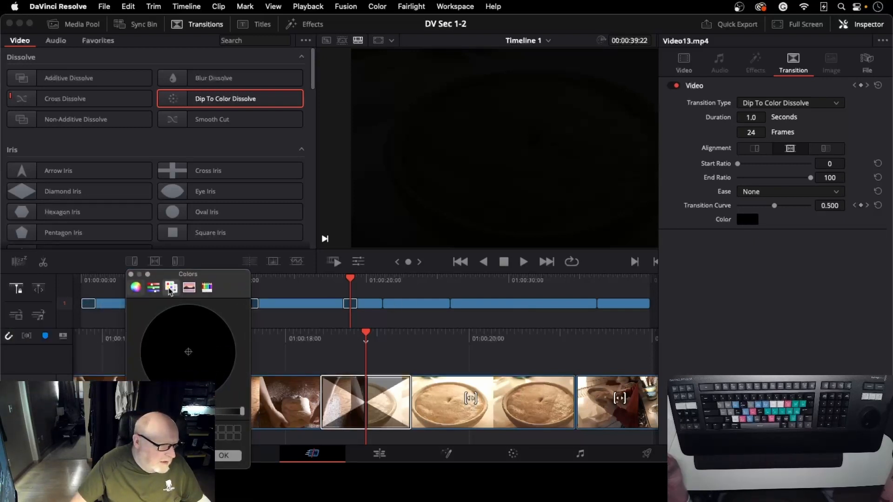
{"action": "left_click", "coordinate": [206, 289]}
{"action": "left_click", "coordinate": [191, 289]}
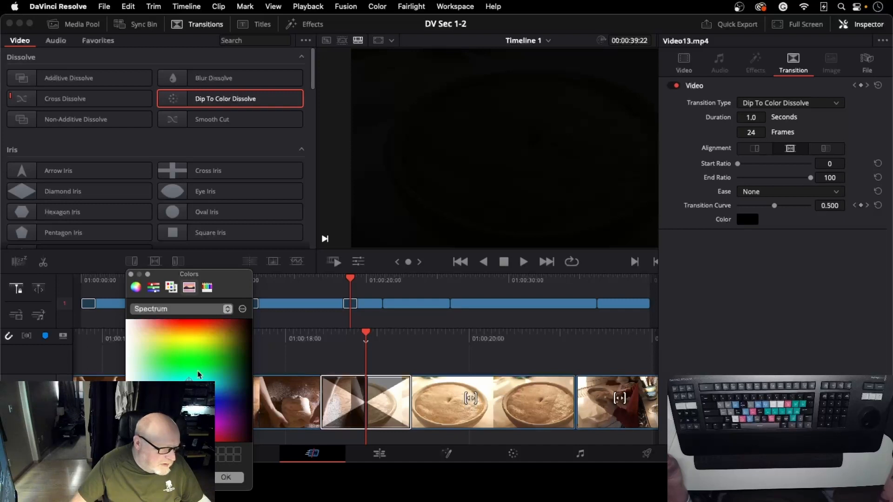
{"action": "left_click", "coordinate": [188, 337]}
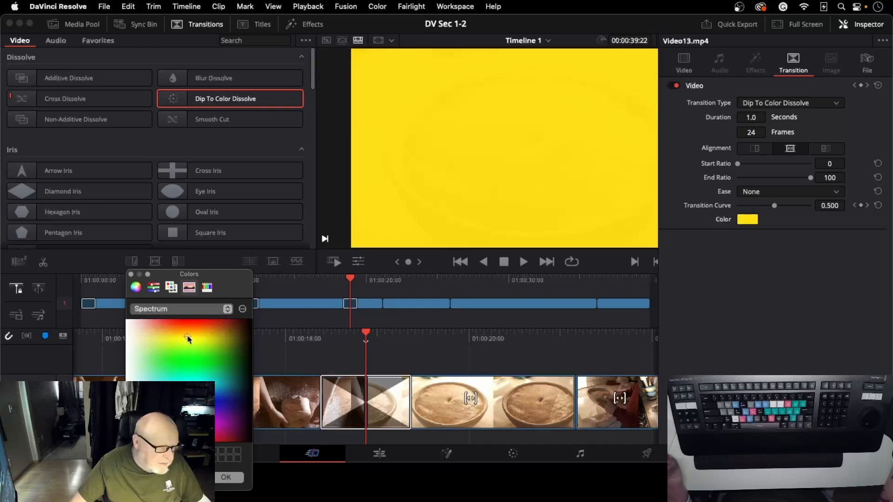
{"action": "left_click", "coordinate": [229, 479]}
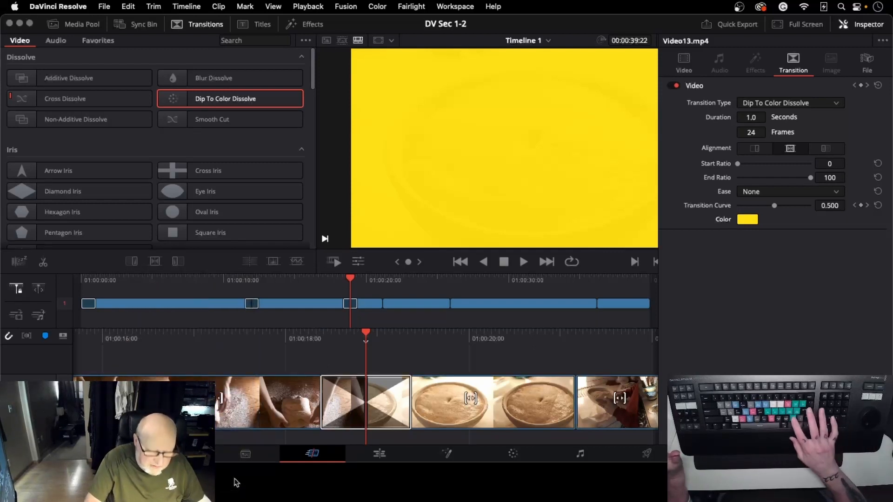
{"action": "key", "text": "slash"}
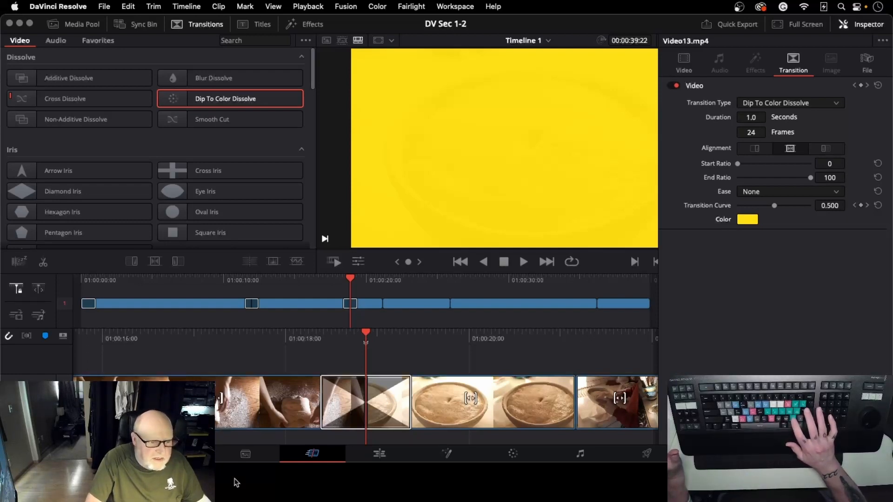
{"action": "key", "text": "slash"}
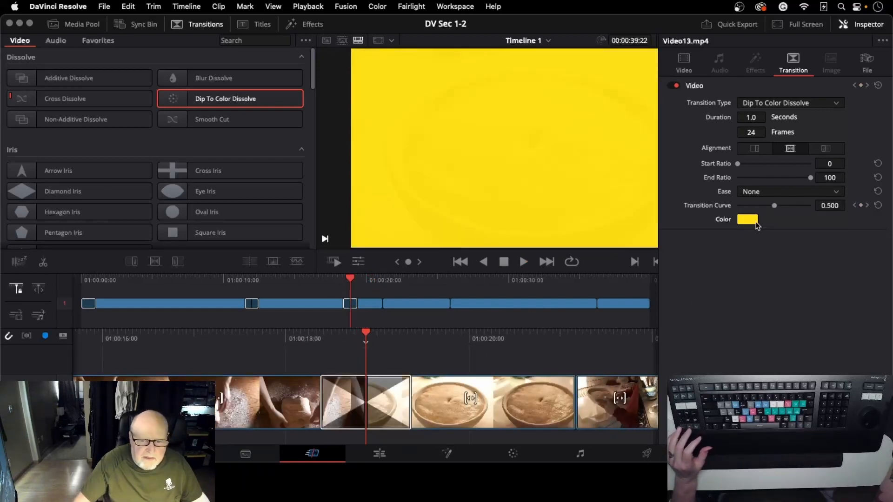
Set the Dip To Color Dissolve's color to the black Licorice pencil and preview the transition.
{"action": "left_click", "coordinate": [745, 221]}
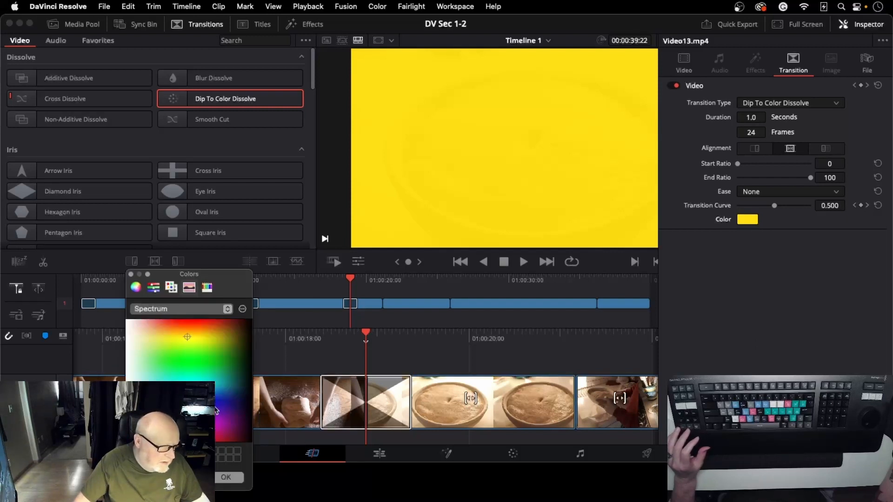
{"action": "left_click", "coordinate": [206, 288]}
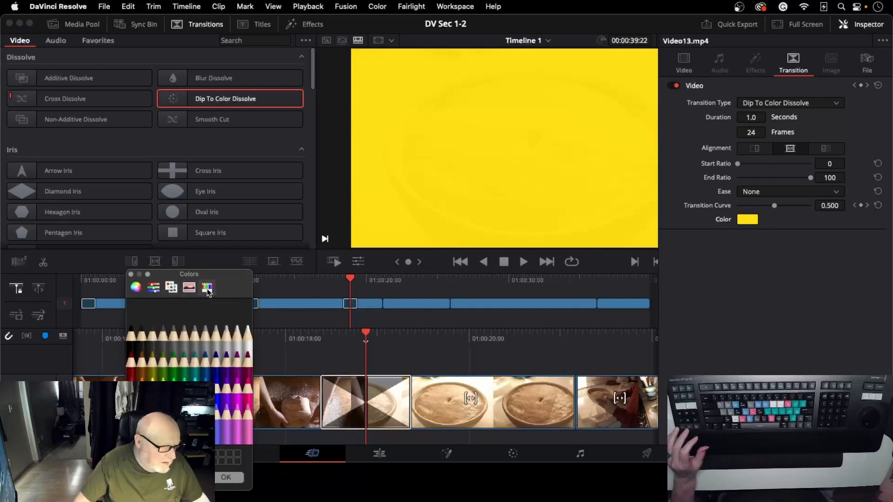
{"action": "left_click", "coordinate": [130, 346]}
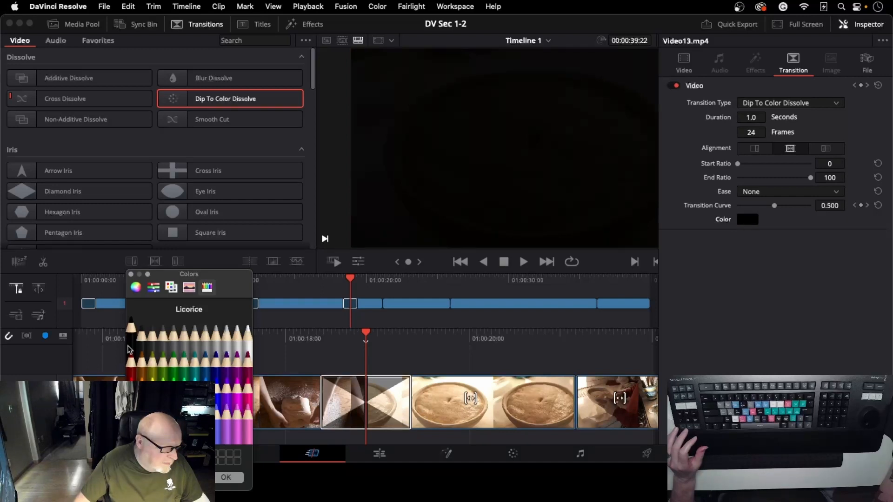
{"action": "left_click", "coordinate": [190, 292]}
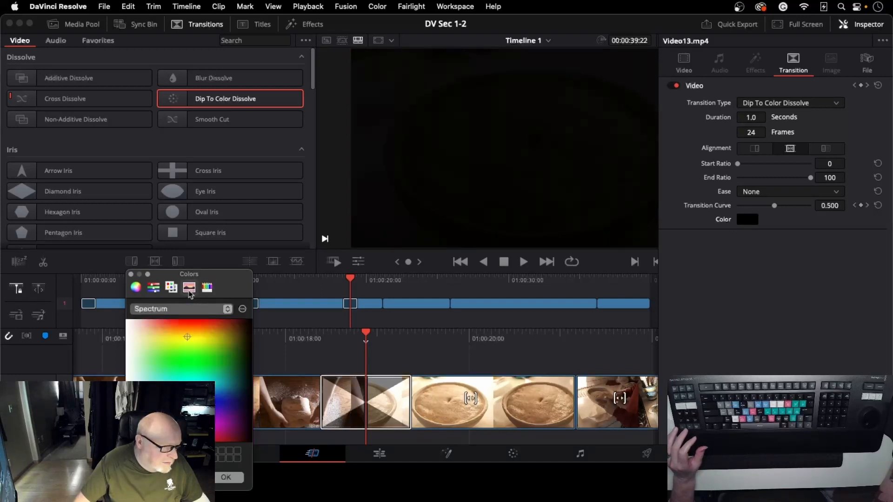
{"action": "left_click", "coordinate": [153, 288]}
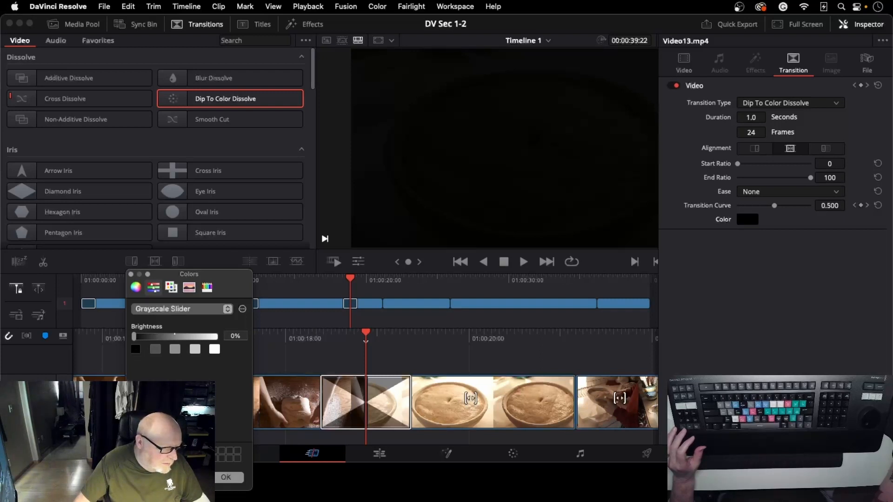
{"action": "left_click", "coordinate": [224, 478]}
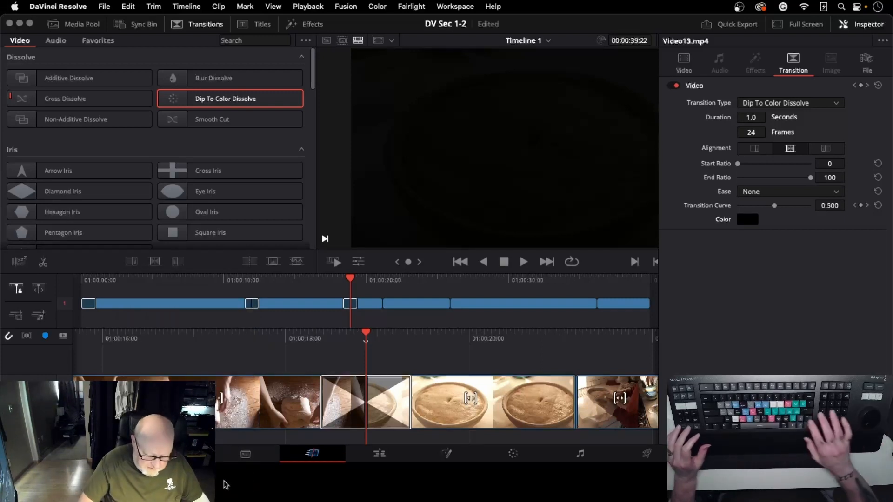
{"action": "key", "text": "slash"}
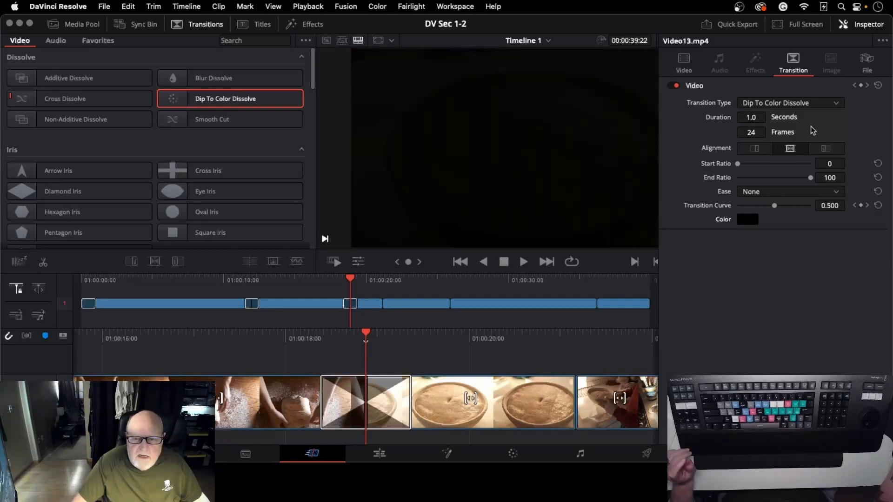
Look over the transition types available for the Dip To Color Dissolve without choosing another one.
{"action": "left_click", "coordinate": [836, 103]}
{"action": "left_click", "coordinate": [777, 227]}
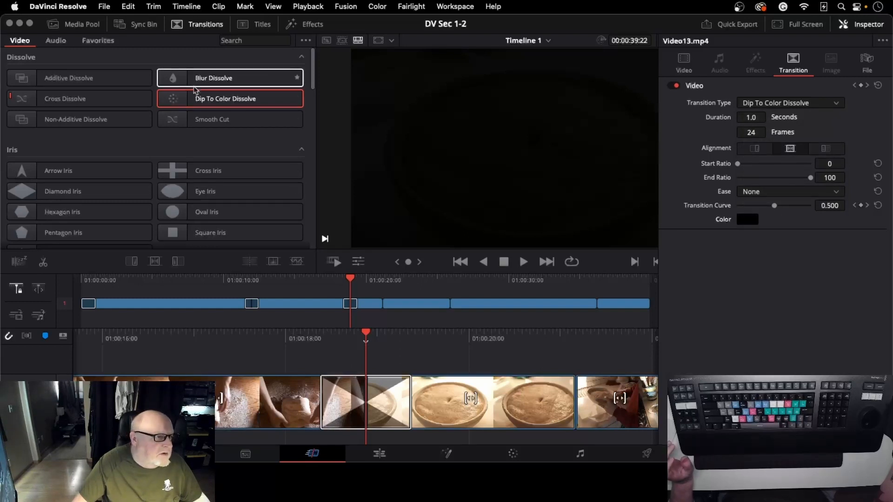
Return from the Chrome course page to DaVinci Resolve and add a Text title on track 2 above the first clip, starting at its opening transition's end.
{"action": "left_click", "coordinate": [82, 25]}
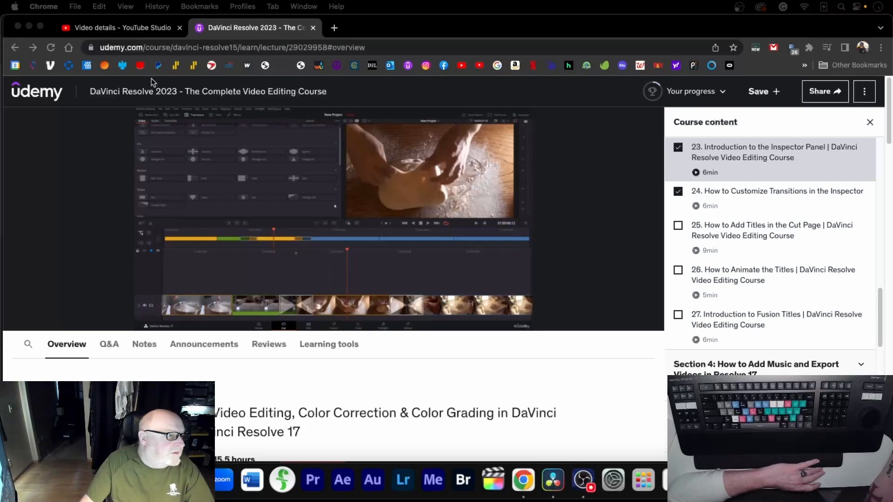
{"action": "left_click", "coordinate": [30, 27]}
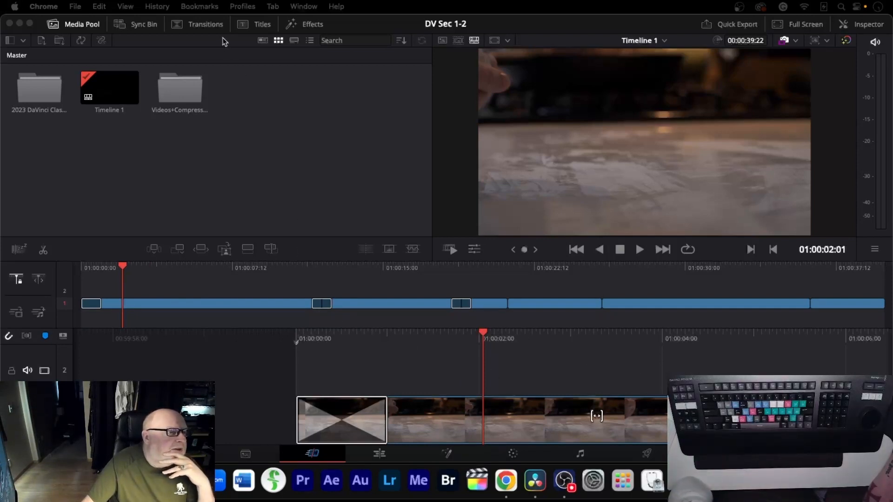
{"action": "left_click", "coordinate": [254, 26]}
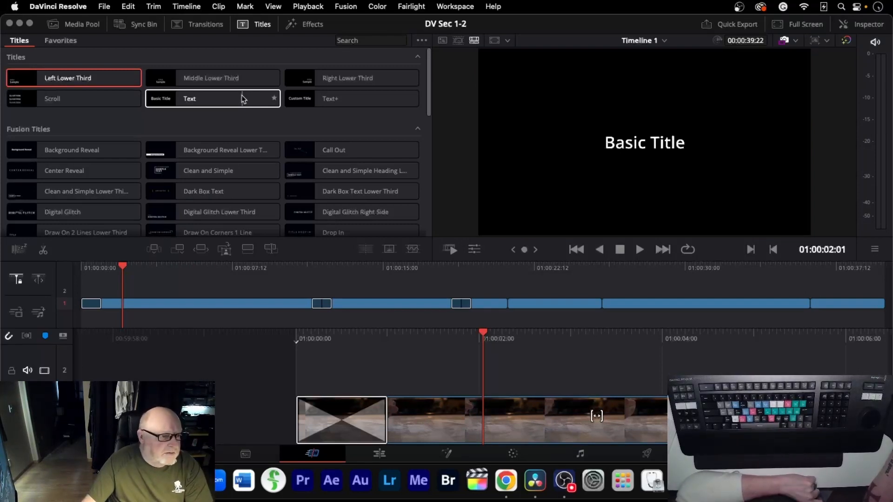
{"action": "left_click_drag", "start_coordinate": [241, 94], "coordinate": [381, 366]}
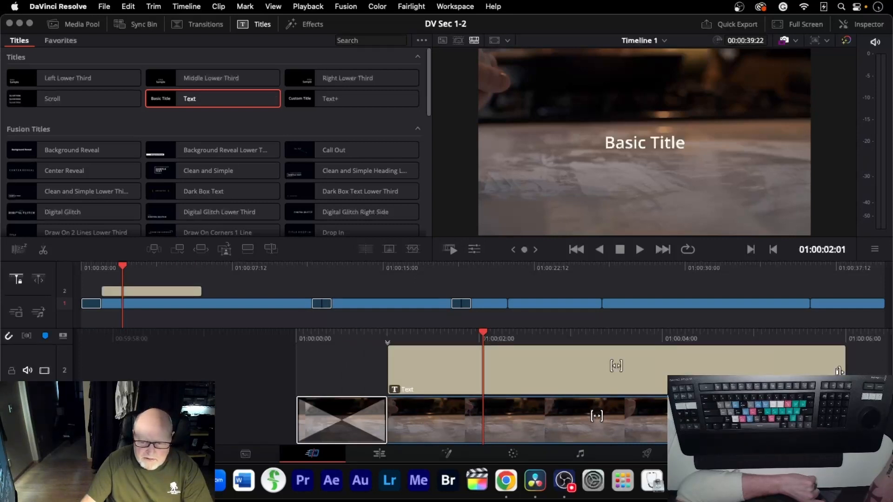
Shorten the Text title on track 2 so it ends shortly after the four-second mark, and show its settings in the Inspector.
{"action": "left_click_drag", "start_coordinate": [842, 370], "coordinate": [699, 370]}
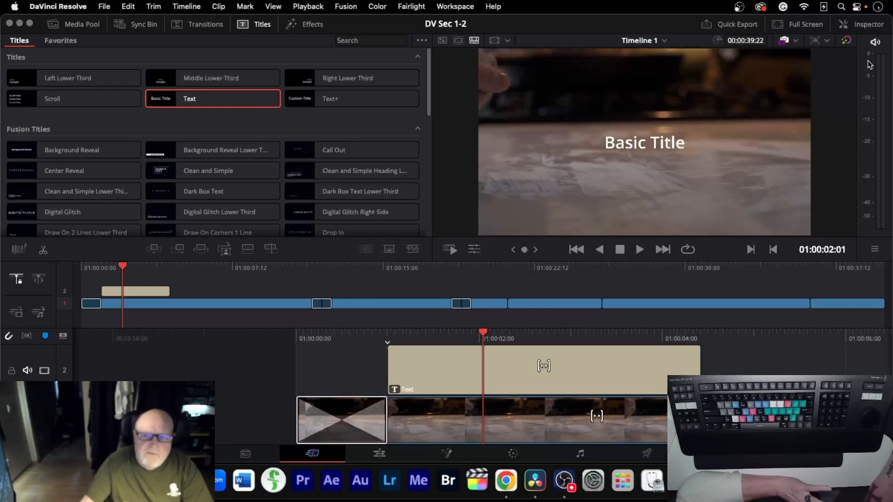
{"action": "left_click", "coordinate": [869, 25]}
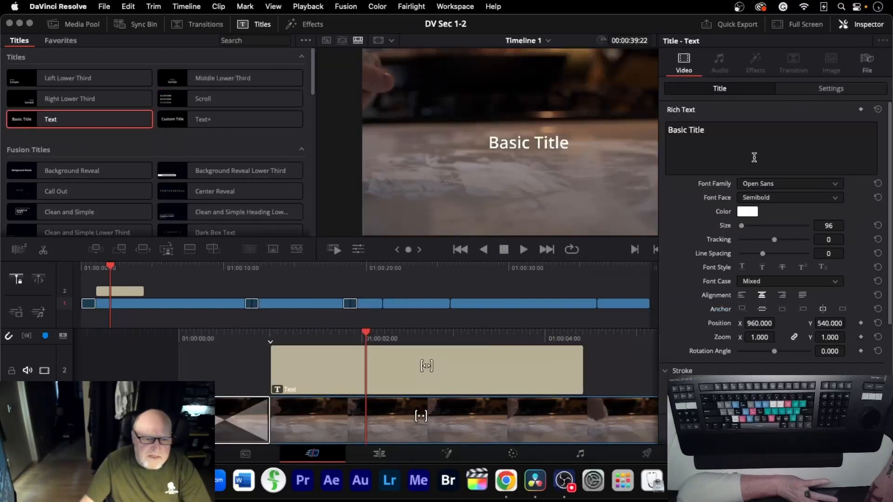
{"action": "scroll", "coordinate": [723, 149], "scroll_direction": "down", "scroll_amount": 3}
{"action": "scroll", "coordinate": [723, 151], "scroll_direction": "up", "scroll_amount": 3}
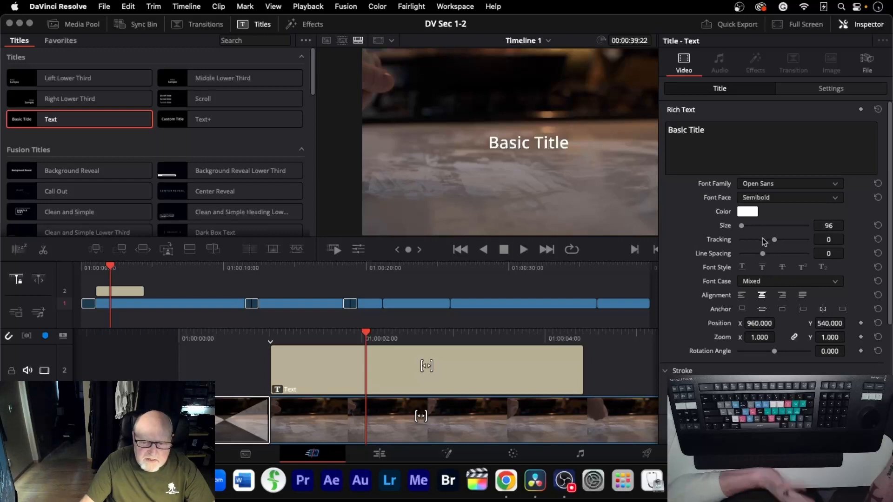
Replace the title's text with "MMM Bread" and set its font family to Phosphate.
{"action": "left_click", "coordinate": [703, 131]}
{"action": "left_click_drag", "start_coordinate": [703, 131], "coordinate": [644, 136]}
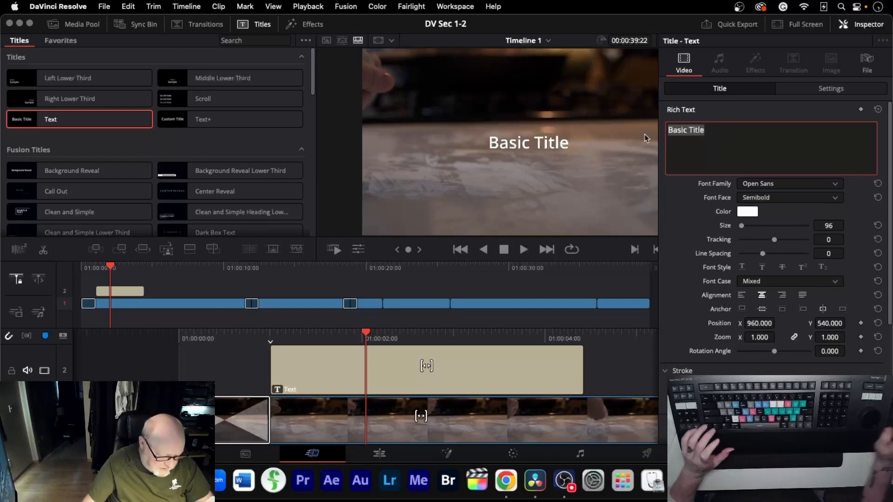
{"action": "type", "text": "MMM "}
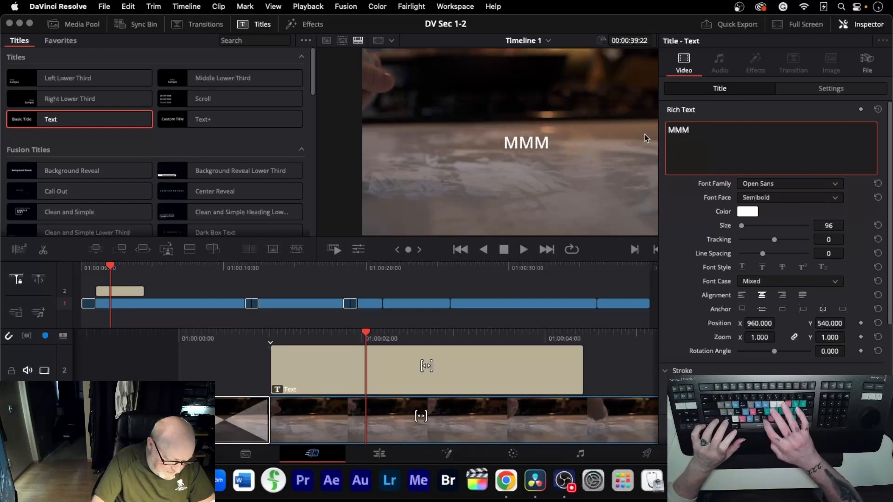
{"action": "type", "text": "Bread"}
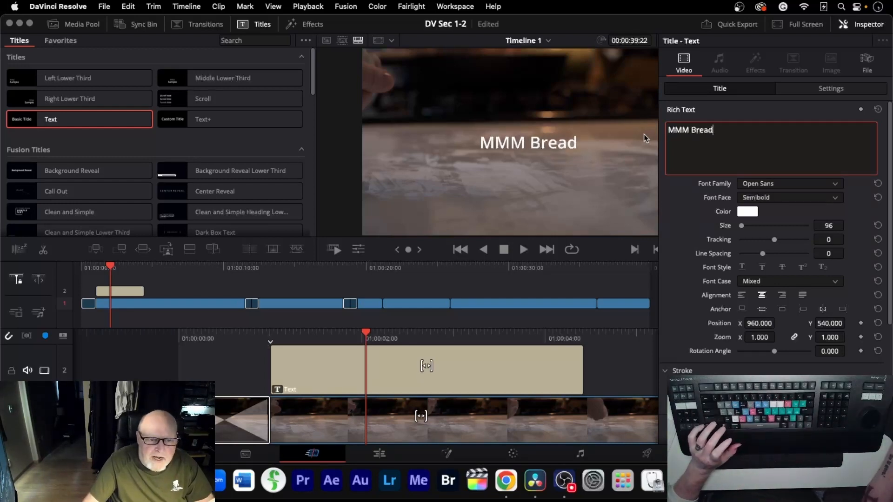
{"action": "left_click", "coordinate": [837, 185]}
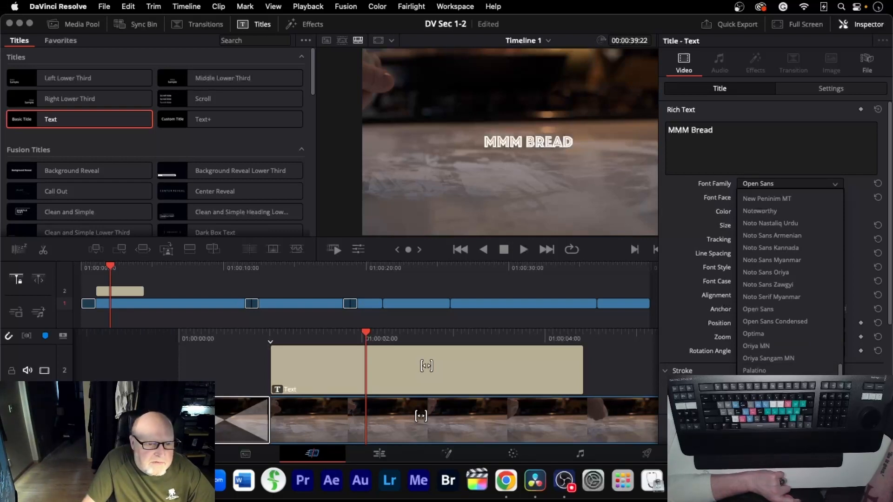
{"action": "left_click", "coordinate": [762, 407]}
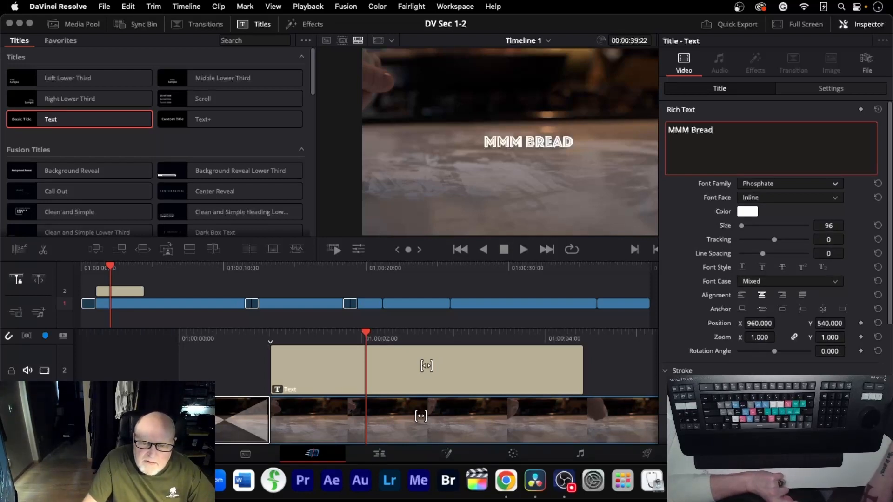
Color the title bright red from the color wheel and enlarge its text to size 267.
{"action": "left_click", "coordinate": [747, 212]}
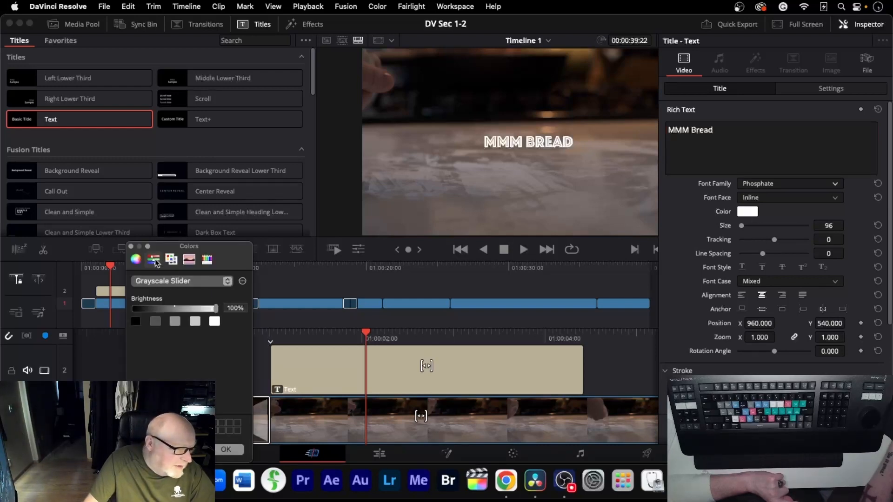
{"action": "left_click", "coordinate": [135, 260]}
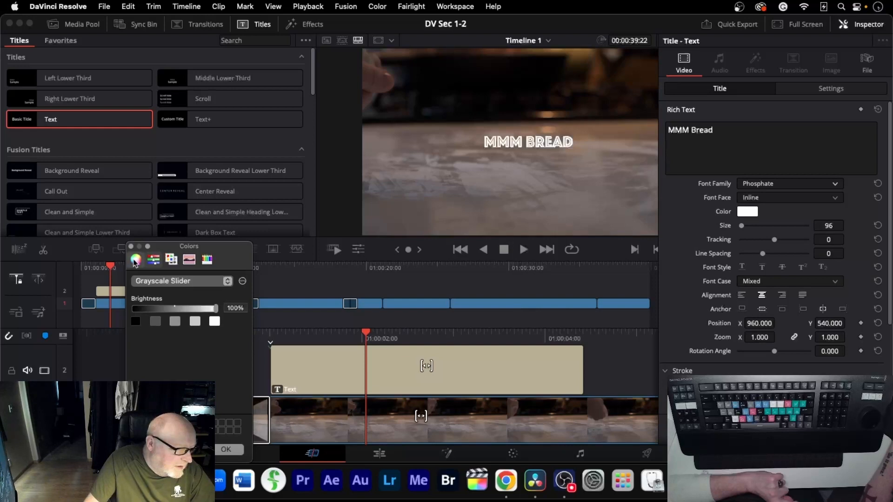
{"action": "left_click", "coordinate": [240, 339]}
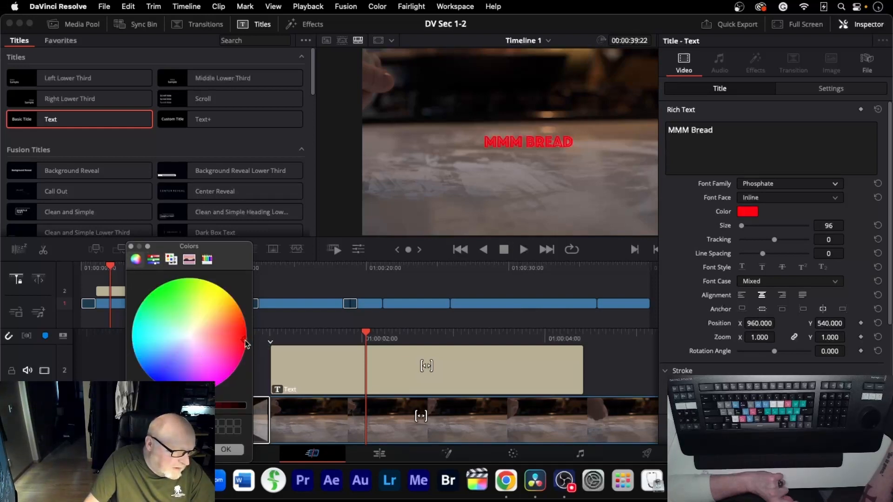
{"action": "left_click", "coordinate": [226, 449]}
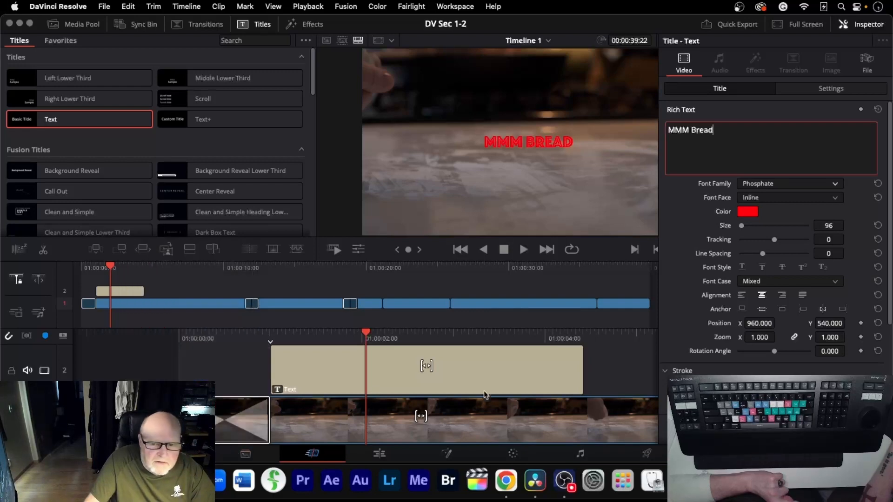
{"action": "left_click_drag", "start_coordinate": [743, 228], "coordinate": [744, 228]}
{"action": "left_click_drag", "start_coordinate": [746, 227], "coordinate": [744, 227]}
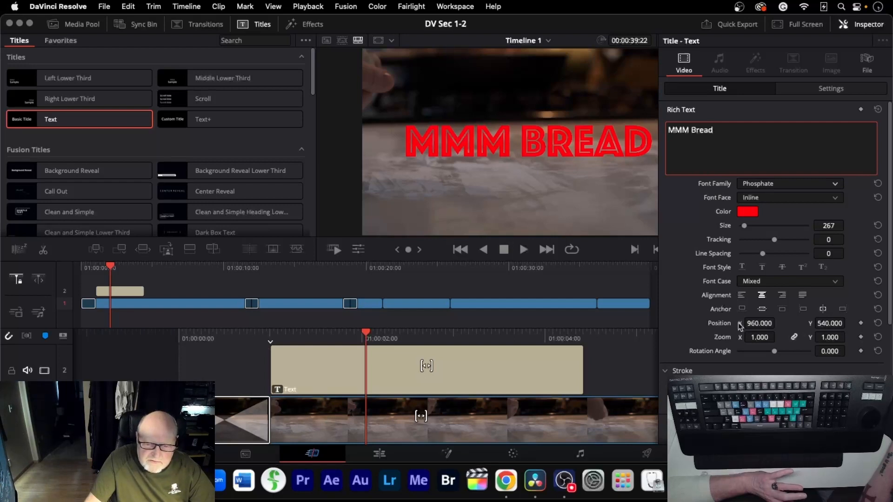
Offset the title's drop shadow to X 26 and Y -12, and close the Inspector.
{"action": "scroll", "coordinate": [740, 324], "scroll_direction": "down", "scroll_amount": 5}
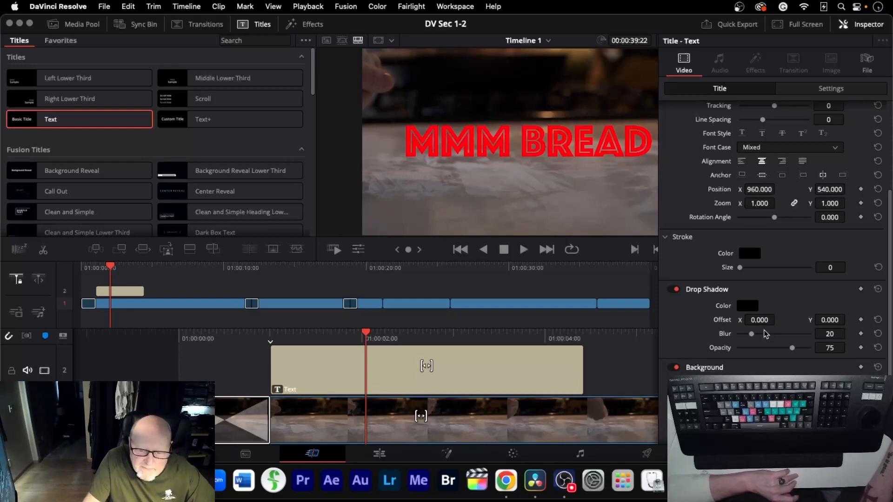
{"action": "left_click_drag", "start_coordinate": [760, 319], "coordinate": [776, 320]}
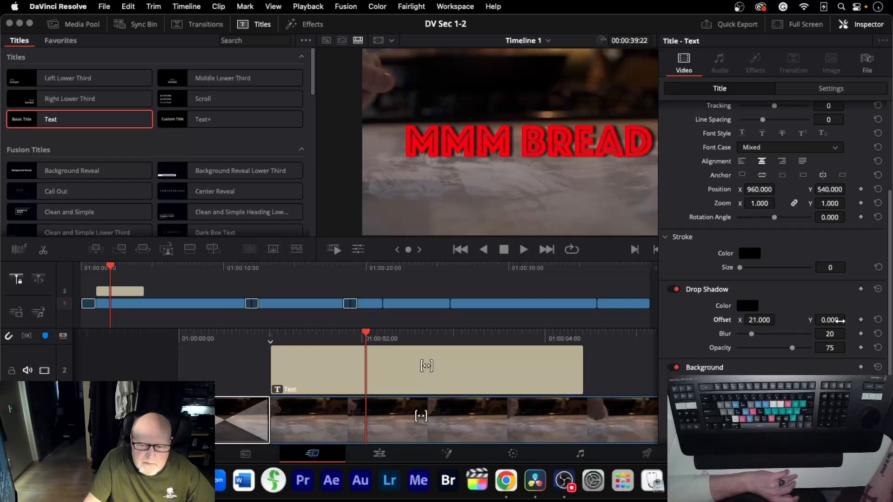
{"action": "left_click_drag", "start_coordinate": [839, 320], "coordinate": [831, 321]}
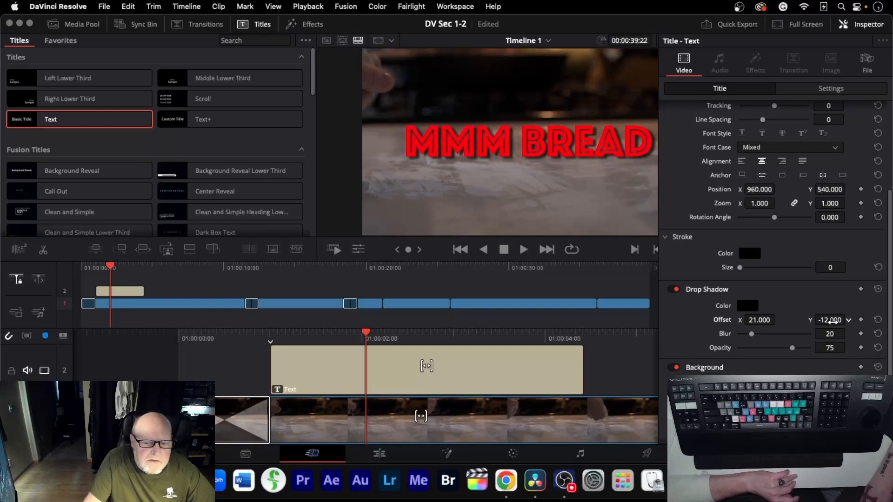
{"action": "left_click_drag", "start_coordinate": [758, 319], "coordinate": [760, 320]}
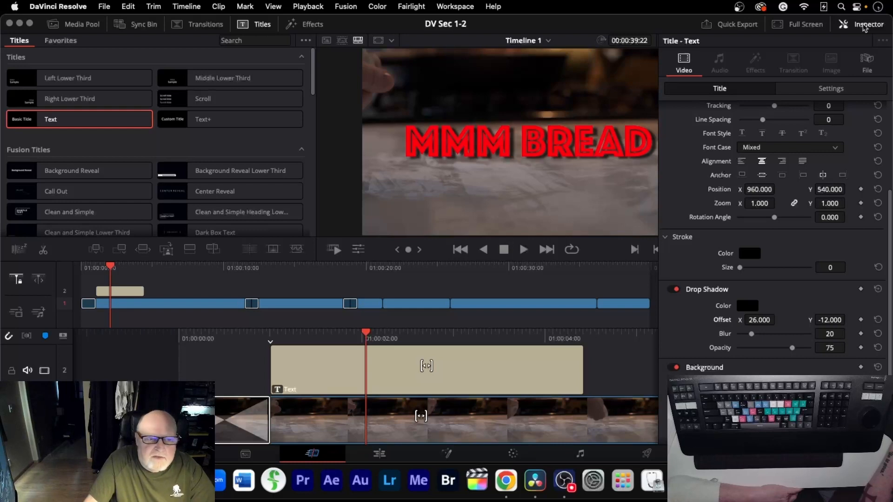
{"action": "left_click", "coordinate": [863, 27]}
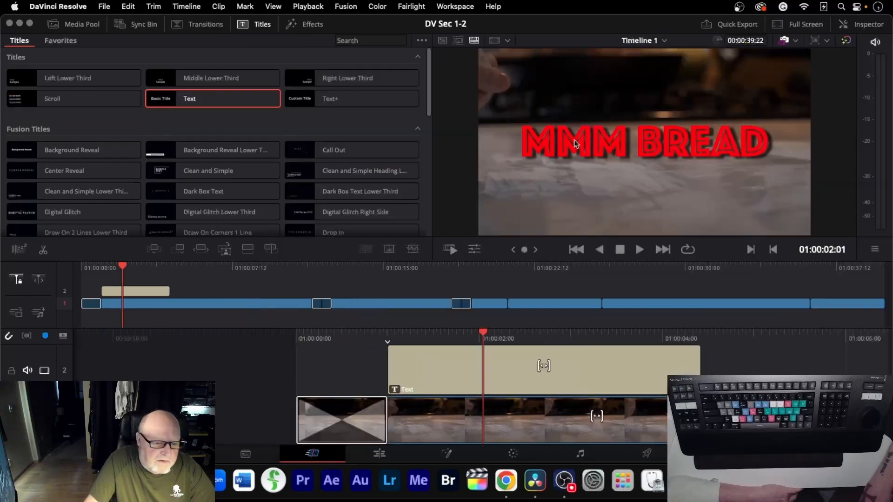
Add a Cross Dissolve to both the start and the end of the title on track 2.
{"action": "mouse_move", "coordinate": [482, 332]}
{"action": "left_mouse_down"}
{"action": "mouse_move", "coordinate": [459, 331]}
{"action": "mouse_move", "coordinate": [623, 340]}
{"action": "mouse_move", "coordinate": [463, 344]}
{"action": "mouse_move", "coordinate": [548, 344]}
{"action": "mouse_move", "coordinate": [471, 345]}
{"action": "left_mouse_up"}
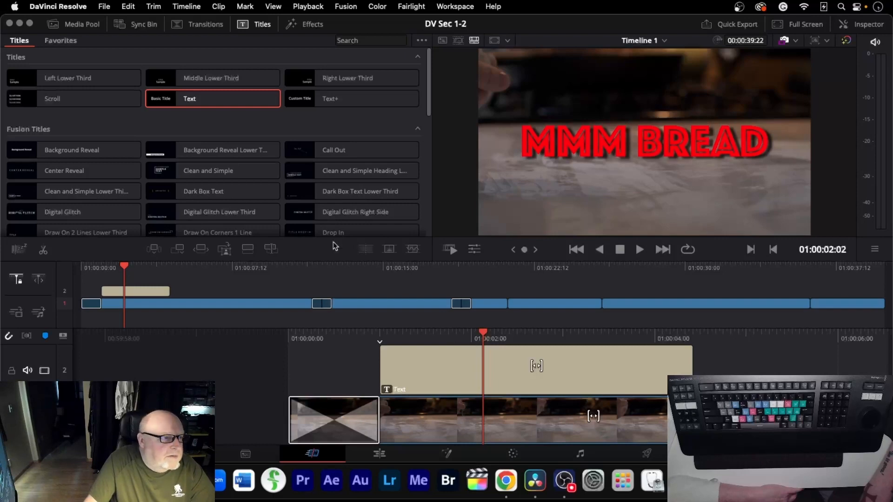
{"action": "left_click", "coordinate": [200, 24]}
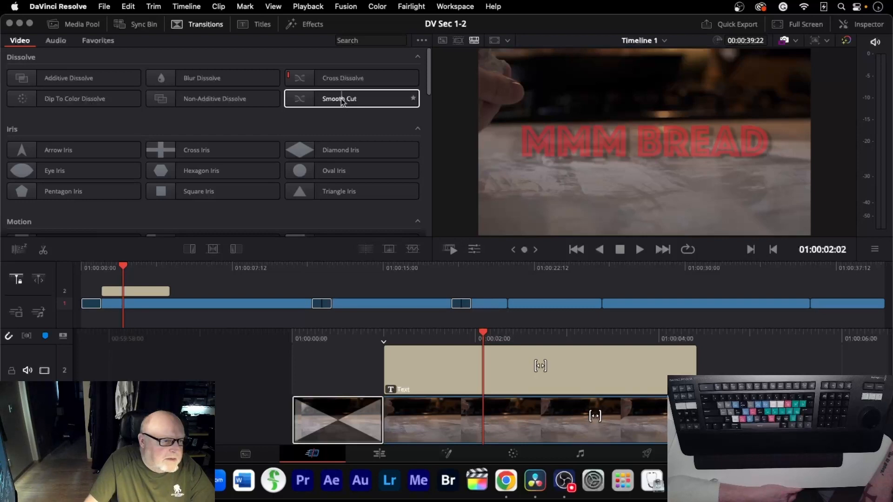
{"action": "left_click_drag", "start_coordinate": [346, 78], "coordinate": [404, 368]}
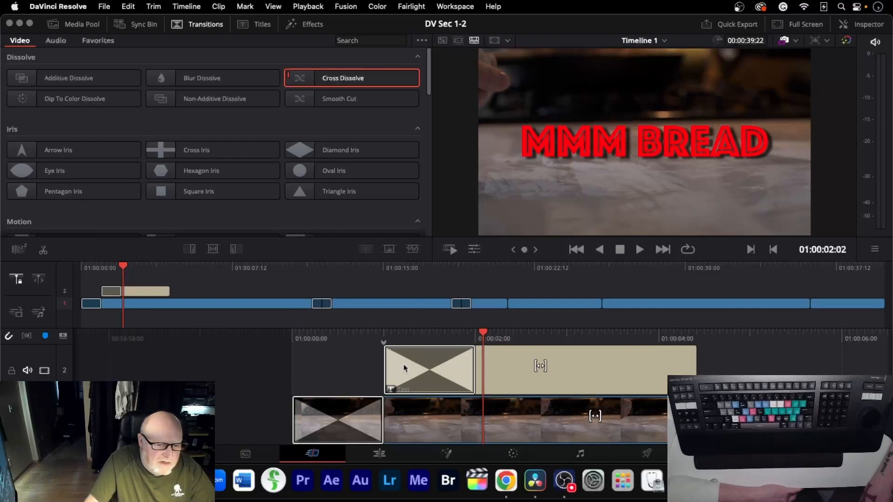
{"action": "left_click_drag", "start_coordinate": [369, 77], "coordinate": [610, 372]}
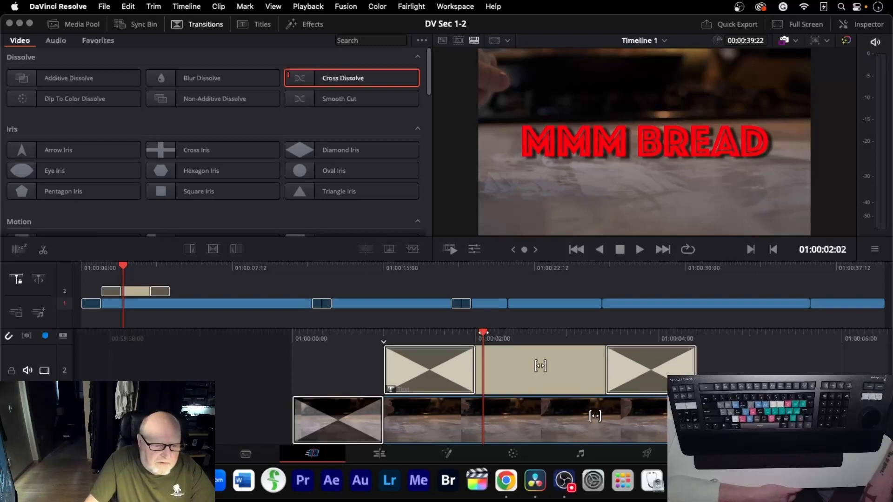
Return the playhead to the timeline start and preview the title's dissolves through to 01:00:07:00.
{"action": "key", "text": "Left"}
{"action": "key", "text": "Left"}
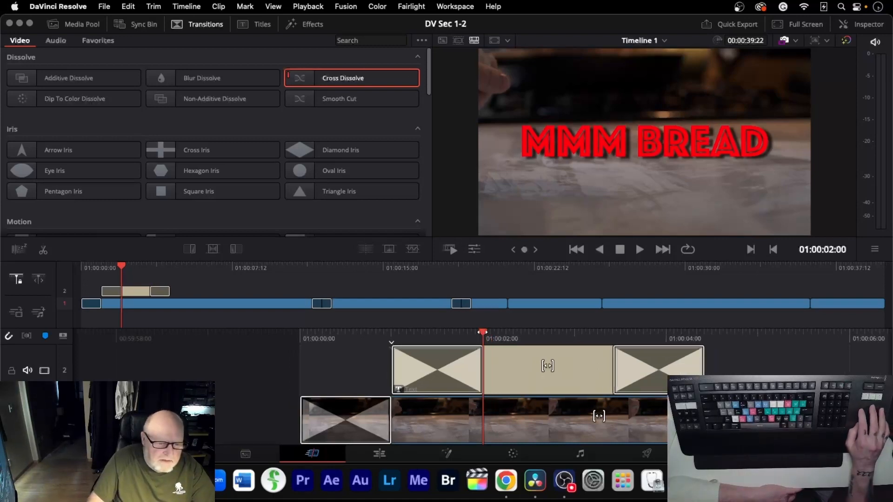
{"action": "key", "text": "Left"}
{"action": "key", "text": "Left"}
{"action": "key", "text": "Left"}
{"action": "key", "text": "Left"}
{"action": "key", "text": "Left"}
{"action": "key", "text": "Left"}
{"action": "key", "text": "Left"}
{"action": "key", "text": "Left"}
{"action": "key", "text": "Left"}
{"action": "key", "text": "Left"}
{"action": "key", "text": "Left"}
{"action": "key", "text": "Left"}
{"action": "key", "text": "Left"}
{"action": "key", "text": "Left"}
{"action": "key", "text": "Left"}
{"action": "key", "text": "Left"}
{"action": "key", "text": "Left"}
{"action": "key", "text": "Left"}
{"action": "key", "text": "Left"}
{"action": "key", "text": "Left"}
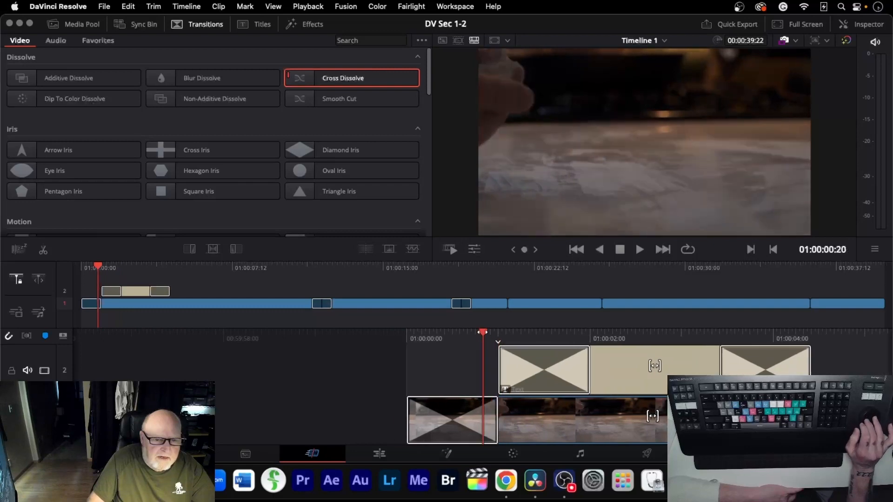
{"action": "key", "text": "Right"}
{"action": "key", "text": "Right"}
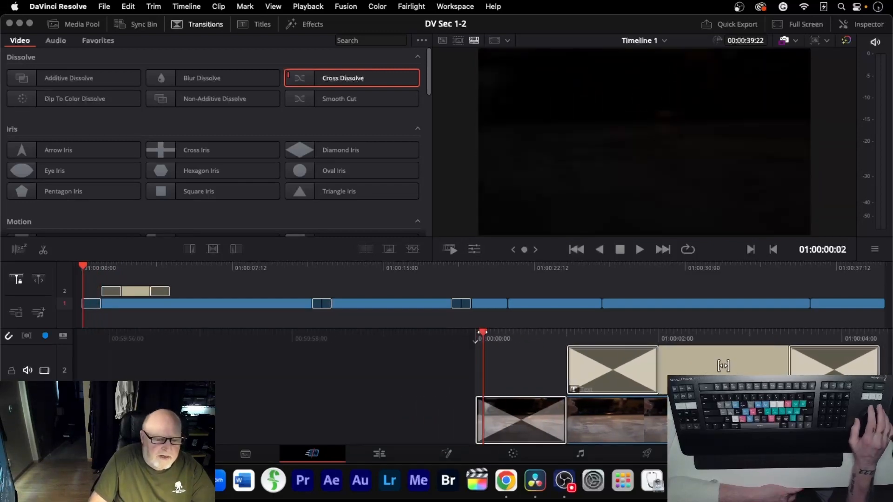
{"action": "key", "text": "Left"}
{"action": "key", "text": "Left"}
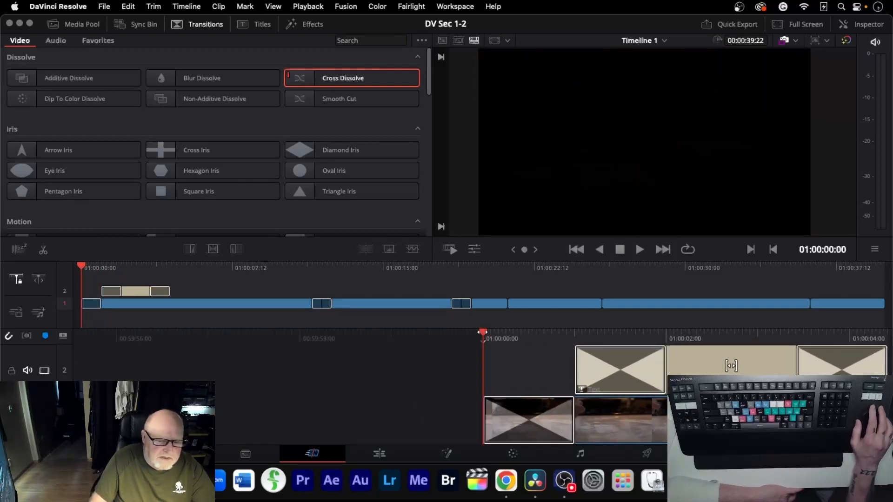
{"action": "key", "text": "Right"}
{"action": "key", "text": "Right"}
{"action": "key", "text": "Right"}
{"action": "key", "text": "Right"}
{"action": "key", "text": "Right"}
{"action": "key", "text": "Right"}
{"action": "key", "text": "Right"}
{"action": "key", "text": "Right"}
{"action": "key", "text": "Right"}
{"action": "key", "text": "Right"}
{"action": "key", "text": "Right"}
{"action": "key", "text": "Right"}
{"action": "key", "text": "Right"}
{"action": "key", "text": "Right"}
{"action": "key", "text": "Right"}
{"action": "key", "text": "Right"}
{"action": "key", "text": "Right"}
{"action": "key", "text": "Right"}
{"action": "key", "text": "Right"}
{"action": "key", "text": "Right"}
{"action": "key", "text": "Right"}
{"action": "key", "text": "Right"}
{"action": "key", "text": "Right"}
{"action": "key", "text": "Right"}
{"action": "key", "text": "Right"}
{"action": "key", "text": "Right"}
{"action": "key", "text": "Right"}
{"action": "key", "text": "Right"}
{"action": "key", "text": "Right"}
{"action": "key", "text": "Right"}
{"action": "key", "text": "Right"}
{"action": "key", "text": "Right"}
{"action": "key", "text": "Right"}
{"action": "key", "text": "Right"}
{"action": "key", "text": "Right"}
{"action": "key", "text": "Right"}
{"action": "key", "text": "Right"}
{"action": "key", "text": "Right"}
{"action": "key", "text": "Right"}
{"action": "key", "text": "Right"}
{"action": "key", "text": "Right"}
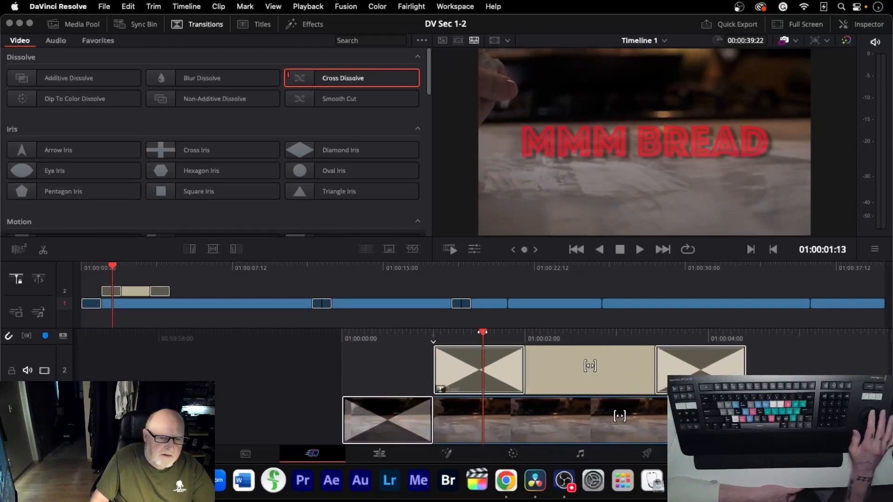
{"action": "key", "text": "Right"}
{"action": "key", "text": "Right"}
{"action": "key", "text": "Right"}
{"action": "key", "text": "Right"}
{"action": "key", "text": "Right"}
{"action": "key", "text": "Right"}
{"action": "key", "text": "Right"}
{"action": "key", "text": "Right"}
{"action": "key", "text": "Right"}
{"action": "key", "text": "Right"}
{"action": "key", "text": "Right"}
{"action": "key", "text": "Right"}
{"action": "key", "text": "Right"}
{"action": "key", "text": "Right"}
{"action": "key", "text": "Right"}
{"action": "key", "text": "Right"}
{"action": "key", "text": "Right"}
{"action": "key", "text": "Right"}
{"action": "key", "text": "Right"}
{"action": "key", "text": "Right"}
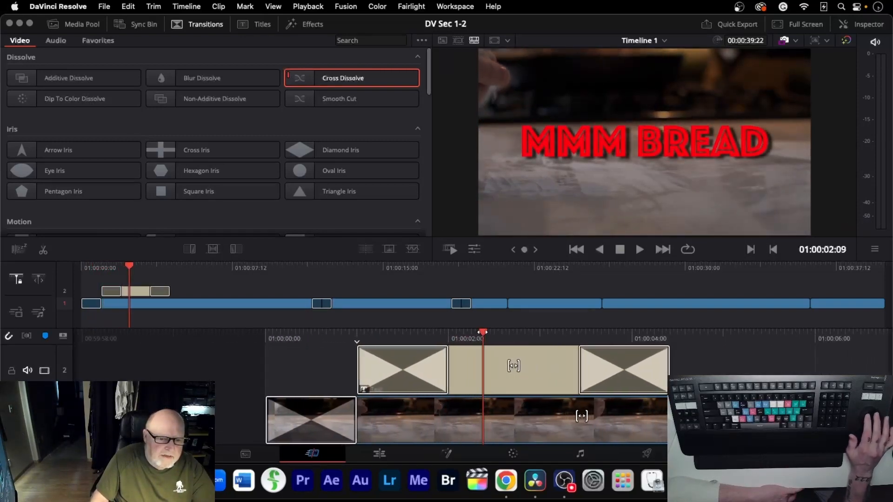
{"action": "key", "text": "Right"}
{"action": "key", "text": "Right"}
{"action": "key", "text": "Right"}
{"action": "key", "text": "Right"}
{"action": "key", "text": "Right"}
{"action": "key", "text": "Right"}
{"action": "key", "text": "Right"}
{"action": "key", "text": "Right"}
{"action": "key", "text": "Right"}
{"action": "key", "text": "Right"}
{"action": "key", "text": "Right"}
{"action": "key", "text": "Right"}
{"action": "key", "text": "Right"}
{"action": "key", "text": "Right"}
{"action": "key", "text": "Right"}
{"action": "key", "text": "Right"}
{"action": "key", "text": "Right"}
{"action": "key", "text": "Right"}
{"action": "key", "text": "Right"}
{"action": "key", "text": "Right"}
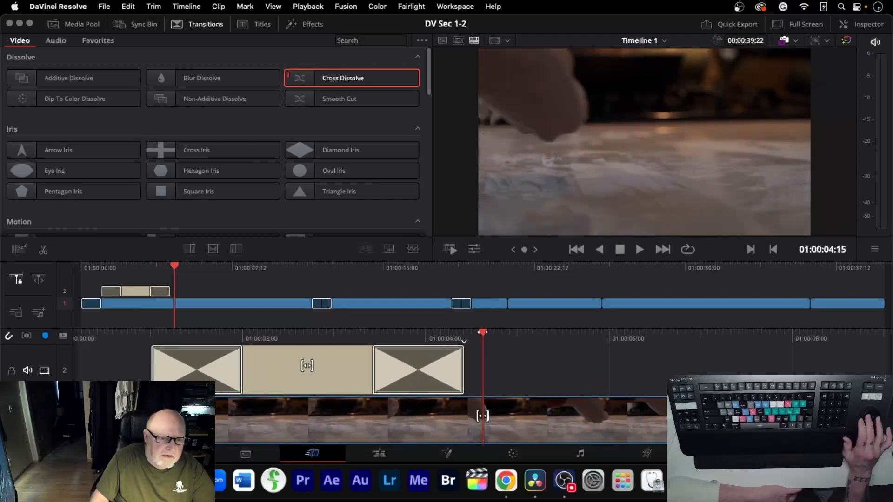
{"action": "key", "text": "Right"}
{"action": "key", "text": "Right"}
{"action": "key", "text": "Right"}
{"action": "key", "text": "Right"}
{"action": "key", "text": "Right"}
{"action": "key", "text": "Right"}
{"action": "key", "text": "Right"}
{"action": "key", "text": "Right"}
{"action": "key", "text": "Right"}
{"action": "key", "text": "Right"}
{"action": "key", "text": "Right"}
{"action": "key", "text": "Right"}
{"action": "key", "text": "Right"}
{"action": "key", "text": "Right"}
{"action": "key", "text": "Right"}
{"action": "key", "text": "Right"}
{"action": "key", "text": "Right"}
{"action": "key", "text": "Right"}
{"action": "key", "text": "Right"}
{"action": "key", "text": "Right"}
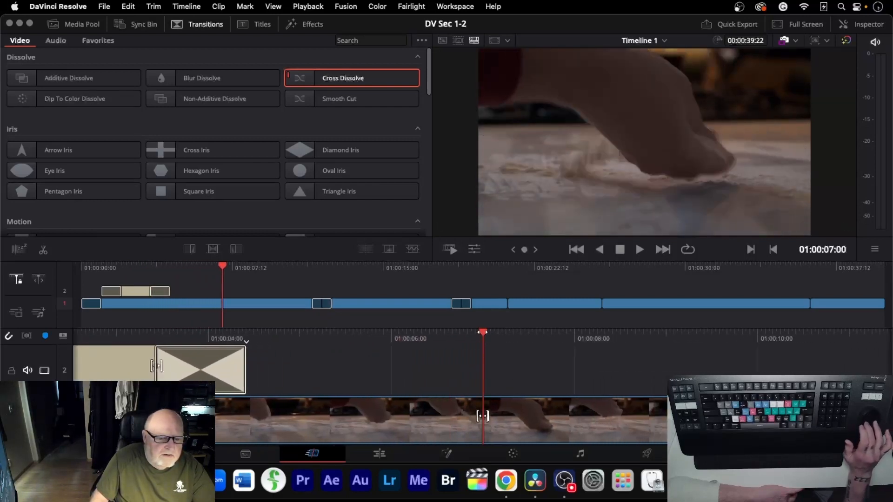
Move the playhead to the timeline's end at 01:00:39:22 and add a Cross Dissolve to the end of the last clip.
{"action": "key", "text": "Right"}
{"action": "key", "text": "Right"}
{"action": "key", "text": "Right"}
{"action": "key", "text": "Right"}
{"action": "key", "text": "Right"}
{"action": "key", "text": "Right"}
{"action": "key", "text": "Right"}
{"action": "key", "text": "Right"}
{"action": "key", "text": "Right"}
{"action": "key", "text": "Right"}
{"action": "key", "text": "Right"}
{"action": "key", "text": "Right"}
{"action": "key", "text": "Right"}
{"action": "key", "text": "Right"}
{"action": "key", "text": "Right"}
{"action": "key", "text": "Right"}
{"action": "key", "text": "Right"}
{"action": "key", "text": "Right"}
{"action": "key", "text": "Right"}
{"action": "key", "text": "Right"}
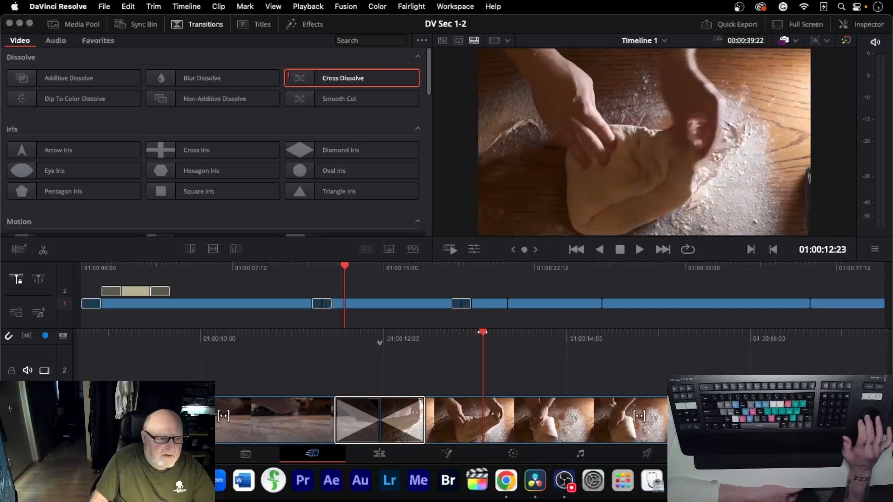
{"action": "key", "text": "shift+Right"}
{"action": "key", "text": "shift+Right"}
{"action": "key", "text": "shift+Right"}
{"action": "key", "text": "shift+Right"}
{"action": "key", "text": "shift+Right"}
{"action": "key", "text": "shift+Right"}
{"action": "key", "text": "shift+Right"}
{"action": "key", "text": "shift+Right"}
{"action": "key", "text": "shift+Right"}
{"action": "key", "text": "shift+Right"}
{"action": "key", "text": "shift+Right"}
{"action": "key", "text": "shift+Right"}
{"action": "key", "text": "shift+Right"}
{"action": "key", "text": "shift+Right"}
{"action": "key", "text": "shift+Right"}
{"action": "key", "text": "shift+Right"}
{"action": "key", "text": "shift+Right"}
{"action": "key", "text": "shift+Right"}
{"action": "key", "text": "shift+Right"}
{"action": "key", "text": "shift+Right"}
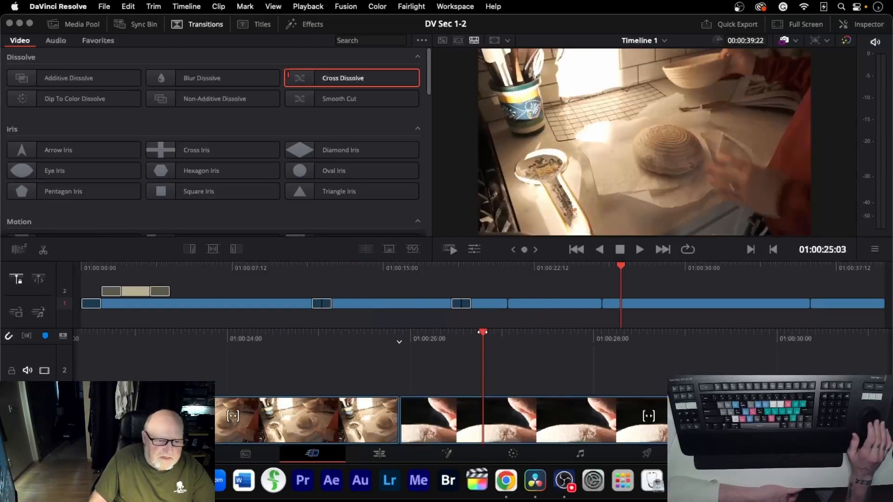
{"action": "key", "text": "Left"}
{"action": "key", "text": "Left"}
{"action": "key", "text": "Left"}
{"action": "key", "text": "Left"}
{"action": "key", "text": "Left"}
{"action": "key", "text": "Left"}
{"action": "key", "text": "Left"}
{"action": "key", "text": "Left"}
{"action": "key", "text": "Left"}
{"action": "key", "text": "Left"}
{"action": "key", "text": "Left"}
{"action": "key", "text": "Left"}
{"action": "key", "text": "Left"}
{"action": "key", "text": "Left"}
{"action": "key", "text": "Left"}
{"action": "key", "text": "Left"}
{"action": "key", "text": "Left"}
{"action": "key", "text": "Left"}
{"action": "key", "text": "Left"}
{"action": "key", "text": "Left"}
{"action": "key", "text": "Left"}
{"action": "key", "text": "Left"}
{"action": "key", "text": "Left"}
{"action": "key", "text": "Left"}
{"action": "key", "text": "Left"}
{"action": "key", "text": "Left"}
{"action": "key", "text": "Left"}
{"action": "key", "text": "Left"}
{"action": "key", "text": "Left"}
{"action": "key", "text": "Left"}
{"action": "key", "text": "Left"}
{"action": "key", "text": "Left"}
{"action": "key", "text": "Left"}
{"action": "key", "text": "Left"}
{"action": "key", "text": "Left"}
{"action": "key", "text": "Left"}
{"action": "key", "text": "Left"}
{"action": "key", "text": "Left"}
{"action": "key", "text": "Left"}
{"action": "key", "text": "Left"}
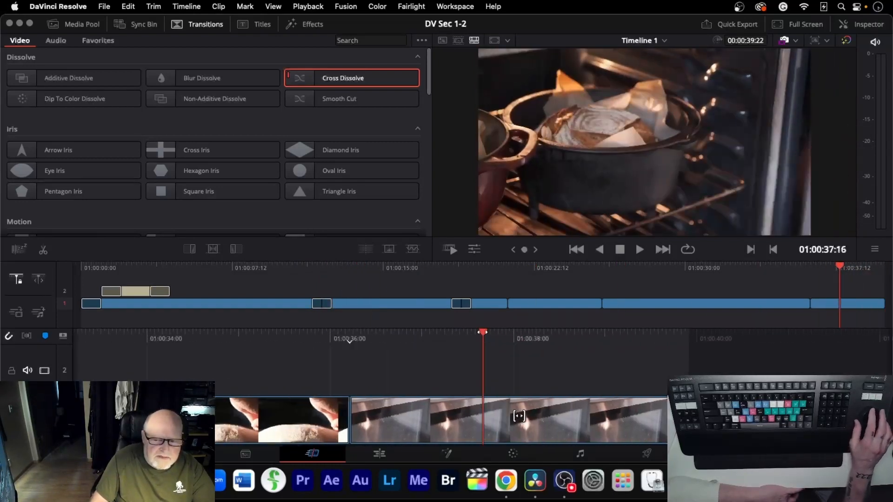
{"action": "key", "text": "Right"}
{"action": "key", "text": "Right"}
{"action": "key", "text": "Right"}
{"action": "key", "text": "Right"}
{"action": "key", "text": "Right"}
{"action": "key", "text": "Right"}
{"action": "key", "text": "Right"}
{"action": "key", "text": "Right"}
{"action": "key", "text": "Right"}
{"action": "key", "text": "Right"}
{"action": "key", "text": "Right"}
{"action": "key", "text": "Right"}
{"action": "key", "text": "Right"}
{"action": "key", "text": "Right"}
{"action": "key", "text": "Right"}
{"action": "key", "text": "Right"}
{"action": "key", "text": "Right"}
{"action": "key", "text": "Right"}
{"action": "key", "text": "Right"}
{"action": "key", "text": "Right"}
{"action": "key", "text": "Right"}
{"action": "key", "text": "Right"}
{"action": "key", "text": "Right"}
{"action": "key", "text": "Right"}
{"action": "key", "text": "Right"}
{"action": "key", "text": "Right"}
{"action": "key", "text": "Right"}
{"action": "key", "text": "Left"}
{"action": "key", "text": "Left"}
{"action": "key", "text": "Left"}
{"action": "key", "text": "Left"}
{"action": "key", "text": "Left"}
{"action": "key", "text": "Left"}
{"action": "key", "text": "Right"}
{"action": "key", "text": "Right"}
{"action": "key", "text": "Right"}
{"action": "key", "text": "Right"}
{"action": "key", "text": "Right"}
{"action": "key", "text": "Right"}
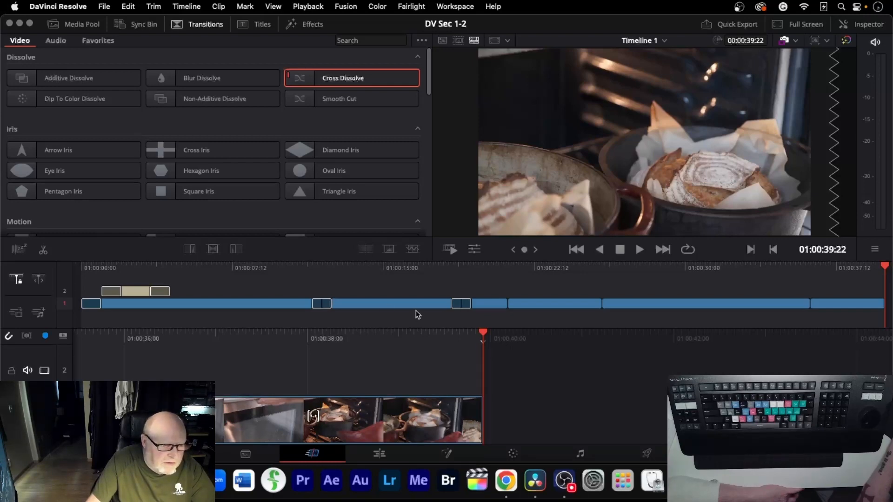
{"action": "double_click", "coordinate": [372, 81]}
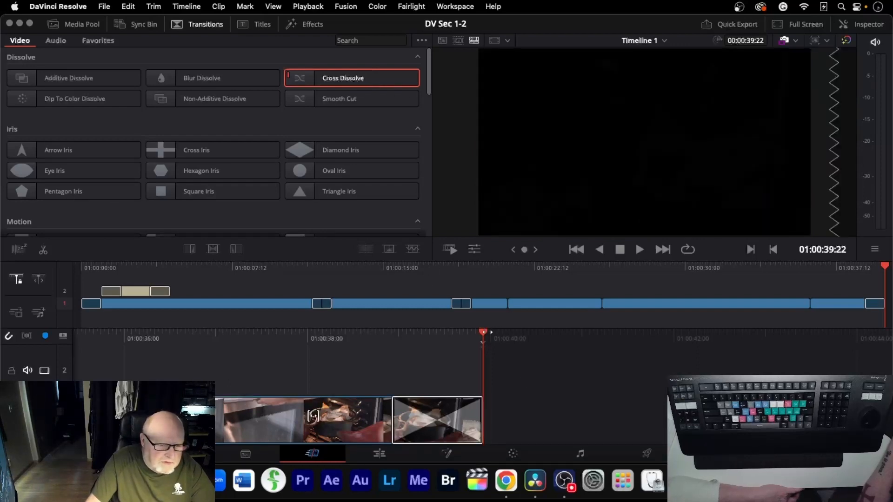
Scrub back and forth over the closing dissolve and park the playhead at 01:00:37:00.
{"action": "scroll", "coordinate": [482, 416], "scroll_direction": "left", "scroll_amount": 10}
{"action": "scroll", "coordinate": [482, 416], "scroll_direction": "right", "scroll_amount": 6}
{"action": "scroll", "coordinate": [482, 416], "scroll_direction": "right", "scroll_amount": 5}
{"action": "scroll", "coordinate": [483, 416], "scroll_direction": "left", "scroll_amount": 8}
{"action": "scroll", "coordinate": [482, 416], "scroll_direction": "right", "scroll_amount": 5}
{"action": "scroll", "coordinate": [482, 416], "scroll_direction": "left", "scroll_amount": 5}
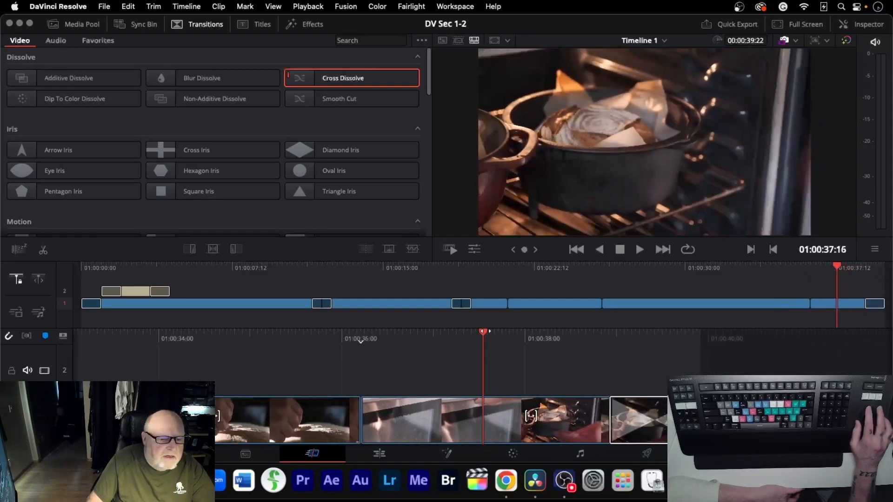
{"action": "scroll", "coordinate": [482, 416], "scroll_direction": "right", "scroll_amount": 2}
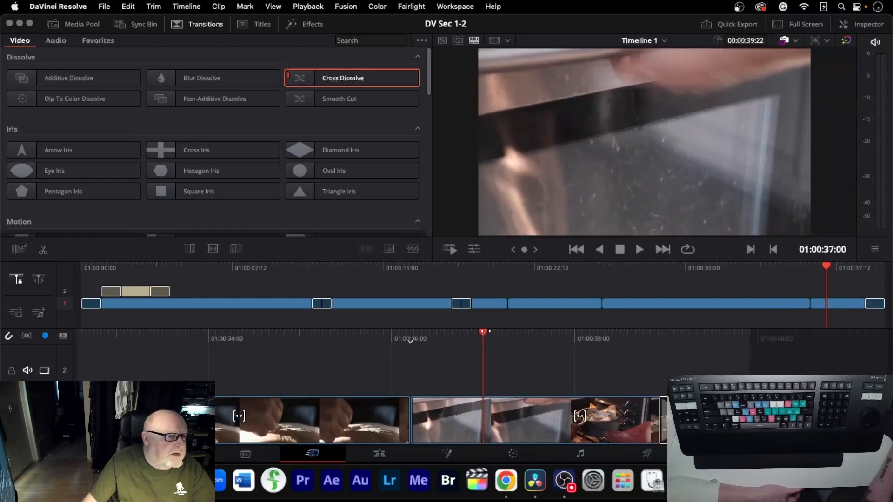
Place the Stretch Zoom Fusion title on track 2 at 01:00:37:00 and add a dissolve to its start.
{"action": "left_click", "coordinate": [263, 27]}
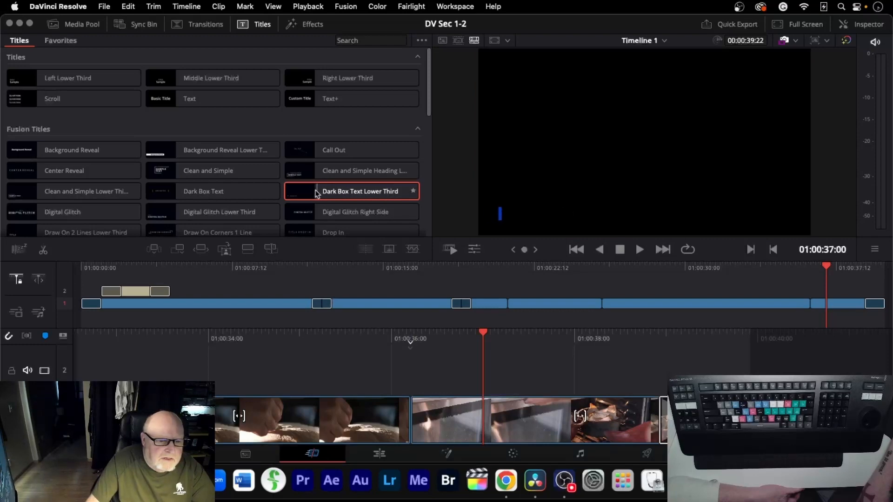
{"action": "scroll", "coordinate": [373, 193], "scroll_direction": "down", "scroll_amount": 10}
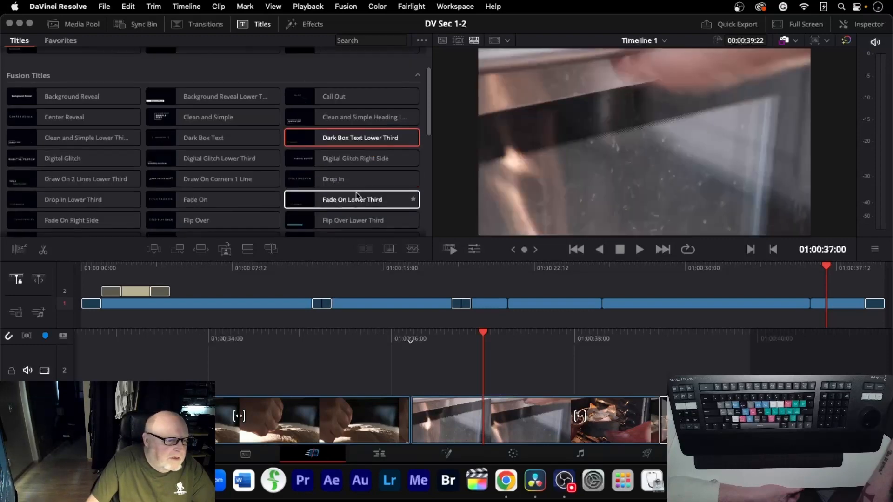
{"action": "scroll", "coordinate": [356, 195], "scroll_direction": "down", "scroll_amount": 7}
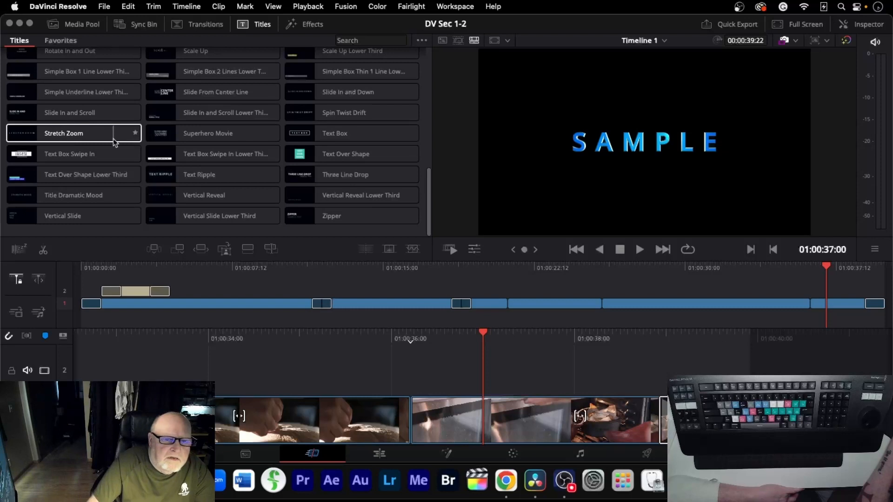
{"action": "left_click_drag", "start_coordinate": [66, 136], "coordinate": [493, 363]}
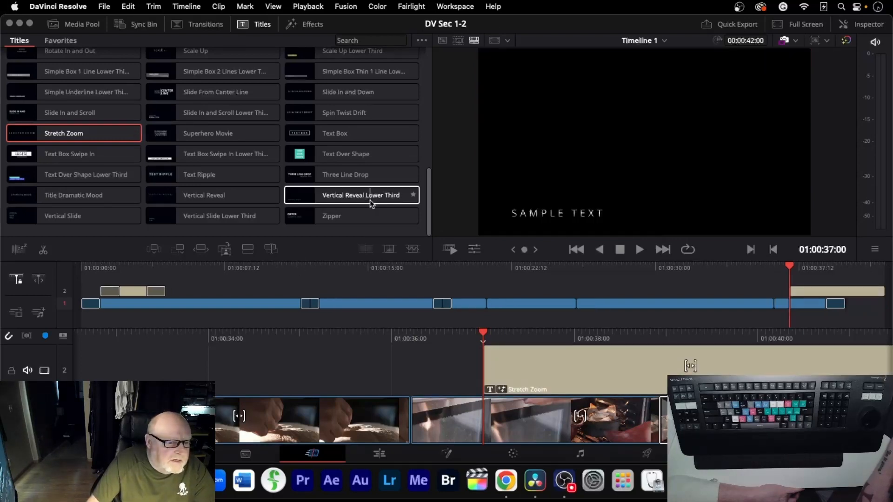
{"action": "left_click", "coordinate": [512, 366]}
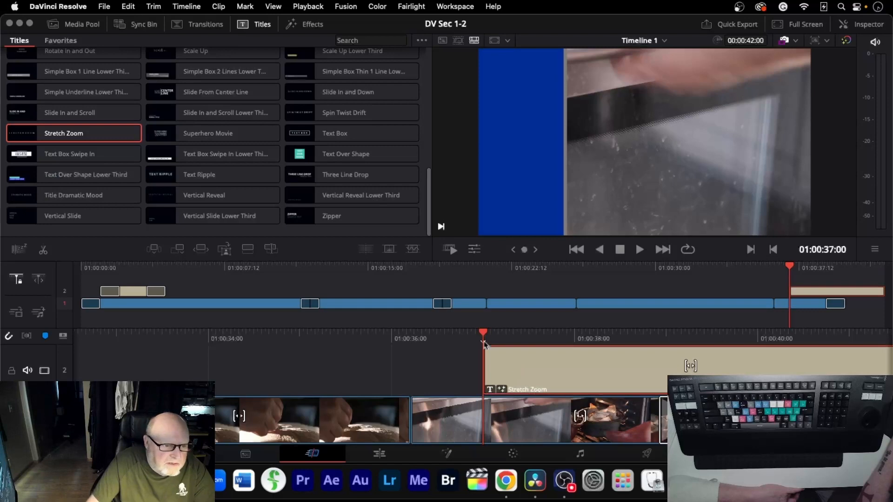
{"action": "left_click", "coordinate": [390, 250]}
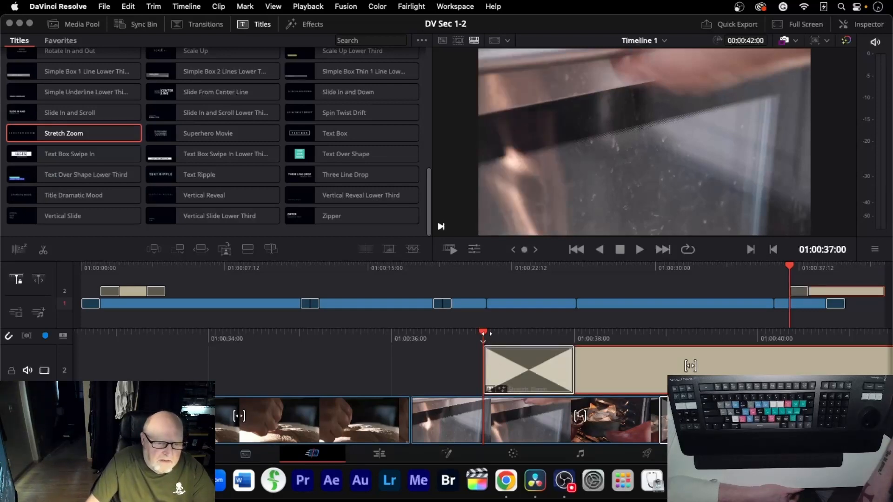
Preview the Stretch Zoom title over the closing clip by scrubbing across it and playing around its start.
{"action": "scroll", "coordinate": [483, 371], "scroll_direction": "right", "scroll_amount": 7}
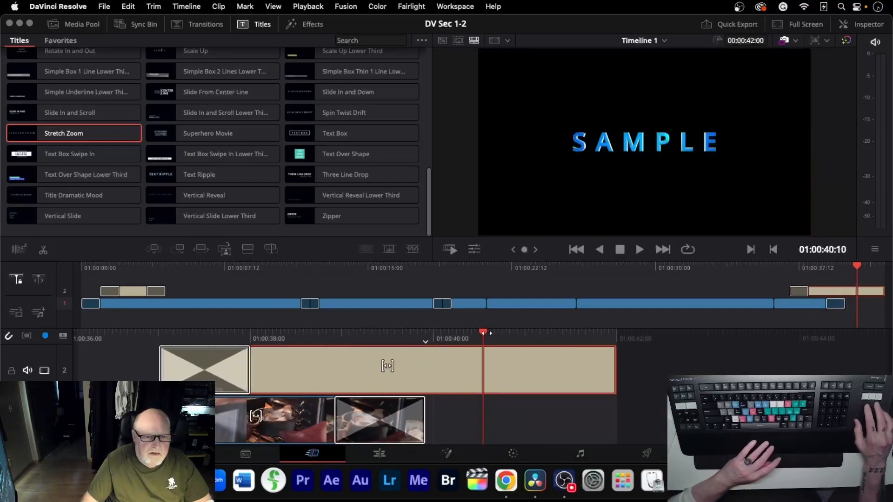
{"action": "scroll", "coordinate": [483, 370], "scroll_direction": "right", "scroll_amount": 3}
{"action": "scroll", "coordinate": [482, 371], "scroll_direction": "left", "scroll_amount": 7}
{"action": "scroll", "coordinate": [483, 370], "scroll_direction": "right", "scroll_amount": 2}
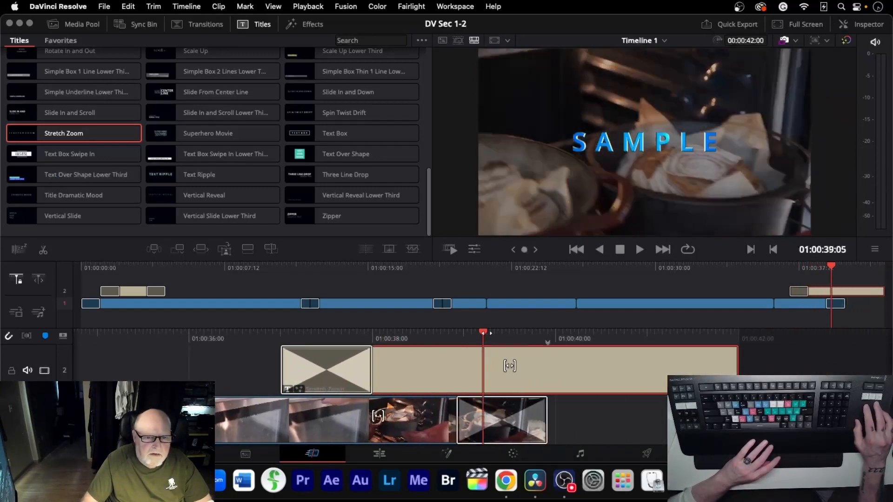
{"action": "scroll", "coordinate": [483, 370], "scroll_direction": "left", "scroll_amount": 5}
{"action": "scroll", "coordinate": [482, 370], "scroll_direction": "right", "scroll_amount": 6}
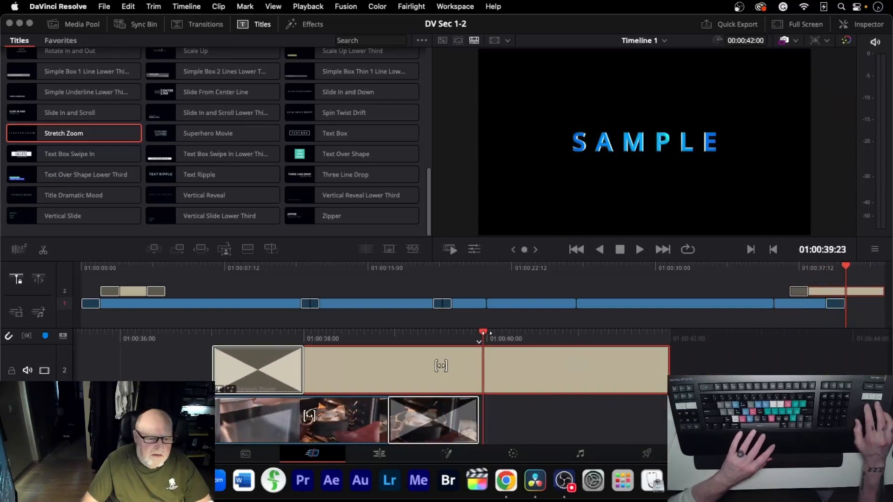
{"action": "scroll", "coordinate": [483, 370], "scroll_direction": "left", "scroll_amount": 6}
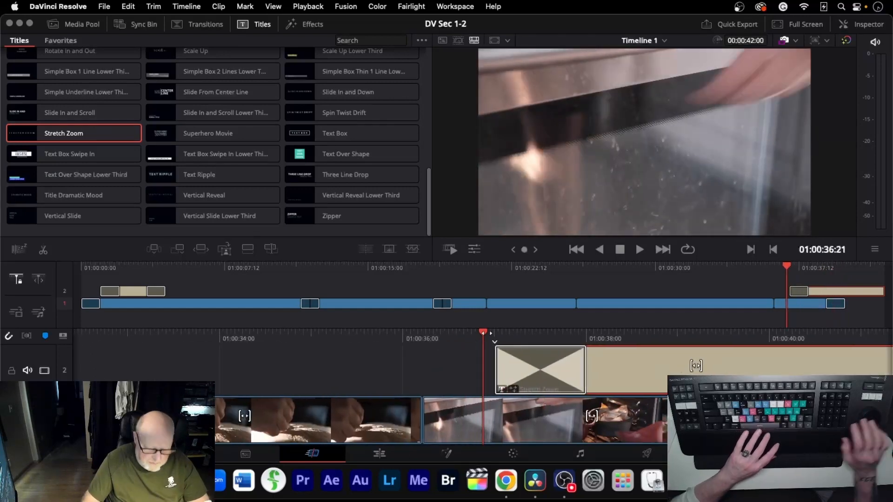
{"action": "key", "text": "slash"}
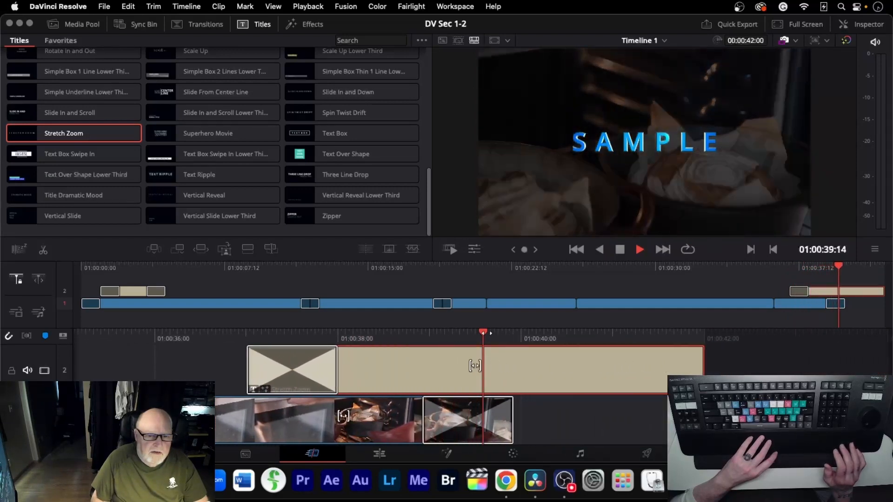
{"action": "key", "text": "space"}
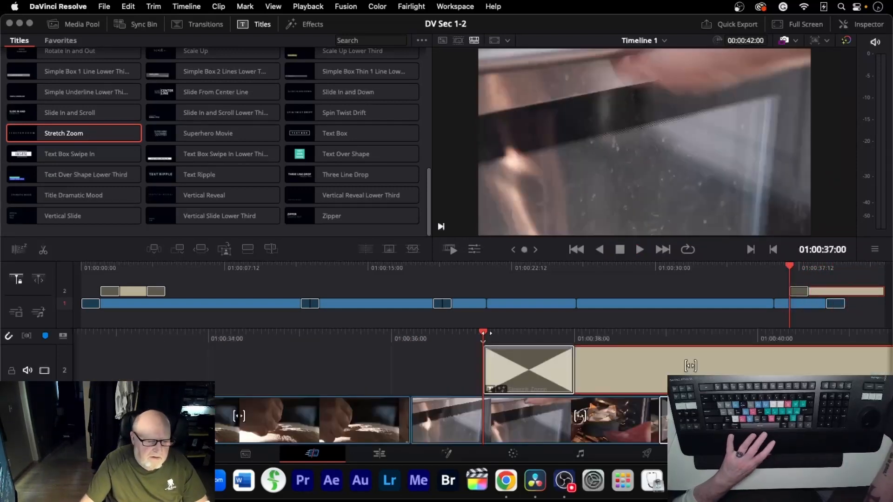
Open the Inspector for the Stretch Zoom title and review its main text, color, front light and back light controls.
{"action": "left_click", "coordinate": [861, 24]}
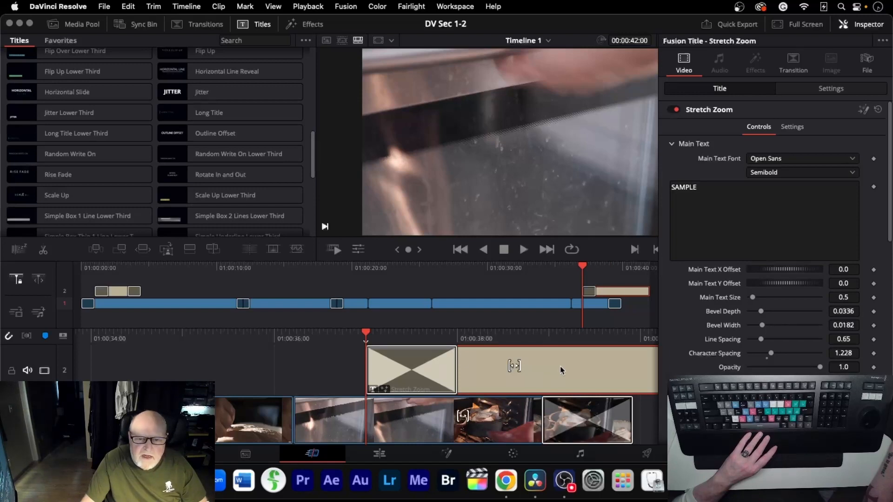
{"action": "scroll", "coordinate": [715, 207], "scroll_direction": "down", "scroll_amount": 5}
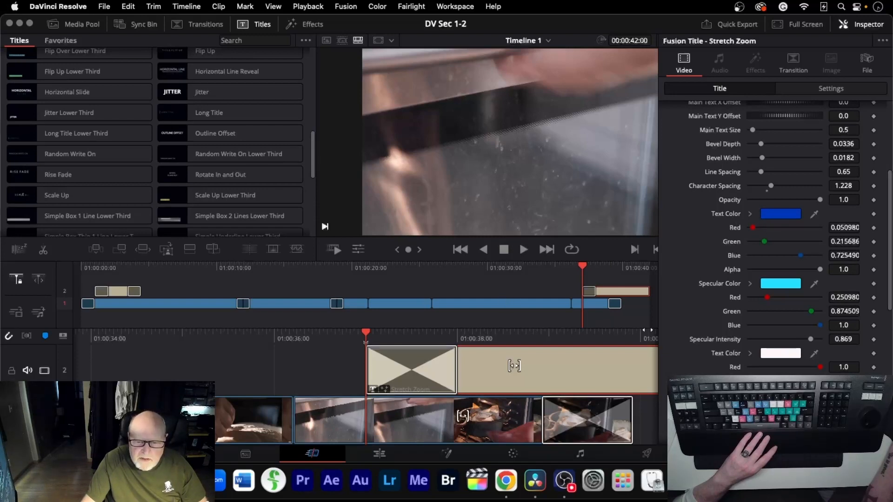
{"action": "scroll", "coordinate": [768, 370], "scroll_direction": "down", "scroll_amount": 5}
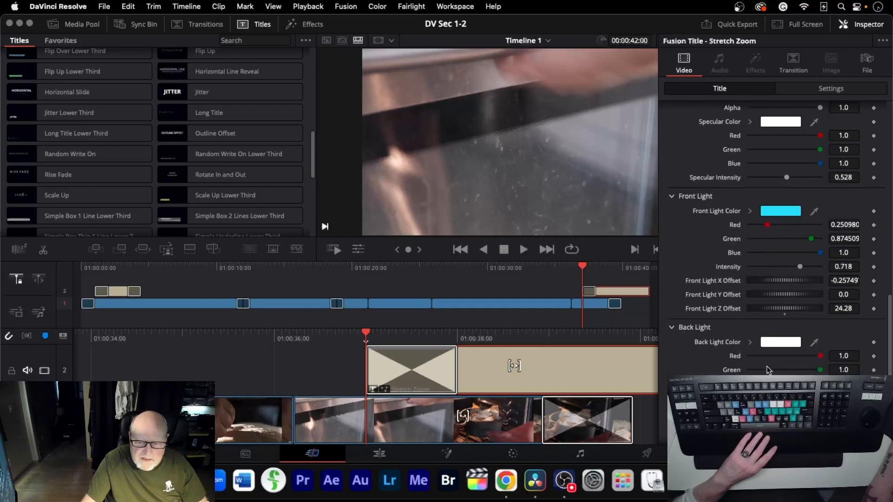
{"action": "scroll", "coordinate": [767, 369], "scroll_direction": "up", "scroll_amount": 10}
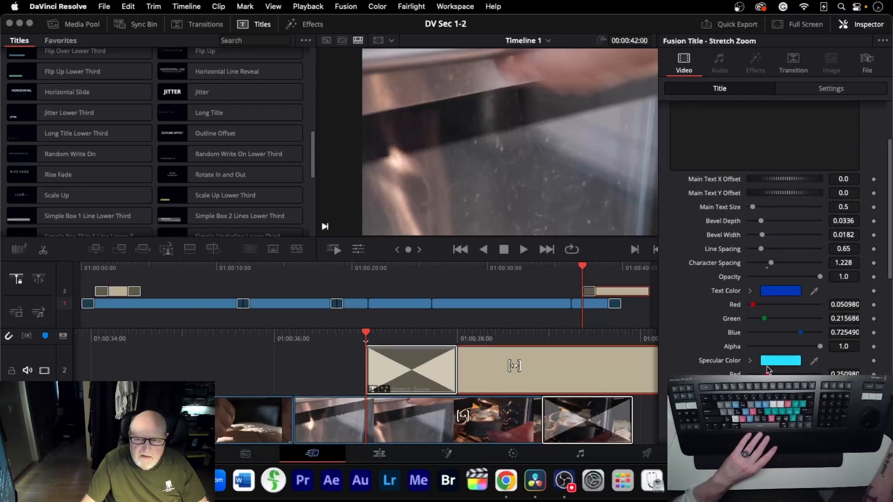
{"action": "scroll", "coordinate": [767, 369], "scroll_direction": "up", "scroll_amount": 5}
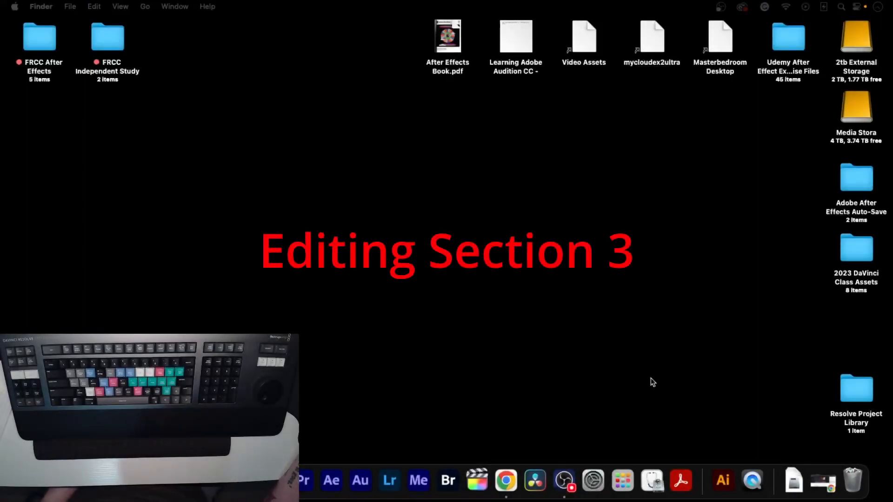
Launch DaVinci Resolve and create a new project named Section 3 in the MGD2085 project library.
{"action": "left_click", "coordinate": [535, 485]}
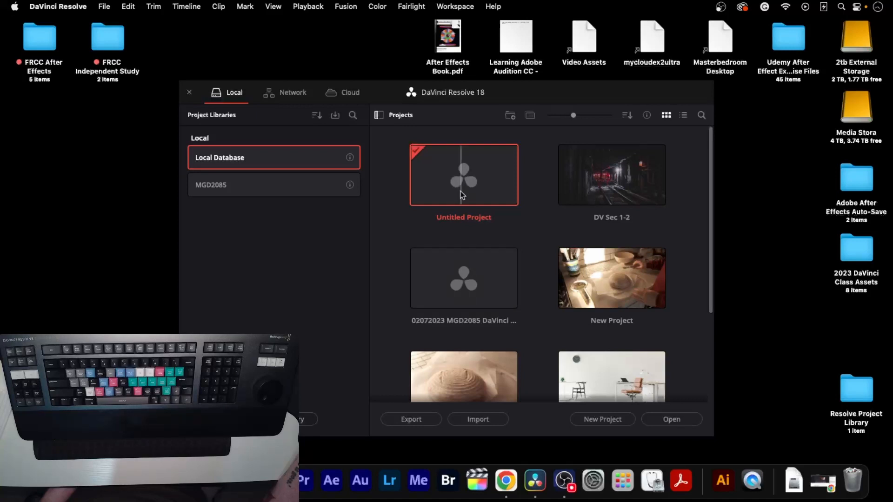
{"action": "left_click", "coordinate": [315, 192]}
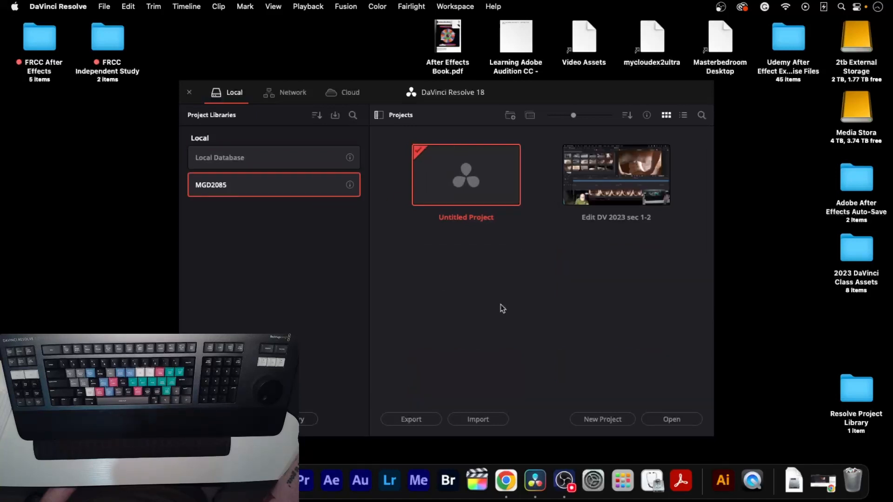
{"action": "left_click", "coordinate": [608, 420]}
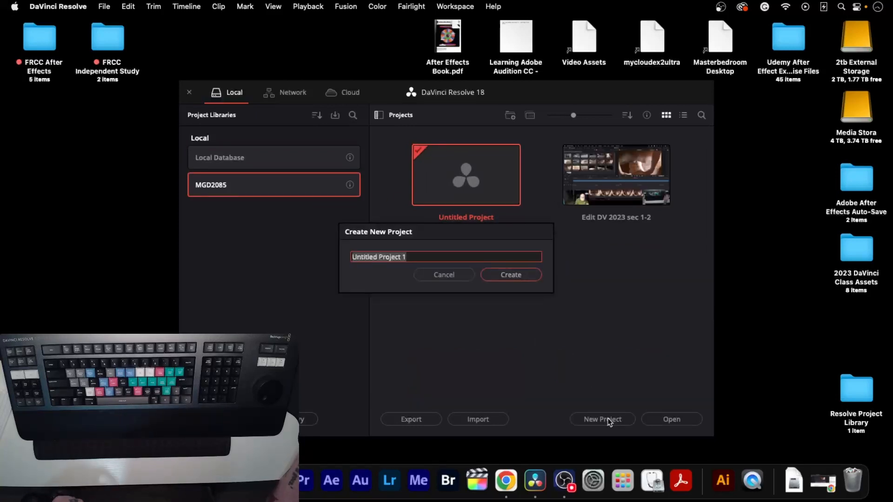
{"action": "type", "text": "Se"}
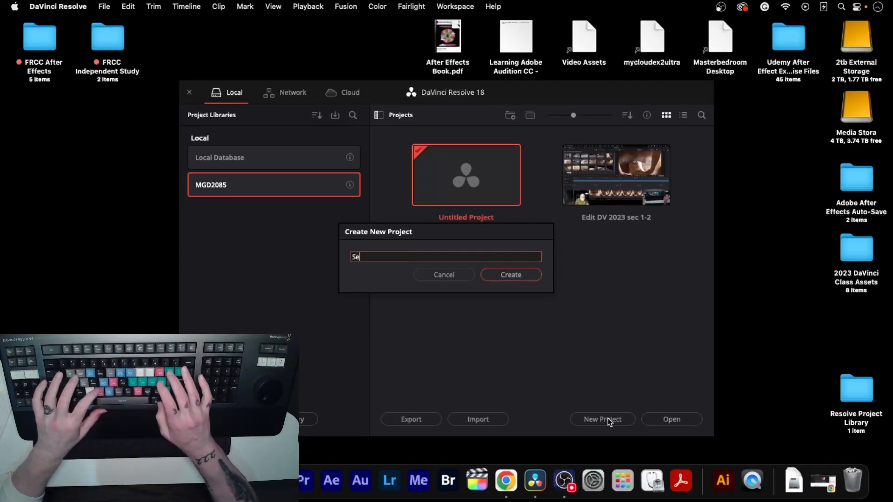
{"action": "type", "text": "ction 3"}
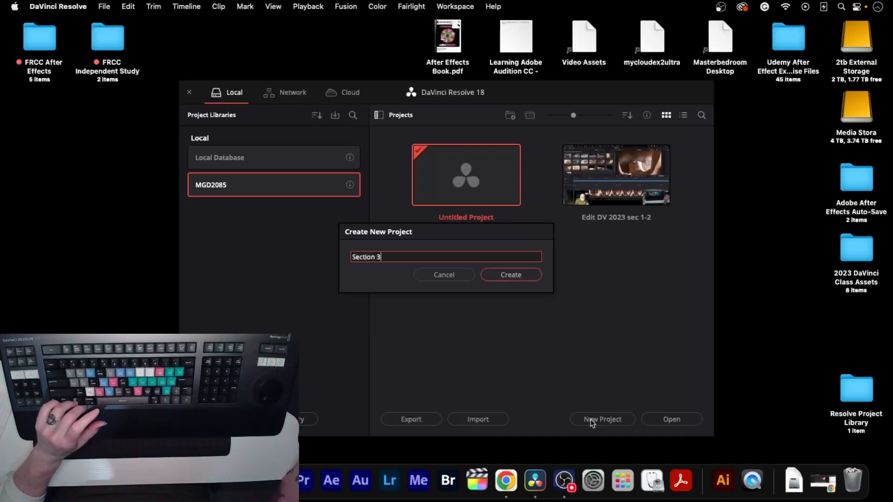
{"action": "left_click", "coordinate": [517, 275]}
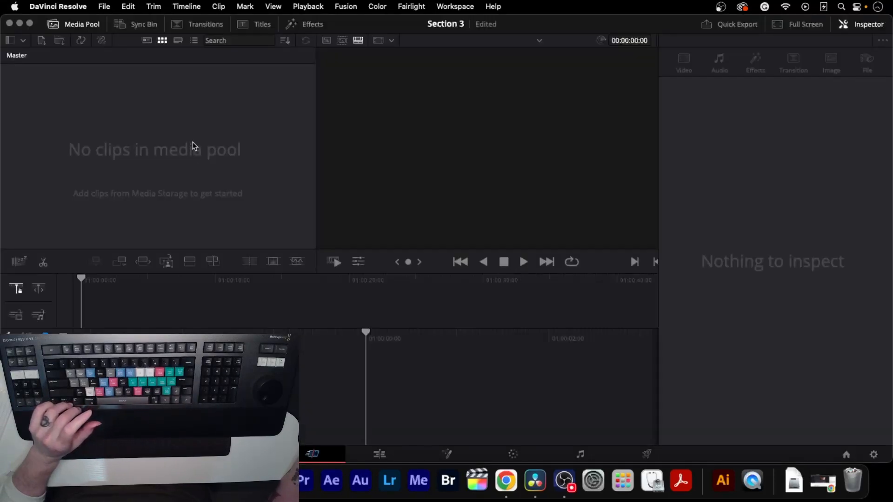
Import the OBS Videos folder from the Desktop into the media pool and change the project frame rate to match its clips.
{"action": "right_click", "coordinate": [163, 122]}
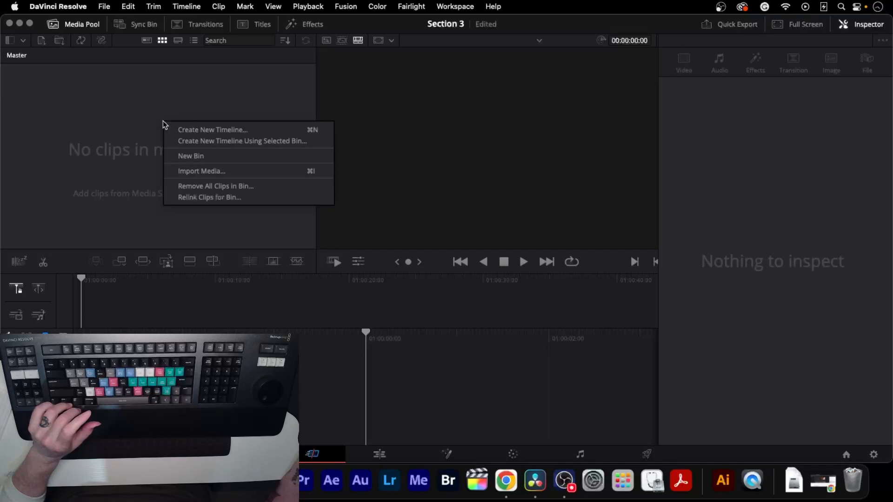
{"action": "left_click", "coordinate": [59, 44]}
{"action": "left_click", "coordinate": [59, 42]}
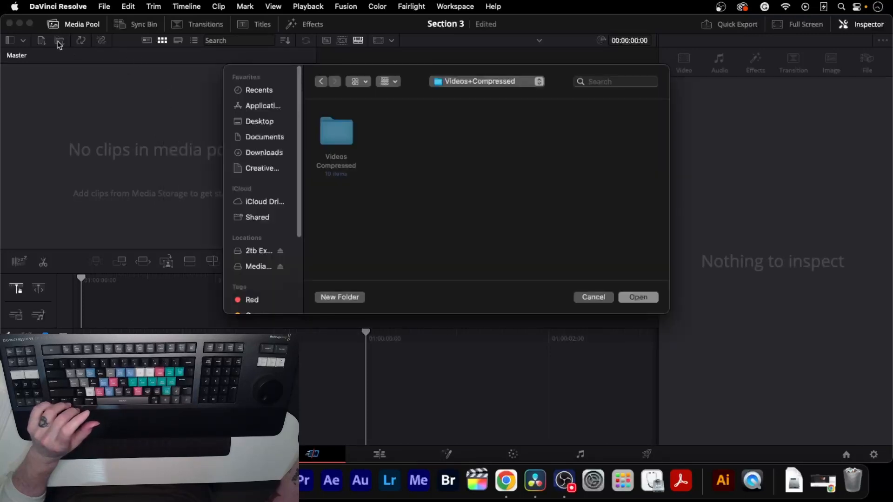
{"action": "left_click", "coordinate": [262, 122]}
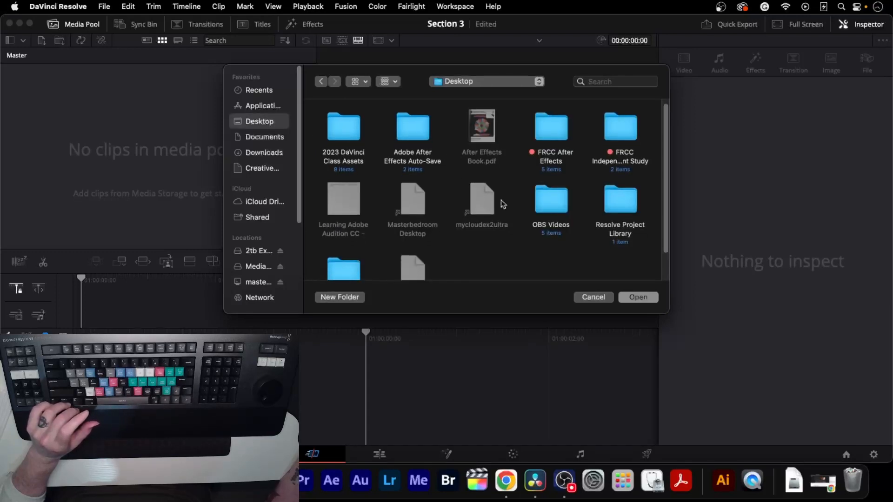
{"action": "double_click", "coordinate": [553, 211]}
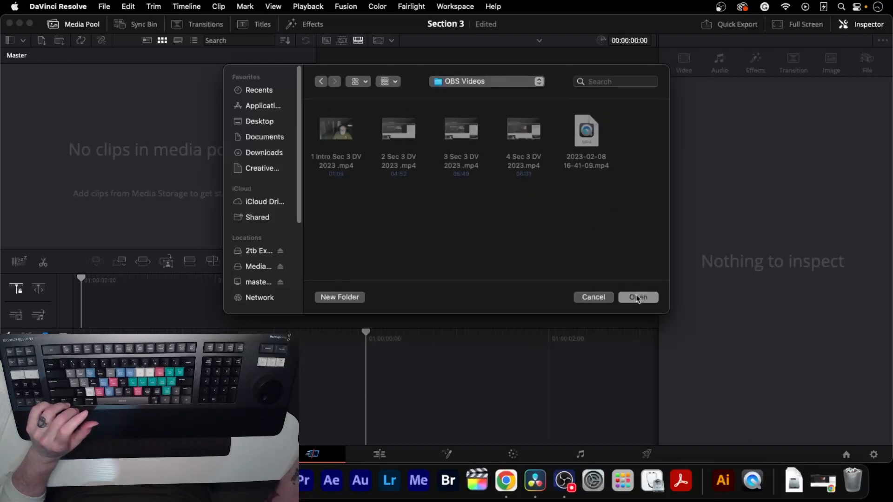
{"action": "left_click", "coordinate": [637, 298]}
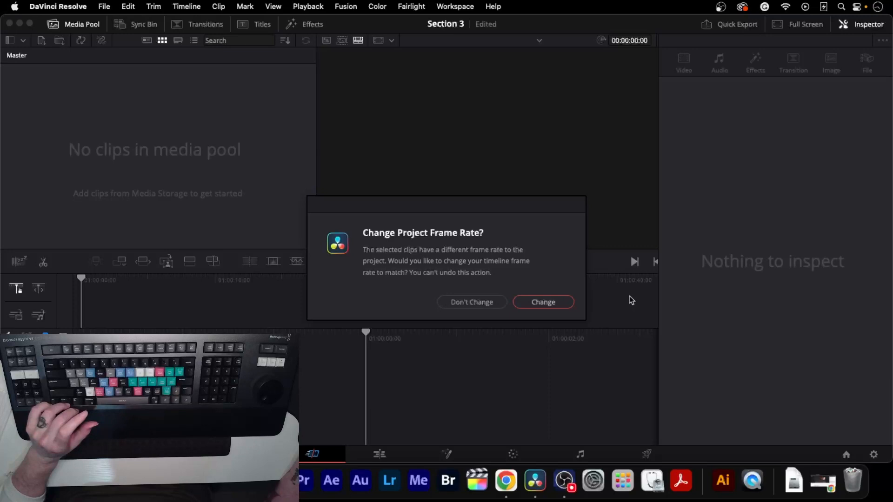
{"action": "left_click", "coordinate": [540, 305]}
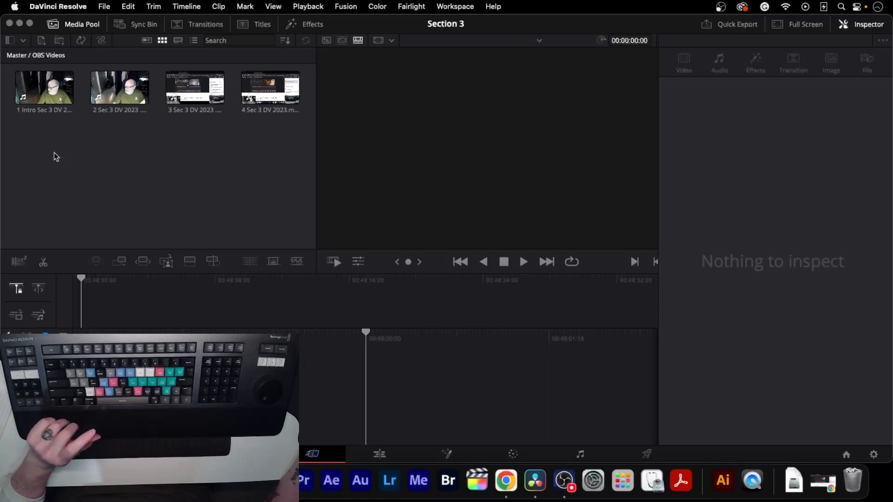
Place all four Sec 3 recordings on a new timeline in numbered order, start playback and hide the Inspector.
{"action": "left_click_drag", "start_coordinate": [51, 159], "coordinate": [270, 80]}
{"action": "left_click_drag", "start_coordinate": [195, 89], "coordinate": [222, 310]}
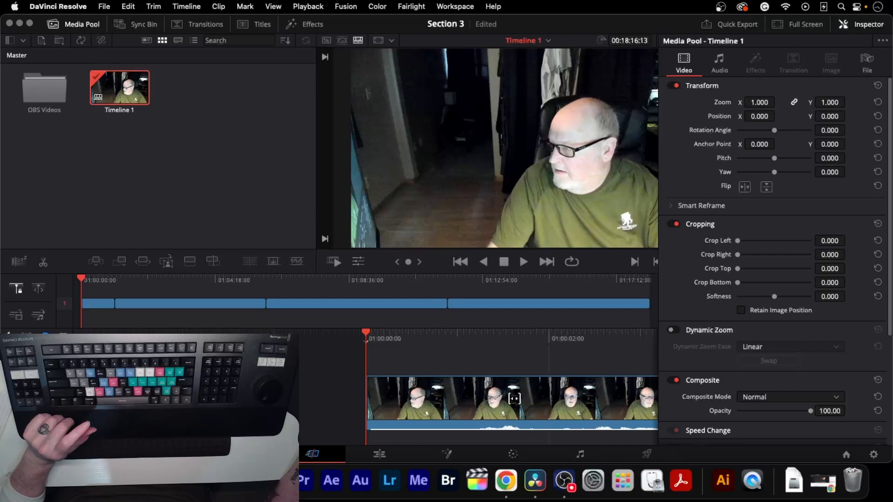
{"action": "left_click", "coordinate": [513, 399]}
{"action": "key", "text": "space"}
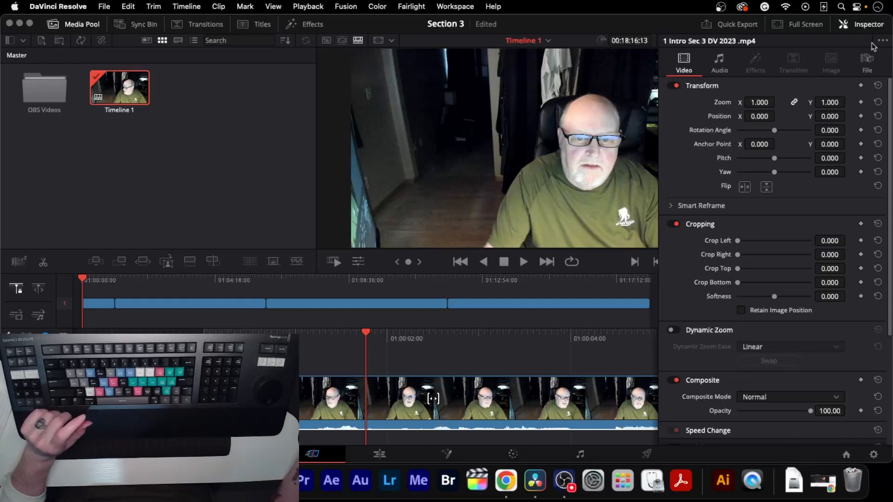
{"action": "left_click", "coordinate": [867, 24]}
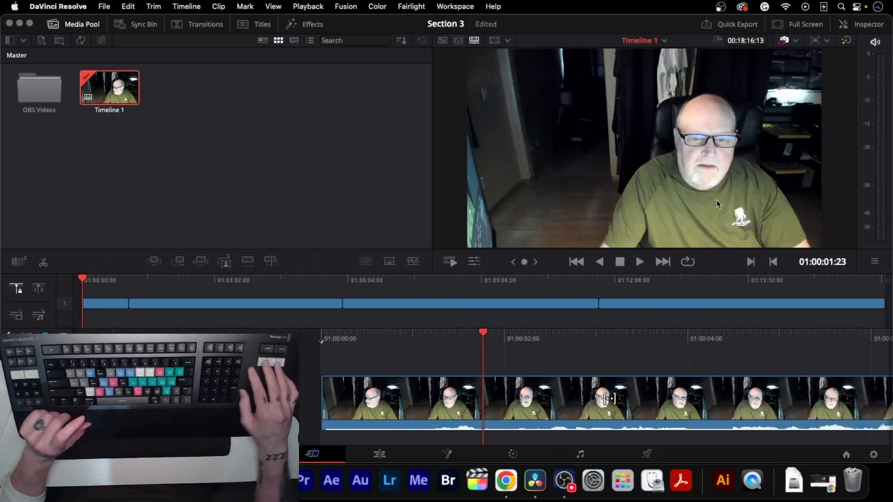
Play and shuttle through the first clip, leaving the playhead near its cut to the second clip, at about 01:01:00:25.
{"action": "key", "text": "space"}
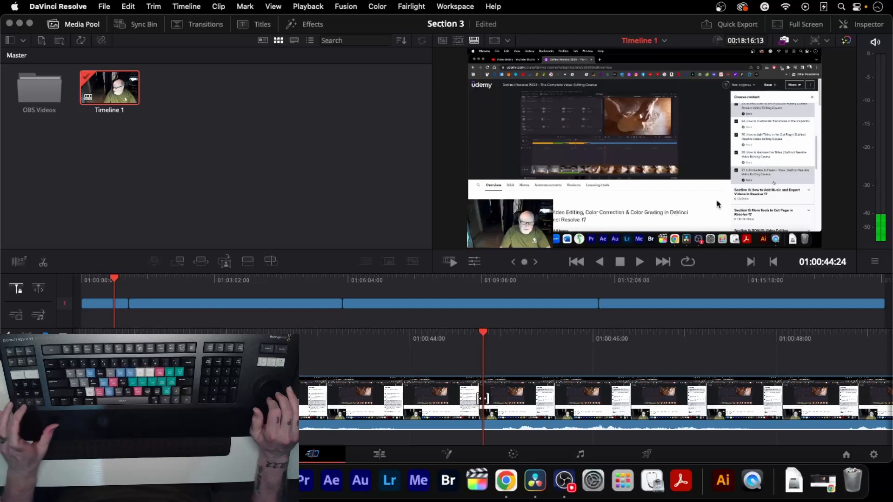
{"action": "key", "text": "l"}
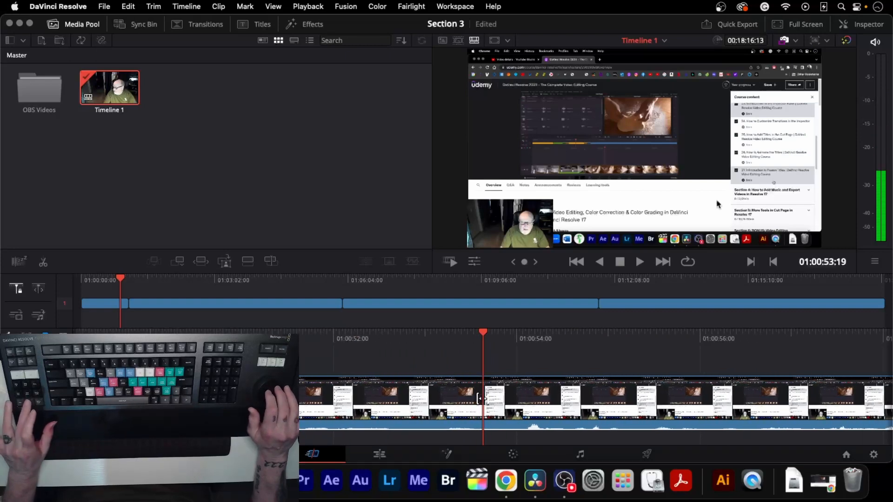
{"action": "scroll", "coordinate": [482, 398], "scroll_direction": "right", "scroll_amount": 8}
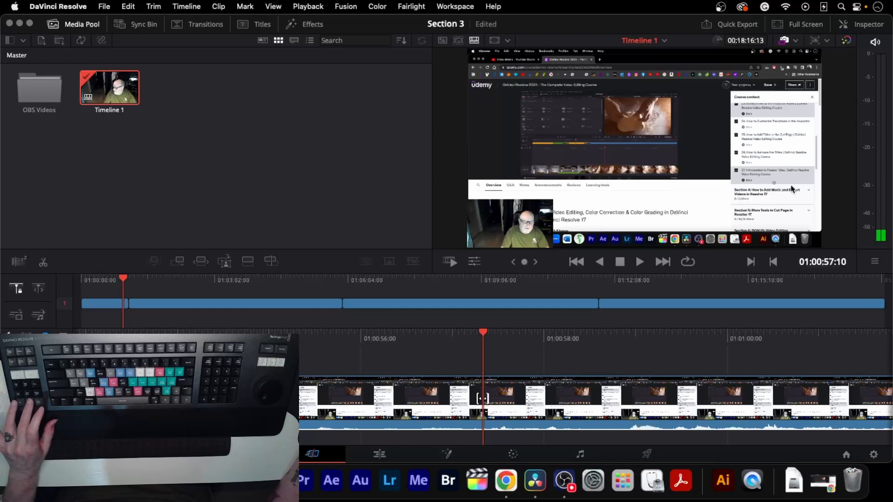
{"action": "scroll", "coordinate": [482, 398], "scroll_direction": "right", "scroll_amount": 2}
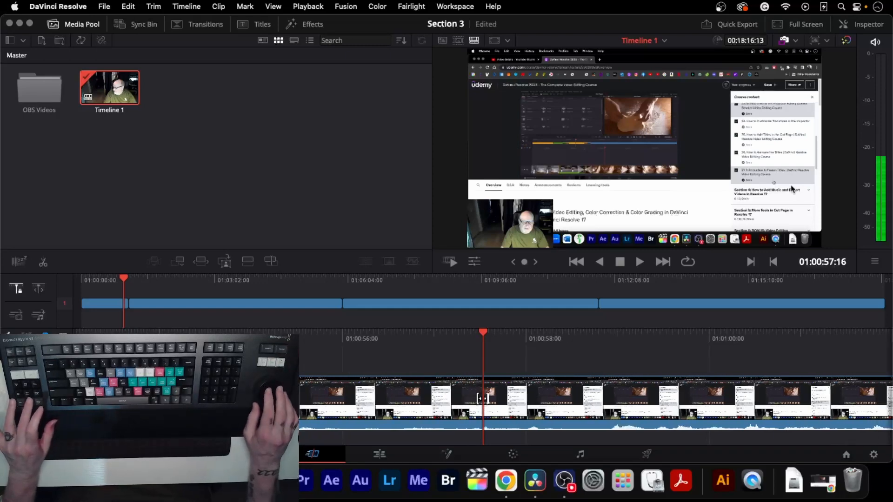
{"action": "scroll", "coordinate": [482, 399], "scroll_direction": "right", "scroll_amount": 10}
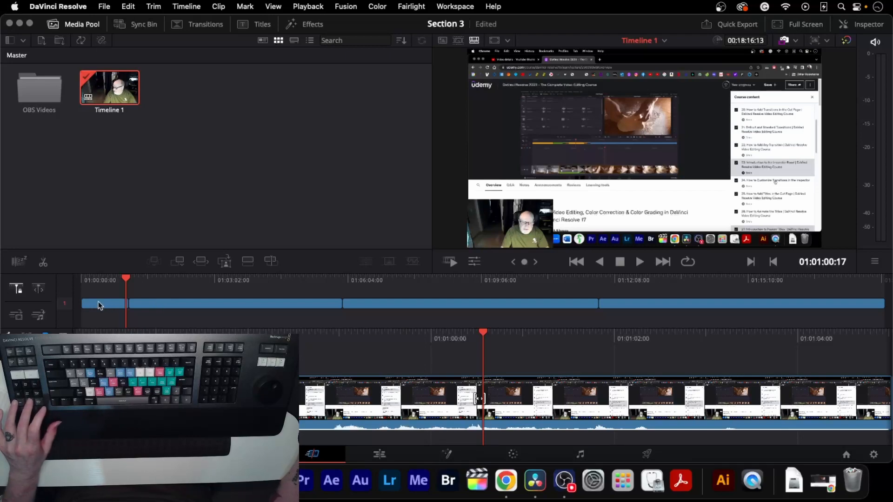
{"action": "key", "text": "Right"}
{"action": "key", "text": "Right"}
{"action": "key", "text": "Right"}
{"action": "key", "text": "Right"}
{"action": "key", "text": "Right"}
{"action": "key", "text": "Right"}
{"action": "key", "text": "Right"}
{"action": "key", "text": "Right"}
{"action": "key", "text": "Left"}
{"action": "key", "text": "Left"}
{"action": "key", "text": "Left"}
{"action": "key", "text": "Left"}
{"action": "key", "text": "Right"}
{"action": "key", "text": "Right"}
{"action": "key", "text": "Right"}
{"action": "key", "text": "Right"}
{"action": "key", "text": "Right"}
{"action": "key", "text": "Right"}
{"action": "key", "text": "Left"}
{"action": "key", "text": "Left"}
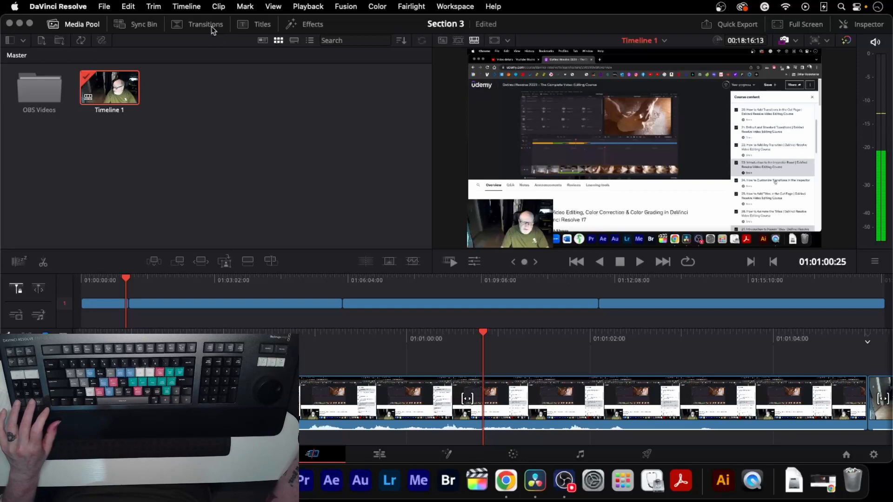
Apply a Cross Dissolve to the end of the first clip and another to the start of the second clip.
{"action": "left_click", "coordinate": [200, 24]}
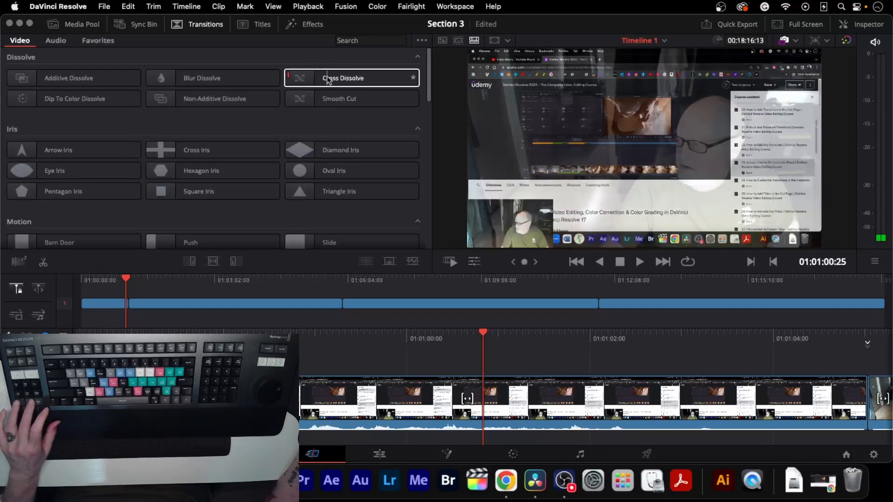
{"action": "left_click", "coordinate": [328, 80]}
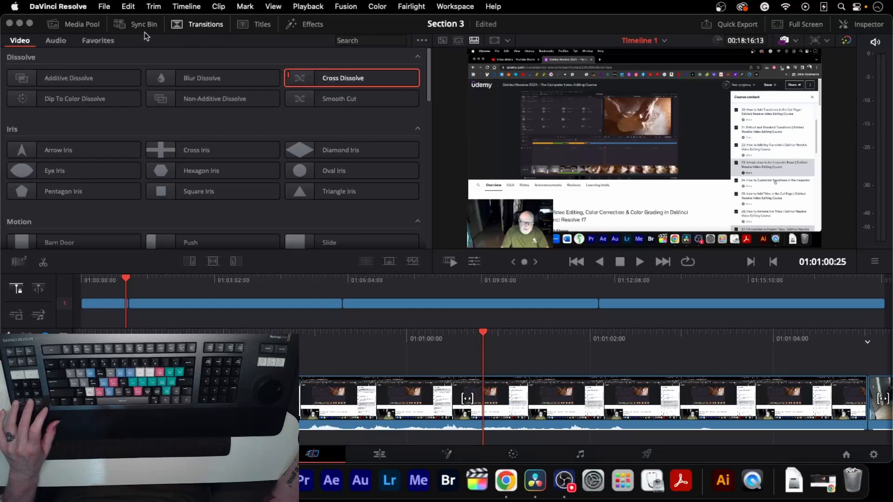
{"action": "left_click", "coordinate": [89, 25]}
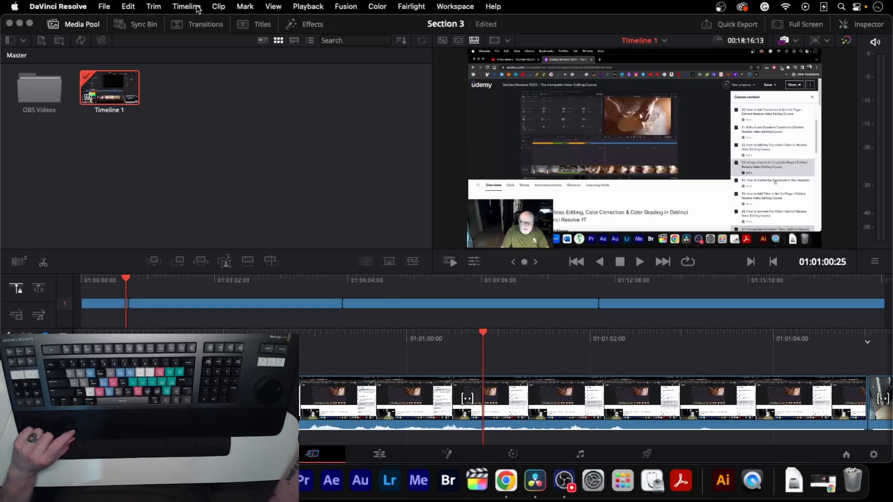
{"action": "left_click", "coordinate": [192, 26]}
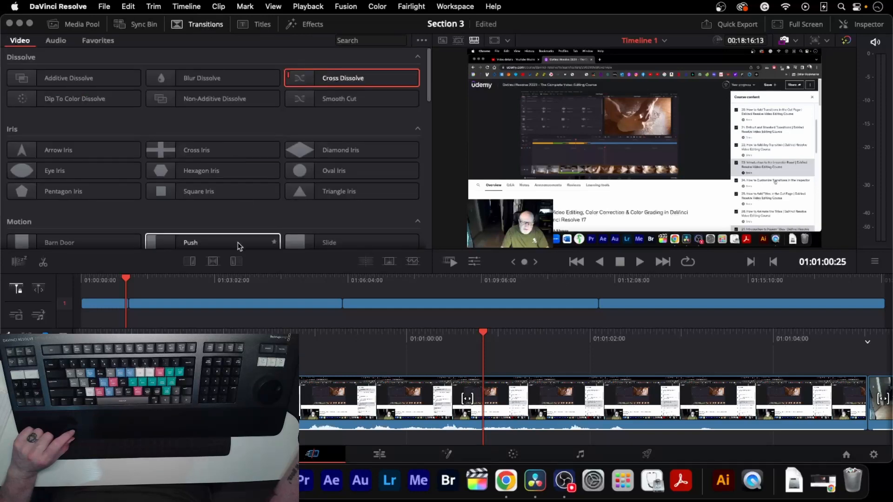
{"action": "left_click", "coordinate": [190, 262]}
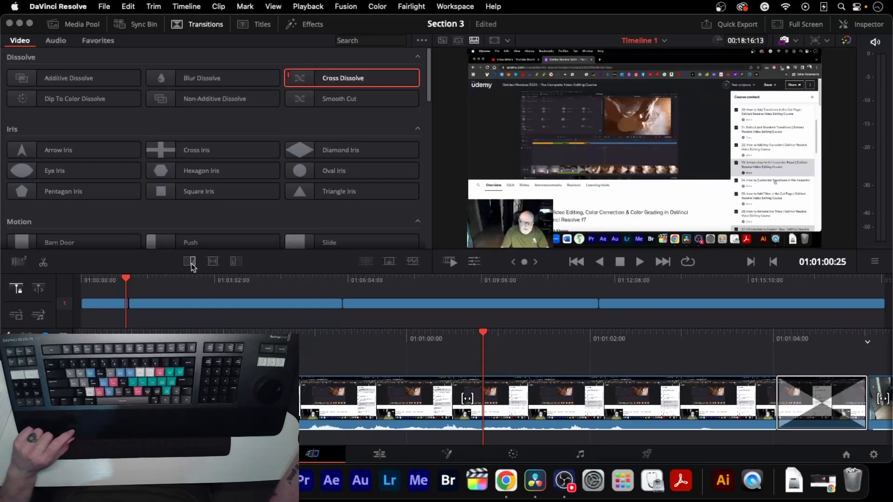
{"action": "key", "text": "space"}
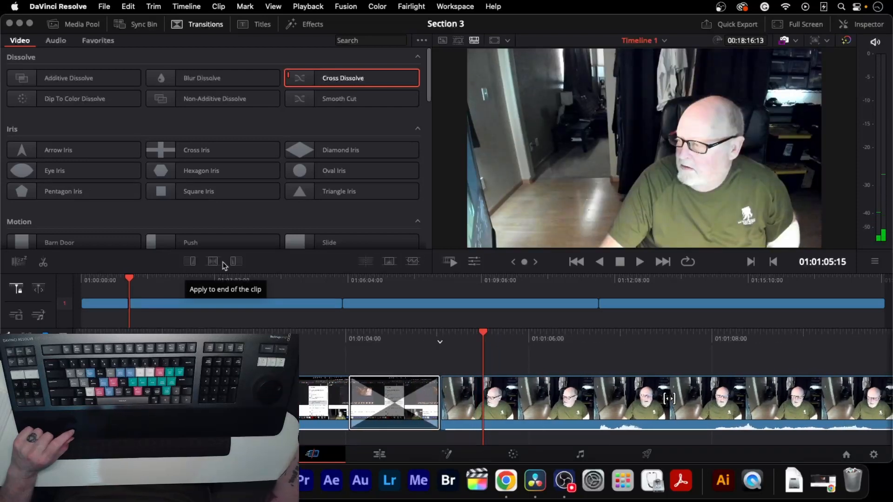
{"action": "left_click", "coordinate": [236, 262]}
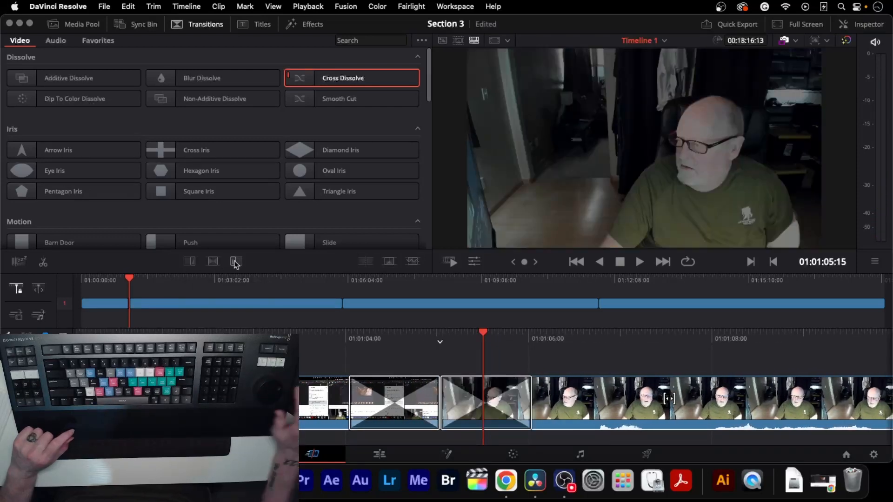
Review the two Cross Dissolves between the first and second clips by scrubbing back and forth across them.
{"action": "key", "text": "Left"}
{"action": "key", "text": "Left"}
{"action": "key", "text": "Left"}
{"action": "key", "text": "Left"}
{"action": "key", "text": "Left"}
{"action": "key", "text": "Left"}
{"action": "key", "text": "Left"}
{"action": "key", "text": "Left"}
{"action": "key", "text": "Left"}
{"action": "key", "text": "Left"}
{"action": "key", "text": "Left"}
{"action": "key", "text": "Left"}
{"action": "key", "text": "Left"}
{"action": "key", "text": "Left"}
{"action": "key", "text": "Left"}
{"action": "key", "text": "Left"}
{"action": "key", "text": "Left"}
{"action": "key", "text": "Left"}
{"action": "key", "text": "Left"}
{"action": "key", "text": "Left"}
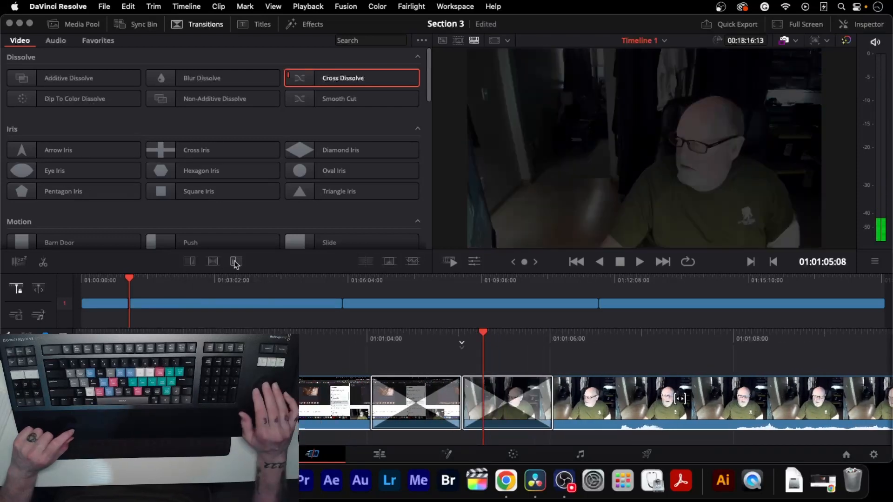
{"action": "key", "text": "Right"}
{"action": "key", "text": "Right"}
{"action": "key", "text": "Right"}
{"action": "key", "text": "Right"}
{"action": "key", "text": "Right"}
{"action": "key", "text": "Right"}
{"action": "key", "text": "Right"}
{"action": "key", "text": "Right"}
{"action": "key", "text": "Right"}
{"action": "key", "text": "Right"}
{"action": "key", "text": "Right"}
{"action": "key", "text": "Right"}
{"action": "key", "text": "Right"}
{"action": "key", "text": "Right"}
{"action": "key", "text": "Right"}
{"action": "key", "text": "Right"}
{"action": "key", "text": "Right"}
{"action": "key", "text": "Right"}
{"action": "key", "text": "Right"}
{"action": "key", "text": "Right"}
{"action": "key", "text": "Right"}
{"action": "key", "text": "Right"}
{"action": "key", "text": "Right"}
{"action": "key", "text": "Right"}
{"action": "key", "text": "Right"}
{"action": "key", "text": "Right"}
{"action": "key", "text": "Right"}
{"action": "key", "text": "Right"}
{"action": "key", "text": "Right"}
{"action": "key", "text": "Right"}
{"action": "key", "text": "Right"}
{"action": "key", "text": "Right"}
{"action": "key", "text": "Right"}
{"action": "key", "text": "Right"}
{"action": "key", "text": "Right"}
{"action": "key", "text": "Right"}
{"action": "key", "text": "Right"}
{"action": "key", "text": "Right"}
{"action": "key", "text": "Right"}
{"action": "key", "text": "Right"}
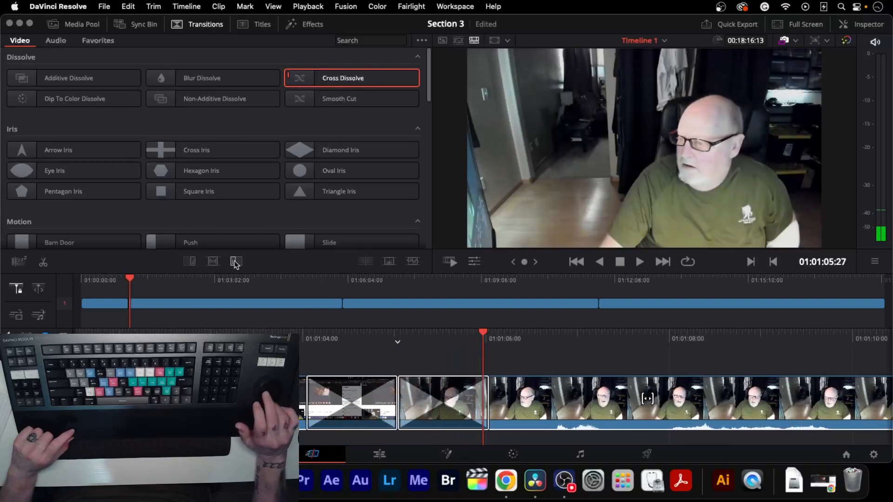
{"action": "key", "text": "Right"}
{"action": "key", "text": "Right"}
{"action": "key", "text": "Right"}
{"action": "key", "text": "Right"}
{"action": "key", "text": "Right"}
{"action": "key", "text": "Right"}
{"action": "key", "text": "Right"}
{"action": "key", "text": "Right"}
{"action": "key", "text": "Right"}
{"action": "key", "text": "Right"}
{"action": "key", "text": "Right"}
{"action": "key", "text": "Right"}
{"action": "key", "text": "Right"}
{"action": "key", "text": "Right"}
{"action": "key", "text": "Right"}
{"action": "key", "text": "Right"}
{"action": "key", "text": "Right"}
{"action": "key", "text": "Right"}
{"action": "key", "text": "Right"}
{"action": "key", "text": "Right"}
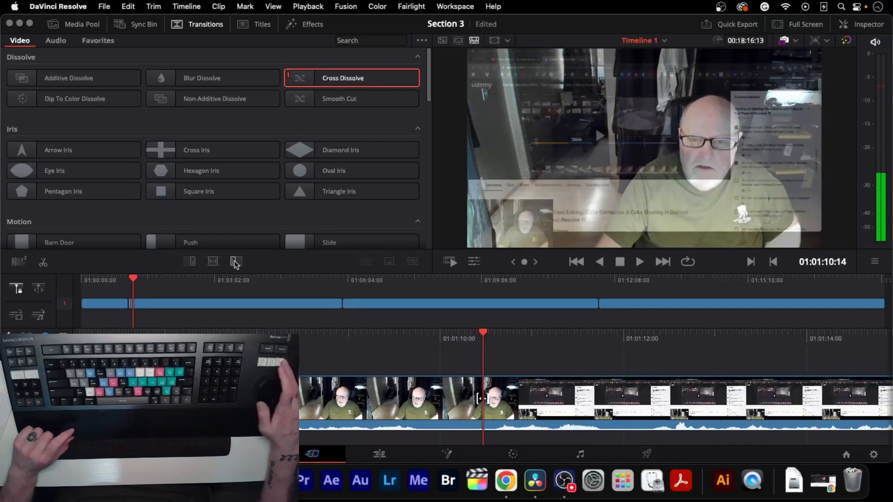
Fast-forward through the second clip and move the playhead near its cut to the third clip, at about 01:05:54:12.
{"action": "key", "text": "l"}
{"action": "key", "text": "l"}
{"action": "key", "text": "l"}
{"action": "key", "text": "l"}
{"action": "key", "text": "l"}
{"action": "key", "text": "l"}
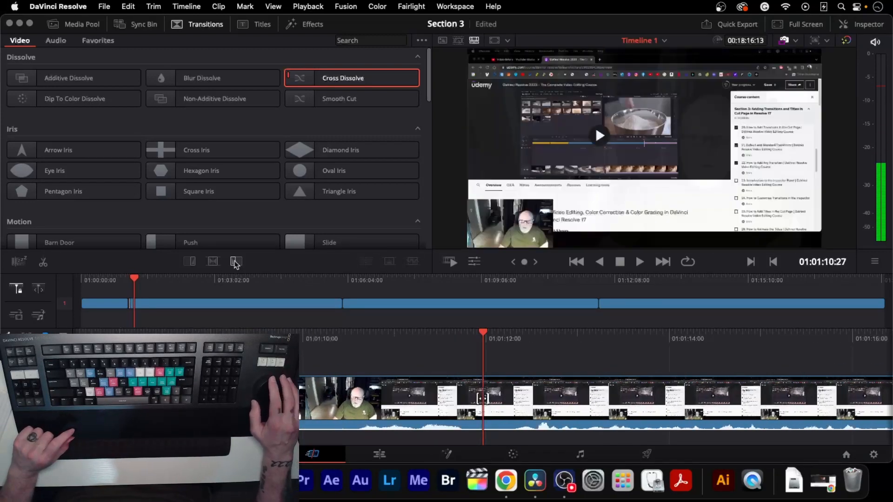
{"action": "key", "text": "l"}
{"action": "key", "text": "l"}
{"action": "key", "text": "l"}
{"action": "key", "text": "l"}
{"action": "key", "text": "l"}
{"action": "key", "text": "l"}
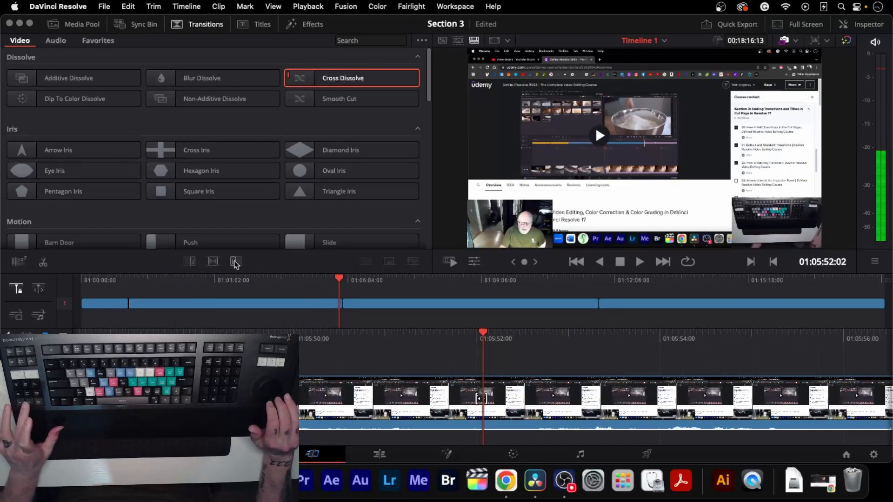
{"action": "key", "text": "Right"}
{"action": "key", "text": "Right"}
{"action": "key", "text": "Right"}
{"action": "key", "text": "Right"}
{"action": "key", "text": "Right"}
{"action": "key", "text": "Right"}
{"action": "key", "text": "Right"}
{"action": "key", "text": "Right"}
{"action": "key", "text": "Right"}
{"action": "key", "text": "Right"}
{"action": "key", "text": "Right"}
{"action": "key", "text": "Right"}
{"action": "key", "text": "Right"}
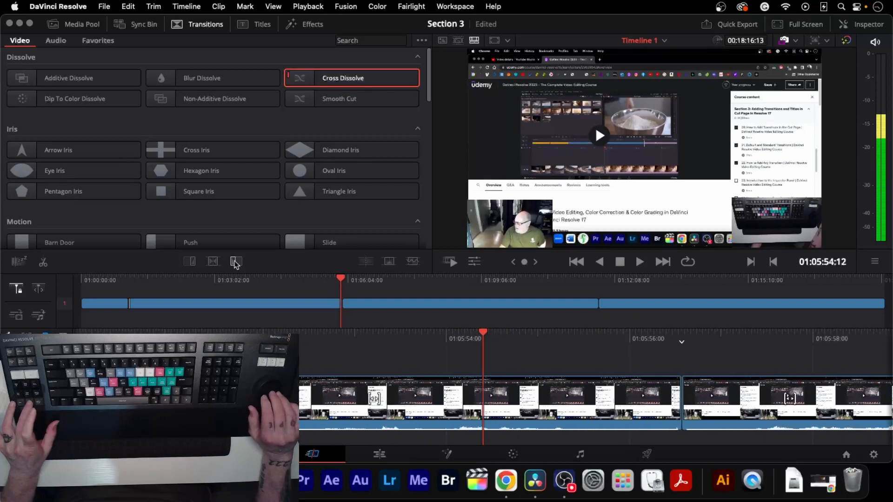
Step the playhead back and forth by frames to just before the cut between the second and third clips, at about 01:05:56:07.
{"action": "key", "text": "Left"}
{"action": "key", "text": "Left"}
{"action": "key", "text": "Left"}
{"action": "key", "text": "Left"}
{"action": "key", "text": "Left"}
{"action": "key", "text": "Left"}
{"action": "key", "text": "Right"}
{"action": "key", "text": "Right"}
{"action": "key", "text": "Right"}
{"action": "key", "text": "Right"}
{"action": "key", "text": "Right"}
{"action": "key", "text": "Right"}
{"action": "key", "text": "Right"}
{"action": "key", "text": "Right"}
{"action": "key", "text": "Right"}
{"action": "key", "text": "Right"}
{"action": "key", "text": "Right"}
{"action": "key", "text": "Right"}
{"action": "key", "text": "Right"}
{"action": "key", "text": "Right"}
{"action": "key", "text": "Right"}
{"action": "key", "text": "Right"}
{"action": "key", "text": "Right"}
{"action": "key", "text": "Right"}
{"action": "key", "text": "Right"}
{"action": "key", "text": "Right"}
{"action": "key", "text": "Right"}
{"action": "key", "text": "Right"}
{"action": "key", "text": "Right"}
{"action": "key", "text": "Right"}
{"action": "key", "text": "Right"}
{"action": "key", "text": "Right"}
{"action": "key", "text": "Right"}
{"action": "key", "text": "Right"}
{"action": "key", "text": "Right"}
{"action": "key", "text": "Right"}
{"action": "key", "text": "Right"}
{"action": "key", "text": "Right"}
{"action": "key", "text": "Right"}
{"action": "key", "text": "Right"}
{"action": "key", "text": "Right"}
{"action": "key", "text": "Right"}
{"action": "key", "text": "Right"}
{"action": "key", "text": "Right"}
{"action": "key", "text": "Right"}
{"action": "key", "text": "Right"}
{"action": "key", "text": "Left"}
{"action": "key", "text": "Left"}
{"action": "key", "text": "Left"}
{"action": "key", "text": "Left"}
{"action": "key", "text": "Left"}
{"action": "key", "text": "Left"}
{"action": "key", "text": "Left"}
{"action": "key", "text": "Left"}
{"action": "key", "text": "Left"}
{"action": "key", "text": "Left"}
{"action": "key", "text": "Left"}
{"action": "key", "text": "Left"}
{"action": "key", "text": "Left"}
{"action": "key", "text": "Left"}
{"action": "key", "text": "Left"}
{"action": "key", "text": "Left"}
{"action": "key", "text": "Left"}
{"action": "key", "text": "Left"}
{"action": "key", "text": "Left"}
{"action": "key", "text": "Left"}
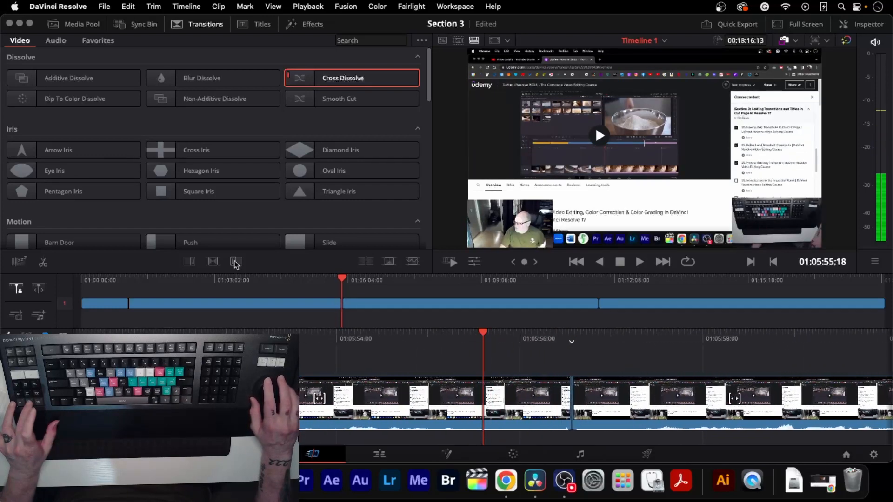
{"action": "key", "text": "Right"}
{"action": "key", "text": "Right"}
{"action": "key", "text": "Right"}
{"action": "key", "text": "Right"}
{"action": "key", "text": "Right"}
{"action": "key", "text": "Right"}
{"action": "key", "text": "Right"}
{"action": "key", "text": "Right"}
{"action": "key", "text": "Right"}
{"action": "key", "text": "Right"}
{"action": "key", "text": "Right"}
{"action": "key", "text": "Right"}
{"action": "key", "text": "Right"}
{"action": "key", "text": "Right"}
{"action": "key", "text": "Right"}
{"action": "key", "text": "Right"}
{"action": "key", "text": "Right"}
{"action": "key", "text": "Right"}
{"action": "key", "text": "Right"}
{"action": "key", "text": "Right"}
Apply a Cross Dissolve to the end of the second clip and another to the start of the third clip.
{"action": "key", "text": "super+t"}
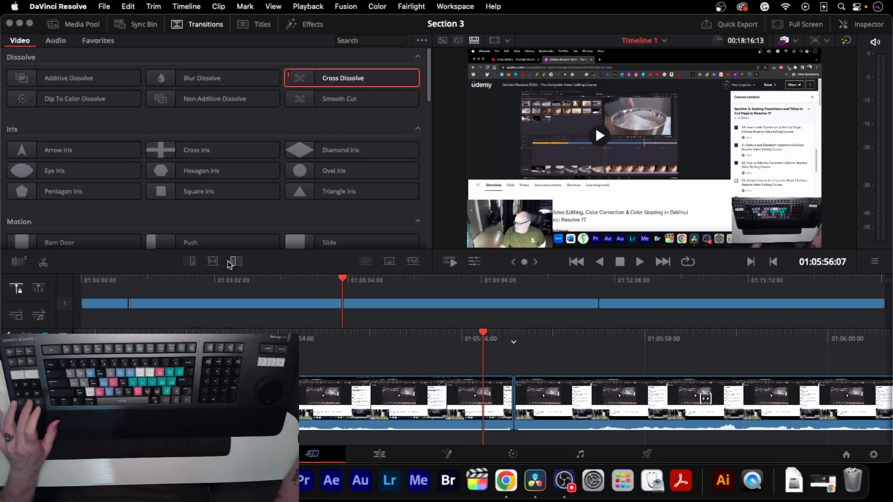
{"action": "left_click", "coordinate": [190, 263]}
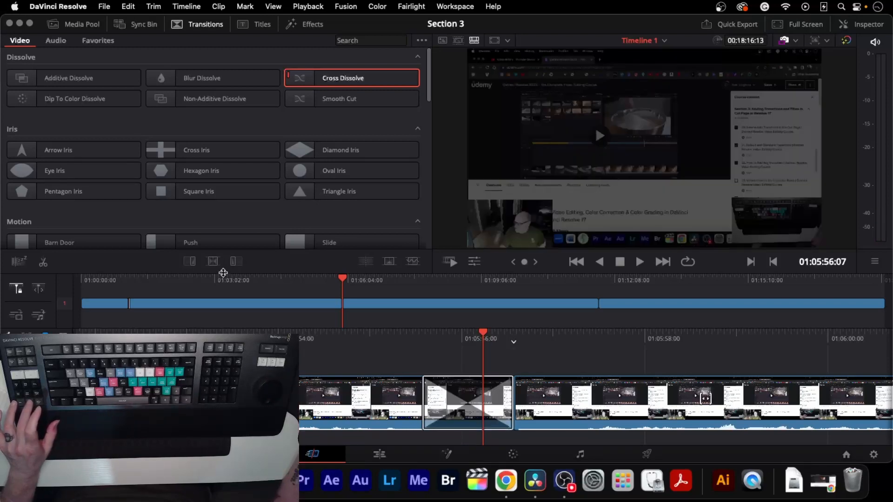
{"action": "key", "text": "space"}
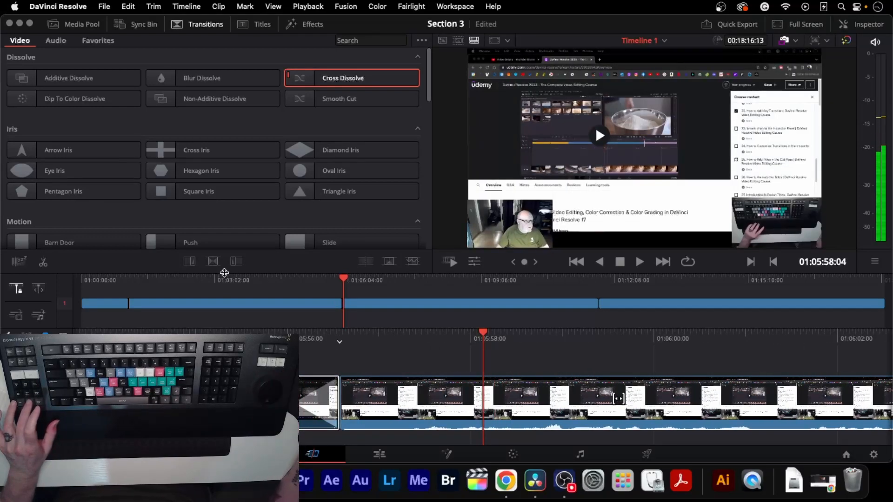
{"action": "left_click", "coordinate": [236, 264]}
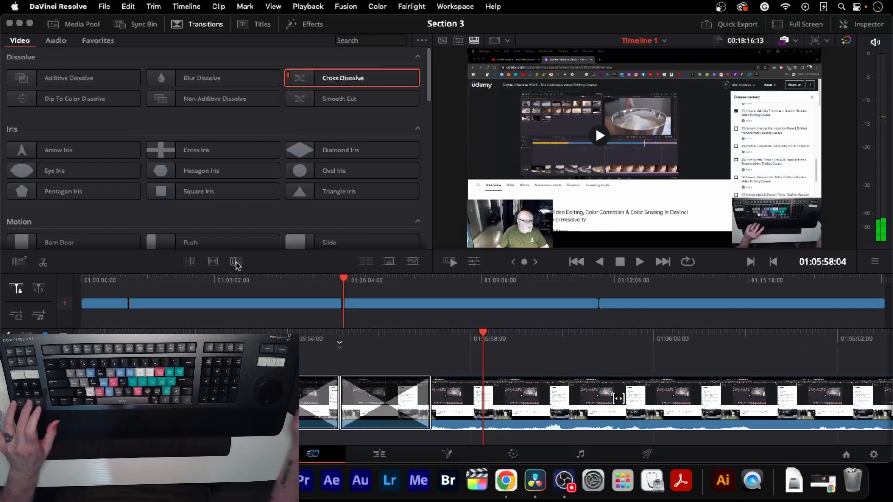
Review the two Cross Dissolves between the second and third clips by scrubbing back and forth across them.
{"action": "key", "text": "Left"}
{"action": "key", "text": "Left"}
{"action": "key", "text": "Left"}
{"action": "key", "text": "Left"}
{"action": "key", "text": "Left"}
{"action": "key", "text": "Left"}
{"action": "key", "text": "Left"}
{"action": "key", "text": "Left"}
{"action": "key", "text": "Left"}
{"action": "key", "text": "Left"}
{"action": "key", "text": "Right"}
{"action": "key", "text": "Right"}
{"action": "key", "text": "Right"}
{"action": "key", "text": "Right"}
{"action": "key", "text": "Right"}
{"action": "key", "text": "Right"}
{"action": "key", "text": "Right"}
{"action": "key", "text": "Right"}
{"action": "key", "text": "Right"}
{"action": "key", "text": "Right"}
{"action": "key", "text": "Left"}
{"action": "key", "text": "Left"}
{"action": "key", "text": "Left"}
{"action": "key", "text": "Left"}
{"action": "key", "text": "Left"}
{"action": "key", "text": "Left"}
{"action": "key", "text": "Left"}
{"action": "key", "text": "Left"}
{"action": "key", "text": "Left"}
{"action": "key", "text": "Left"}
{"action": "key", "text": "Left"}
{"action": "key", "text": "Left"}
{"action": "key", "text": "Left"}
{"action": "key", "text": "Left"}
{"action": "key", "text": "Left"}
{"action": "key", "text": "Left"}
{"action": "key", "text": "Left"}
{"action": "key", "text": "Left"}
{"action": "key", "text": "Left"}
{"action": "key", "text": "Left"}
{"action": "key", "text": "Left"}
{"action": "key", "text": "Left"}
{"action": "key", "text": "Left"}
{"action": "key", "text": "Left"}
{"action": "key", "text": "Left"}
{"action": "key", "text": "Left"}
{"action": "key", "text": "Left"}
{"action": "key", "text": "Left"}
{"action": "key", "text": "Left"}
{"action": "key", "text": "Left"}
{"action": "key", "text": "Right"}
{"action": "key", "text": "Right"}
{"action": "key", "text": "Right"}
{"action": "key", "text": "Right"}
{"action": "key", "text": "Right"}
{"action": "key", "text": "Right"}
{"action": "key", "text": "Right"}
{"action": "key", "text": "Right"}
{"action": "key", "text": "Right"}
{"action": "key", "text": "Right"}
{"action": "key", "text": "Right"}
{"action": "key", "text": "Right"}
{"action": "key", "text": "Right"}
{"action": "key", "text": "Right"}
{"action": "key", "text": "Right"}
{"action": "key", "text": "Right"}
{"action": "key", "text": "Right"}
{"action": "key", "text": "Right"}
{"action": "key", "text": "Right"}
{"action": "key", "text": "Right"}
{"action": "key", "text": "Left"}
{"action": "key", "text": "Left"}
{"action": "key", "text": "Left"}
{"action": "key", "text": "Left"}
{"action": "key", "text": "Left"}
{"action": "key", "text": "Left"}
{"action": "key", "text": "Left"}
{"action": "key", "text": "Left"}
{"action": "key", "text": "Left"}
{"action": "key", "text": "Left"}
{"action": "key", "text": "Left"}
{"action": "key", "text": "Left"}
{"action": "key", "text": "Left"}
{"action": "key", "text": "Left"}
{"action": "key", "text": "Left"}
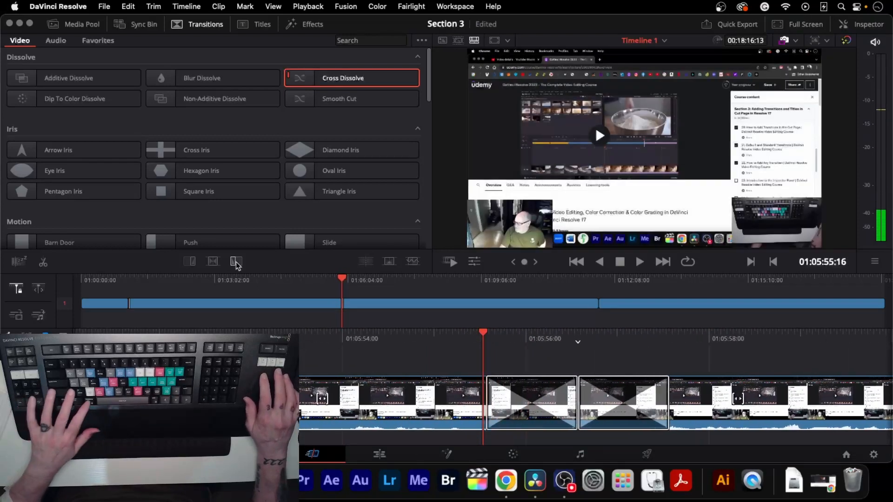
Undo the two Cross Dissolves applied at the cut between the second and third clips.
{"action": "key", "text": "super+z"}
{"action": "key", "text": "Right"}
{"action": "key", "text": "super+z"}
Examine the plain cut between the second and third clips by scrubbing back and forth around it.
{"action": "key", "text": "Right"}
{"action": "key", "text": "Right"}
{"action": "key", "text": "Right"}
{"action": "key", "text": "Right"}
{"action": "key", "text": "Right"}
{"action": "key", "text": "Right"}
{"action": "key", "text": "Right"}
{"action": "key", "text": "Right"}
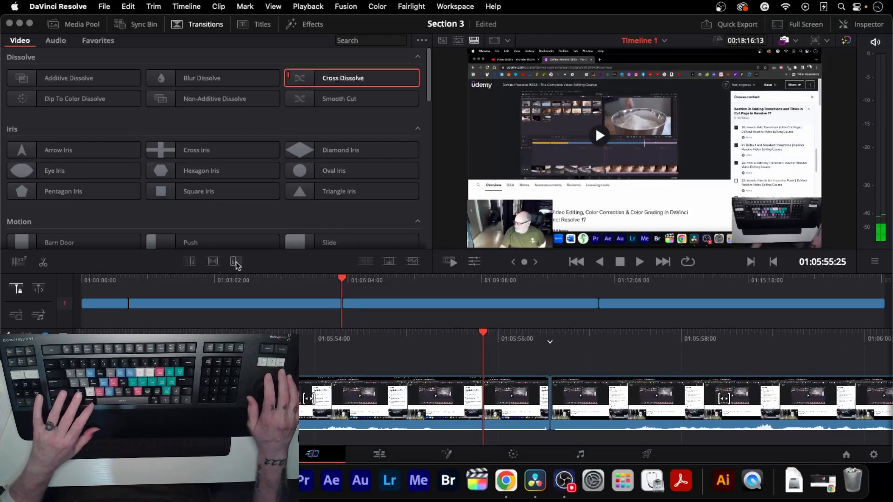
{"action": "key", "text": "Right"}
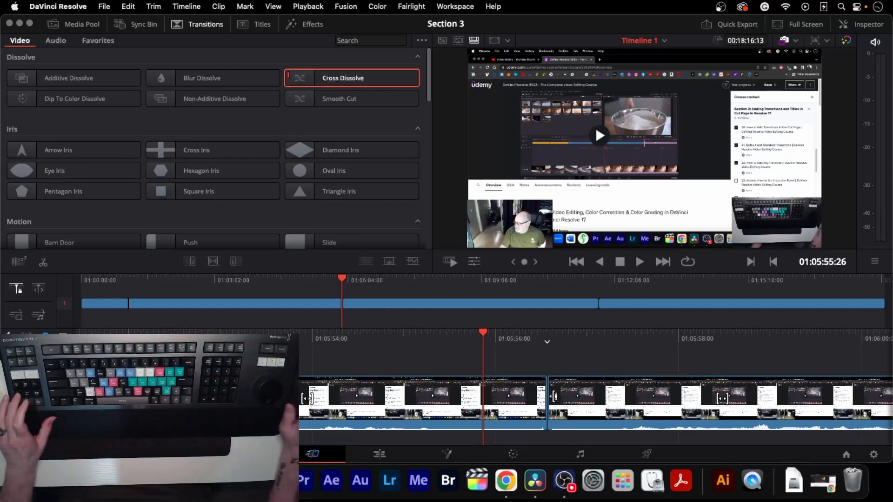
{"action": "key", "text": "Right"}
{"action": "key", "text": "Right"}
{"action": "key", "text": "Right"}
{"action": "key", "text": "Right"}
{"action": "key", "text": "Right"}
{"action": "key", "text": "Right"}
{"action": "key", "text": "Right"}
{"action": "key", "text": "Right"}
{"action": "key", "text": "Right"}
{"action": "key", "text": "Right"}
{"action": "key", "text": "Right"}
{"action": "key", "text": "Right"}
{"action": "key", "text": "Right"}
{"action": "key", "text": "Right"}
{"action": "key", "text": "Right"}
{"action": "key", "text": "Right"}
{"action": "key", "text": "Right"}
{"action": "key", "text": "Right"}
{"action": "key", "text": "Right"}
{"action": "key", "text": "Right"}
{"action": "key", "text": "Right"}
{"action": "key", "text": "Right"}
{"action": "key", "text": "Right"}
{"action": "key", "text": "Right"}
{"action": "key", "text": "Right"}
{"action": "key", "text": "Right"}
{"action": "key", "text": "Right"}
{"action": "key", "text": "Right"}
{"action": "key", "text": "Left"}
{"action": "key", "text": "Left"}
{"action": "key", "text": "Left"}
{"action": "key", "text": "Left"}
{"action": "key", "text": "Left"}
{"action": "key", "text": "Left"}
{"action": "key", "text": "Left"}
{"action": "key", "text": "Left"}
{"action": "key", "text": "Left"}
{"action": "key", "text": "Left"}
{"action": "key", "text": "Left"}
{"action": "key", "text": "Left"}
{"action": "key", "text": "Left"}
{"action": "key", "text": "Left"}
{"action": "key", "text": "Left"}
{"action": "key", "text": "Left"}
{"action": "key", "text": "Left"}
{"action": "key", "text": "Left"}
{"action": "key", "text": "Left"}
{"action": "key", "text": "Left"}
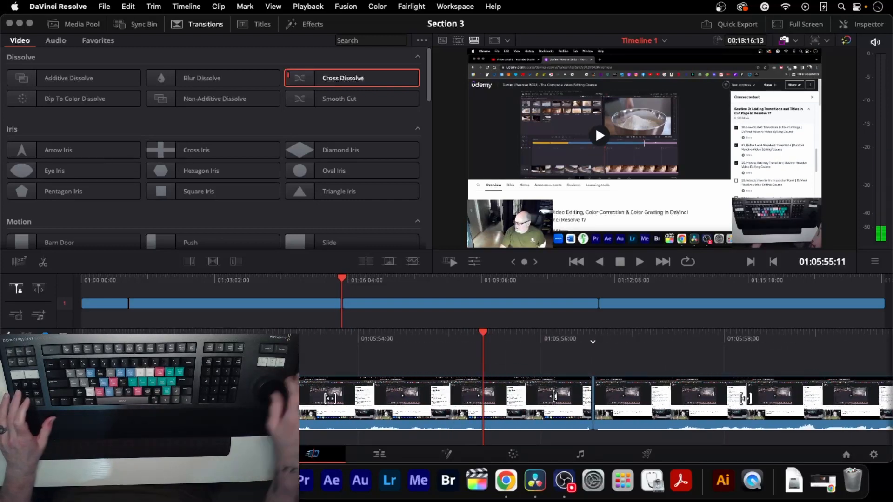
Compare the frames just before and after the undissolved cut between the second and third clips by moving the playhead across it repeatedly.
{"action": "key", "text": "Left"}
{"action": "key", "text": "Left"}
{"action": "key", "text": "Left"}
{"action": "key", "text": "Left"}
{"action": "key", "text": "Left"}
{"action": "key", "text": "Left"}
{"action": "key", "text": "Left"}
{"action": "key", "text": "Left"}
{"action": "key", "text": "Left"}
{"action": "key", "text": "Left"}
{"action": "key", "text": "Left"}
{"action": "key", "text": "Left"}
{"action": "key", "text": "Left"}
{"action": "key", "text": "Left"}
{"action": "key", "text": "Left"}
{"action": "key", "text": "Left"}
{"action": "key", "text": "Left"}
{"action": "key", "text": "Left"}
{"action": "key", "text": "Left"}
{"action": "key", "text": "Left"}
{"action": "key", "text": "Right"}
{"action": "key", "text": "Right"}
{"action": "key", "text": "Right"}
{"action": "key", "text": "Right"}
{"action": "key", "text": "Right"}
{"action": "key", "text": "Right"}
{"action": "key", "text": "Right"}
{"action": "key", "text": "Right"}
{"action": "key", "text": "Right"}
{"action": "key", "text": "Right"}
{"action": "key", "text": "Right"}
{"action": "key", "text": "Right"}
{"action": "key", "text": "Right"}
{"action": "key", "text": "Right"}
{"action": "key", "text": "Right"}
{"action": "key", "text": "Right"}
{"action": "key", "text": "Right"}
{"action": "key", "text": "Right"}
{"action": "key", "text": "Right"}
{"action": "key", "text": "Right"}
{"action": "key", "text": "Right"}
{"action": "key", "text": "Right"}
{"action": "key", "text": "Right"}
{"action": "key", "text": "Right"}
{"action": "key", "text": "Right"}
{"action": "key", "text": "Right"}
{"action": "key", "text": "Right"}
{"action": "key", "text": "Right"}
{"action": "key", "text": "Right"}
{"action": "key", "text": "Right"}
{"action": "key", "text": "Right"}
{"action": "key", "text": "Right"}
{"action": "key", "text": "Right"}
{"action": "key", "text": "Right"}
{"action": "key", "text": "Right"}
{"action": "key", "text": "Right"}
{"action": "key", "text": "Right"}
{"action": "key", "text": "Right"}
{"action": "key", "text": "Right"}
{"action": "key", "text": "Right"}
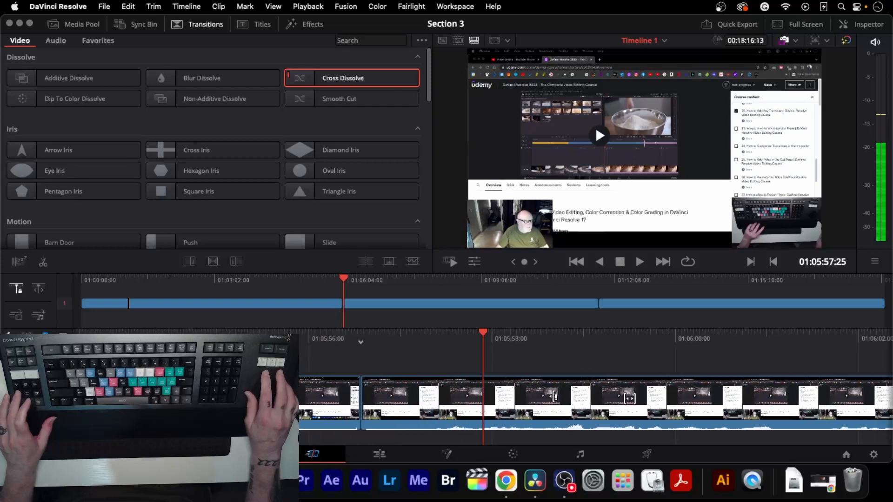
{"action": "key", "text": "Left"}
{"action": "key", "text": "Left"}
{"action": "key", "text": "Left"}
{"action": "key", "text": "Left"}
{"action": "key", "text": "Left"}
{"action": "key", "text": "Left"}
{"action": "key", "text": "Left"}
{"action": "key", "text": "Left"}
{"action": "key", "text": "Left"}
{"action": "key", "text": "Left"}
{"action": "key", "text": "Left"}
{"action": "key", "text": "Left"}
{"action": "key", "text": "Left"}
{"action": "key", "text": "Left"}
{"action": "key", "text": "Left"}
{"action": "key", "text": "Left"}
{"action": "key", "text": "Left"}
{"action": "key", "text": "Left"}
{"action": "key", "text": "Left"}
{"action": "key", "text": "Left"}
{"action": "key", "text": "Left"}
{"action": "key", "text": "Left"}
{"action": "key", "text": "Left"}
{"action": "key", "text": "Left"}
{"action": "key", "text": "Left"}
{"action": "key", "text": "Left"}
{"action": "key", "text": "Left"}
{"action": "key", "text": "Left"}
{"action": "key", "text": "Left"}
{"action": "key", "text": "Left"}
{"action": "key", "text": "Left"}
{"action": "key", "text": "Left"}
{"action": "key", "text": "Left"}
{"action": "key", "text": "Left"}
{"action": "key", "text": "Left"}
{"action": "key", "text": "Left"}
{"action": "key", "text": "Left"}
{"action": "key", "text": "Left"}
{"action": "key", "text": "Left"}
{"action": "key", "text": "Left"}
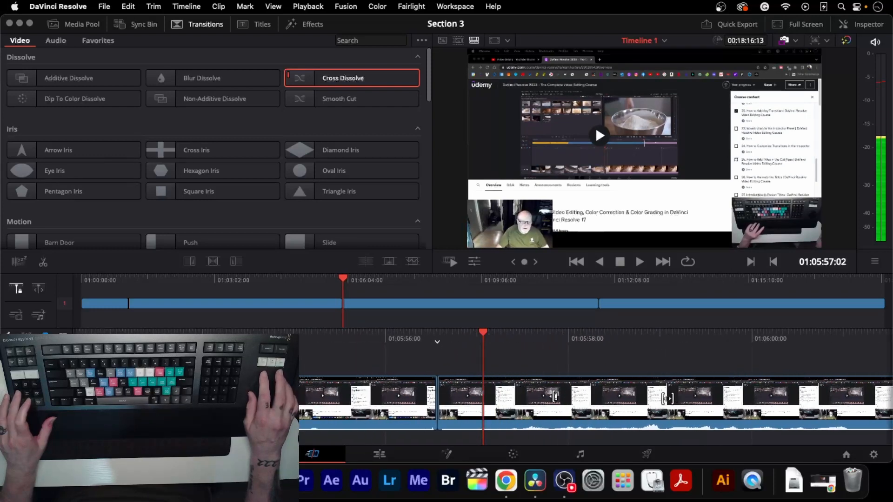
{"action": "key", "text": "Right"}
{"action": "key", "text": "Right"}
{"action": "key", "text": "Right"}
{"action": "key", "text": "Right"}
{"action": "key", "text": "Right"}
{"action": "key", "text": "Right"}
{"action": "key", "text": "Right"}
{"action": "key", "text": "Right"}
{"action": "key", "text": "Right"}
{"action": "key", "text": "Right"}
{"action": "key", "text": "Right"}
{"action": "key", "text": "Right"}
{"action": "key", "text": "Right"}
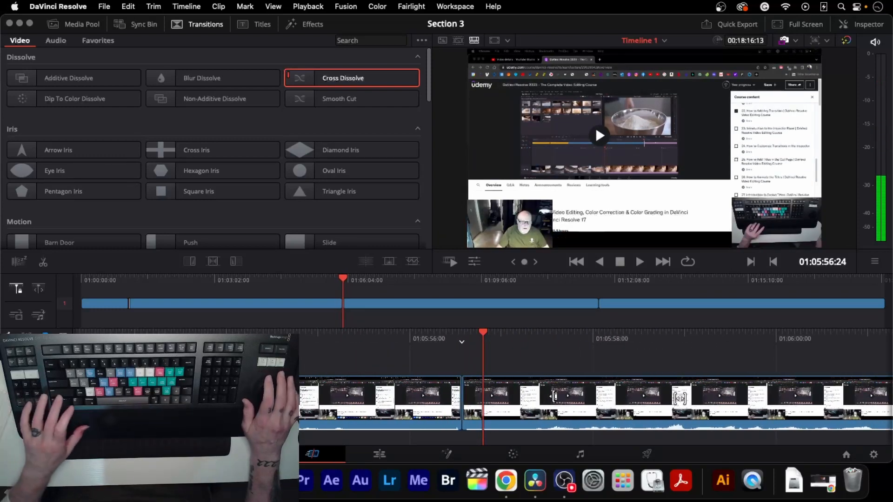
Restore the two Cross Dissolves at the cut between the second and third clips.
{"action": "key", "text": "super+z"}
{"action": "key", "text": "super+z"}
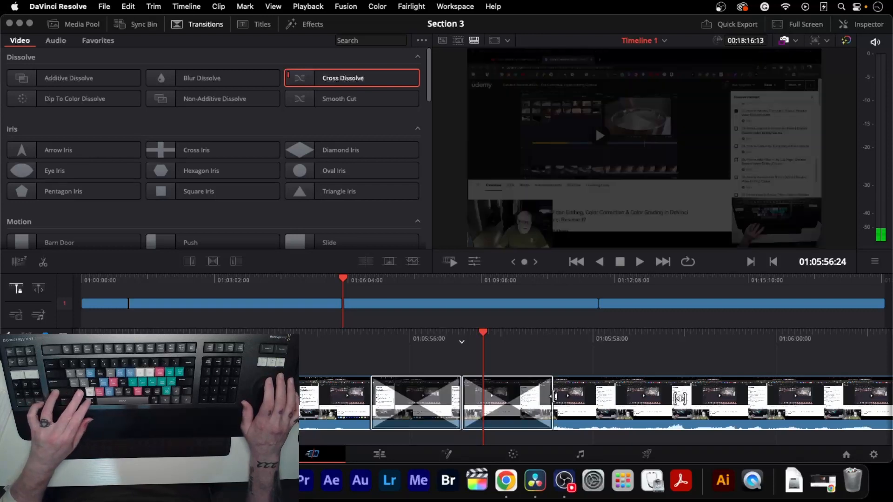
Move the playhead through the third clip to shortly before its cut with the fourth clip.
{"action": "key", "text": "shift+Right"}
{"action": "key", "text": "shift+Right"}
{"action": "key", "text": "shift+Right"}
{"action": "key", "text": "shift+Right"}
{"action": "key", "text": "shift+Right"}
{"action": "key", "text": "shift+Right"}
{"action": "key", "text": "shift+Right"}
{"action": "key", "text": "shift+Right"}
{"action": "key", "text": "shift+Right"}
{"action": "key", "text": "shift+Right"}
{"action": "key", "text": "shift+Right"}
{"action": "key", "text": "shift+Right"}
{"action": "key", "text": "shift+Right"}
{"action": "key", "text": "shift+Right"}
{"action": "key", "text": "shift+Right"}
{"action": "key", "text": "shift+Right"}
{"action": "key", "text": "shift+Right"}
{"action": "key", "text": "shift+Right"}
{"action": "key", "text": "shift+Right"}
{"action": "key", "text": "shift+Right"}
{"action": "key", "text": "shift+Right"}
{"action": "key", "text": "shift+Right"}
{"action": "key", "text": "shift+Right"}
{"action": "key", "text": "shift+Right"}
{"action": "key", "text": "shift+Right"}
{"action": "key", "text": "shift+Right"}
{"action": "key", "text": "shift+Right"}
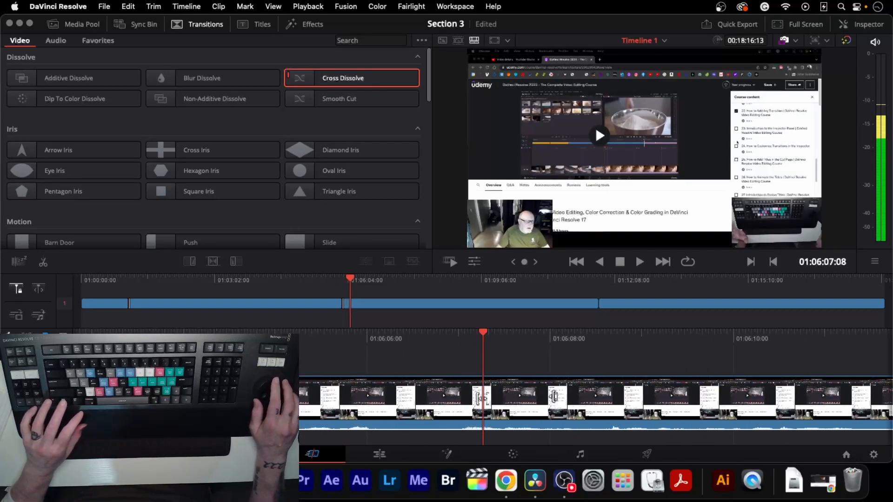
{"action": "key", "text": "shift+Right"}
{"action": "key", "text": "shift+Right"}
{"action": "key", "text": "shift+Right"}
{"action": "key", "text": "shift+Right"}
{"action": "key", "text": "shift+Right"}
{"action": "key", "text": "shift+Right"}
{"action": "key", "text": "shift+Right"}
{"action": "key", "text": "shift+Right"}
{"action": "key", "text": "shift+Right"}
{"action": "key", "text": "shift+Right"}
{"action": "key", "text": "shift+Right"}
{"action": "key", "text": "shift+Right"}
{"action": "key", "text": "shift+Right"}
{"action": "key", "text": "shift+Right"}
{"action": "key", "text": "shift+Right"}
{"action": "key", "text": "shift+Right"}
{"action": "key", "text": "shift+Right"}
{"action": "key", "text": "shift+Right"}
{"action": "key", "text": "shift+Right"}
{"action": "key", "text": "shift+Right"}
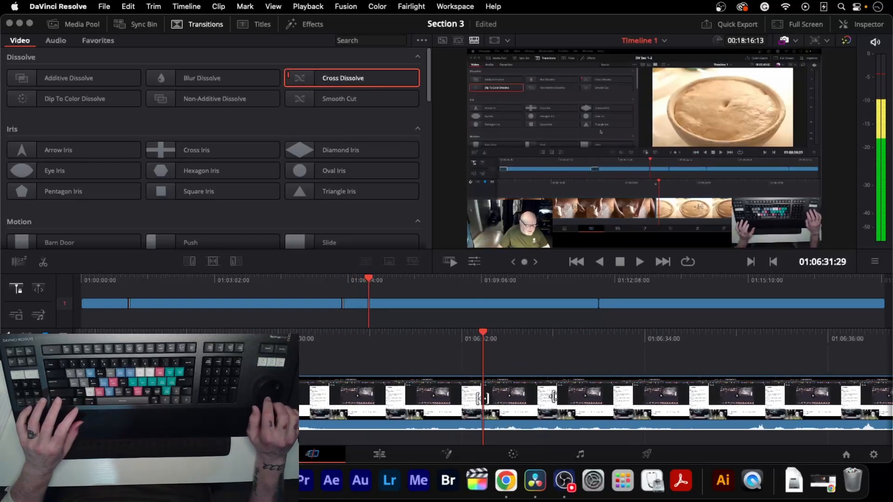
{"action": "key", "text": "shift+Right"}
{"action": "key", "text": "shift+Right"}
{"action": "key", "text": "shift+Right"}
{"action": "key", "text": "shift+Right"}
{"action": "key", "text": "shift+Right"}
{"action": "key", "text": "shift+Right"}
{"action": "key", "text": "shift+Right"}
{"action": "key", "text": "shift+Right"}
{"action": "key", "text": "shift+Right"}
{"action": "key", "text": "shift+Right"}
{"action": "key", "text": "shift+Right"}
{"action": "key", "text": "shift+Right"}
{"action": "key", "text": "shift+Right"}
{"action": "key", "text": "shift+Right"}
{"action": "key", "text": "shift+Right"}
{"action": "key", "text": "shift+Right"}
{"action": "key", "text": "shift+Right"}
{"action": "key", "text": "shift+Right"}
{"action": "key", "text": "shift+Right"}
{"action": "key", "text": "shift+Right"}
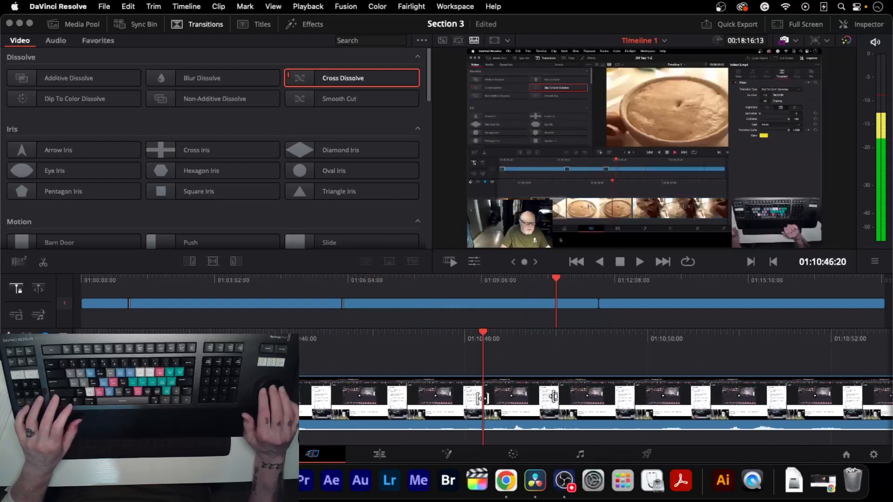
{"action": "key", "text": "Left"}
{"action": "key", "text": "Left"}
{"action": "key", "text": "Left"}
{"action": "key", "text": "Left"}
{"action": "key", "text": "Left"}
{"action": "key", "text": "Left"}
{"action": "key", "text": "Left"}
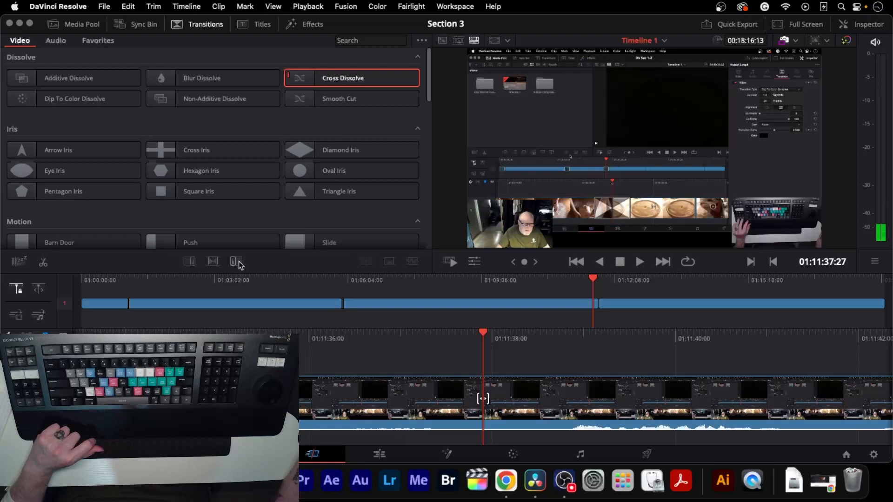
Apply a Cross Dissolve to the end of the third clip and another to the start of the fourth clip.
{"action": "key", "text": "shift+Right"}
{"action": "key", "text": "shift+Right"}
{"action": "key", "text": "shift+Right"}
{"action": "key", "text": "shift+Right"}
{"action": "key", "text": "shift+Right"}
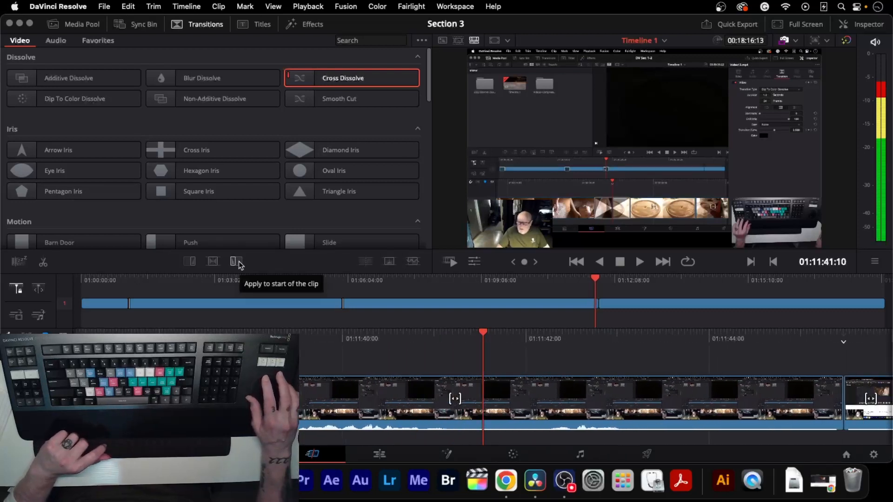
{"action": "key", "text": "shift+Right"}
{"action": "key", "text": "Right"}
{"action": "key", "text": "Right"}
{"action": "key", "text": "Right"}
{"action": "key", "text": "Right"}
{"action": "key", "text": "Right"}
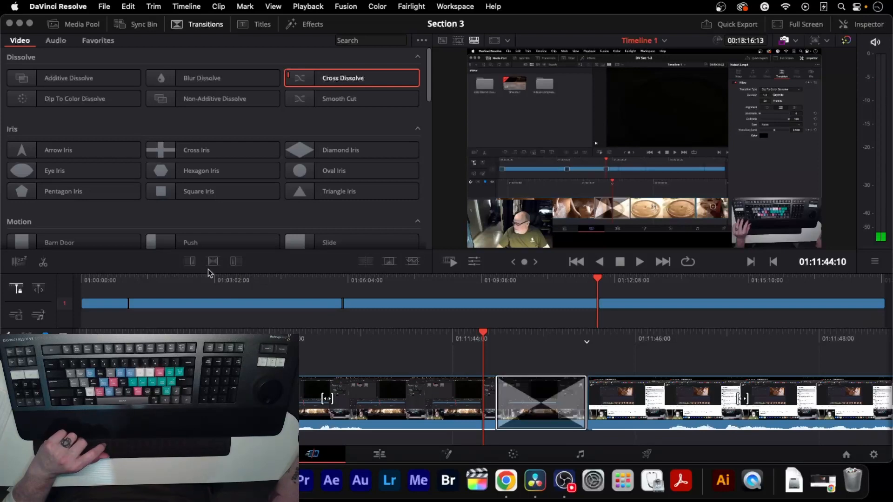
{"action": "key", "text": "space"}
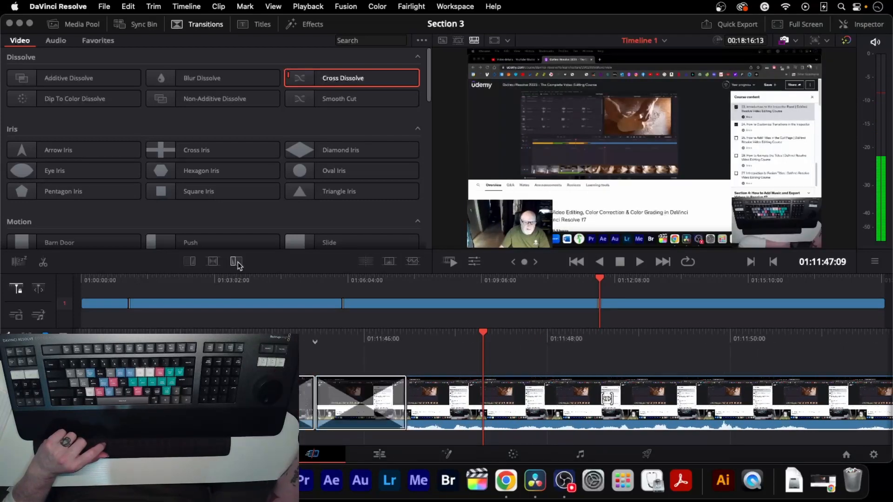
Advance the playhead through the fourth clip towards the end of the timeline.
{"action": "key", "text": "shift+Right"}
{"action": "key", "text": "shift+Right"}
{"action": "key", "text": "shift+Right"}
{"action": "key", "text": "shift+Right"}
{"action": "key", "text": "shift+Right"}
{"action": "key", "text": "shift+Right"}
{"action": "key", "text": "shift+Right"}
{"action": "key", "text": "shift+Right"}
{"action": "key", "text": "shift+Right"}
{"action": "key", "text": "shift+Right"}
{"action": "key", "text": "shift+Right"}
{"action": "key", "text": "shift+Right"}
{"action": "key", "text": "shift+Right"}
{"action": "key", "text": "shift+Right"}
{"action": "key", "text": "shift+Right"}
{"action": "key", "text": "shift+Right"}
{"action": "key", "text": "shift+Right"}
{"action": "key", "text": "shift+Right"}
{"action": "key", "text": "shift+Right"}
{"action": "key", "text": "shift+Right"}
{"action": "key", "text": "shift+Right"}
{"action": "key", "text": "shift+Right"}
{"action": "key", "text": "shift+Right"}
{"action": "key", "text": "shift+Right"}
{"action": "key", "text": "shift+Right"}
{"action": "key", "text": "shift+Right"}
{"action": "key", "text": "shift+Right"}
{"action": "key", "text": "shift+Right"}
{"action": "key", "text": "shift+Right"}
{"action": "key", "text": "shift+Right"}
{"action": "key", "text": "shift+Right"}
{"action": "key", "text": "shift+Right"}
{"action": "key", "text": "shift+Right"}
{"action": "key", "text": "shift+Right"}
{"action": "key", "text": "shift+Right"}
{"action": "key", "text": "shift+Right"}
{"action": "key", "text": "shift+Right"}
{"action": "key", "text": "shift+Right"}
{"action": "key", "text": "shift+Right"}
{"action": "key", "text": "shift+Right"}
{"action": "key", "text": "shift+Right"}
{"action": "key", "text": "shift+Right"}
{"action": "key", "text": "shift+Right"}
{"action": "key", "text": "shift+Right"}
{"action": "key", "text": "shift+Right"}
{"action": "key", "text": "shift+Right"}
{"action": "key", "text": "shift+Right"}
{"action": "key", "text": "shift+Right"}
{"action": "key", "text": "shift+Right"}
{"action": "key", "text": "shift+Right"}
{"action": "key", "text": "shift+Right"}
{"action": "key", "text": "shift+Right"}
{"action": "key", "text": "shift+Right"}
{"action": "key", "text": "shift+Right"}
{"action": "key", "text": "shift+Right"}
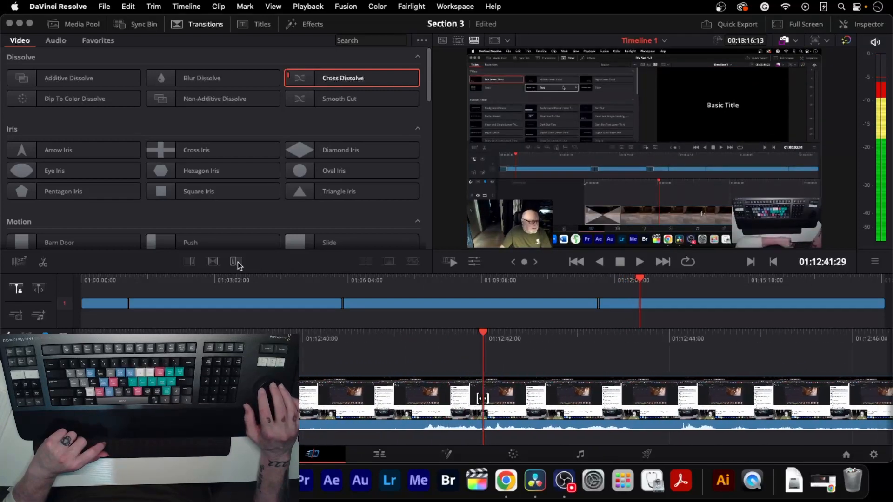
{"action": "key", "text": "l"}
{"action": "key", "text": "l"}
{"action": "key", "text": "l"}
{"action": "key", "text": "l"}
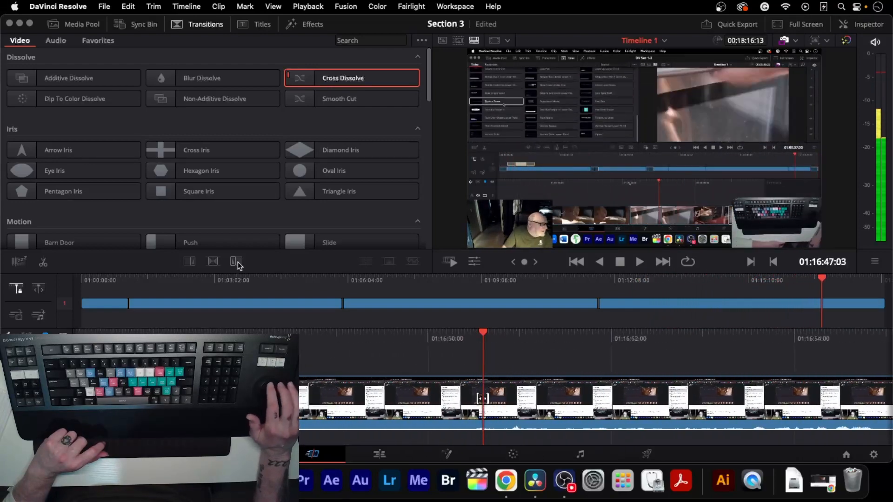
Place the playhead at the end of the timeline and apply a Cross Dissolve to the end of the last clip.
{"action": "key", "text": "j"}
{"action": "key", "text": "j"}
{"action": "key", "text": "j"}
{"action": "key", "text": "l"}
{"action": "key", "text": "j"}
{"action": "key", "text": "l"}
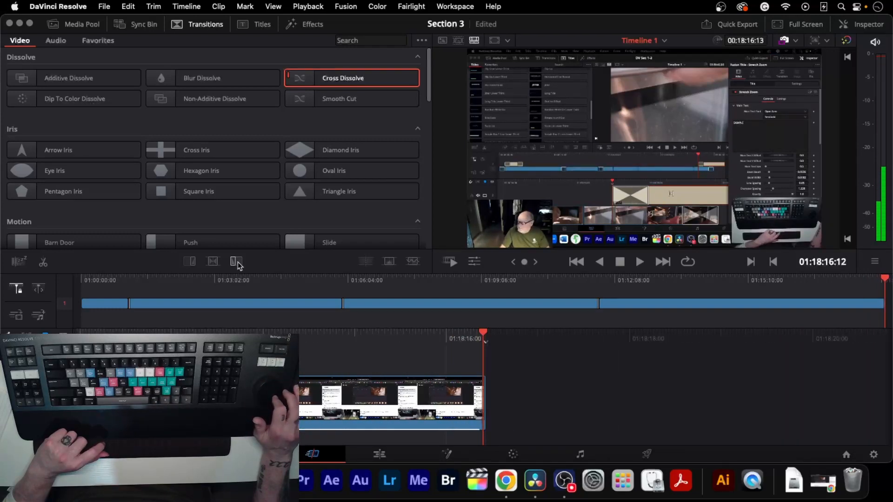
{"action": "left_click", "coordinate": [191, 262]}
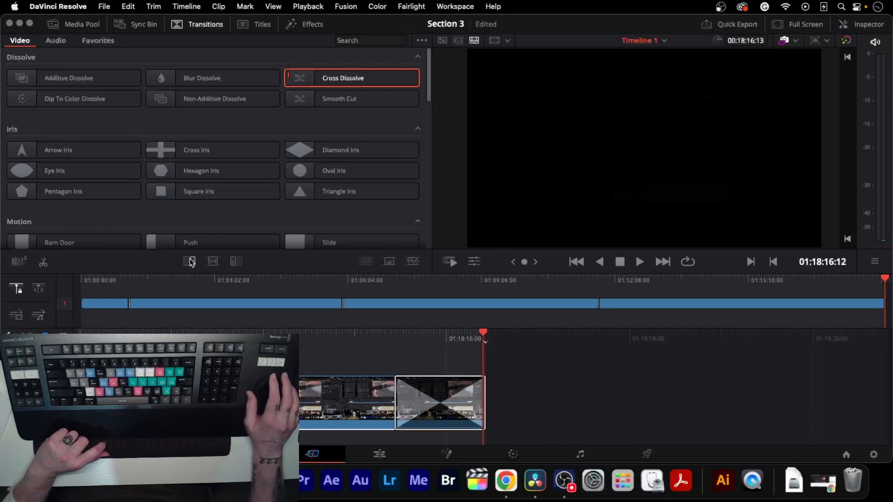
Review the fade-out at the end of the last clip by playing back and forth across it.
{"action": "key", "text": "j"}
{"action": "key", "text": "l"}
{"action": "key", "text": "j"}
{"action": "key", "text": "l"}
{"action": "key", "text": "l"}
{"action": "key", "text": "j"}
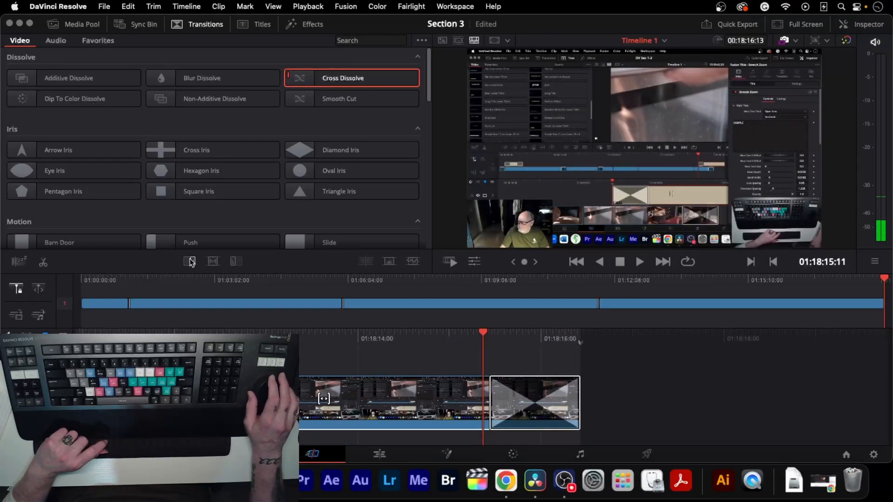
Examine the closing Cross Dissolve frame by frame, returning the playhead to just before the fade-out.
{"action": "key", "text": "l"}
{"action": "key", "text": "Right"}
{"action": "key", "text": "Right"}
{"action": "key", "text": "Right"}
{"action": "key", "text": "Right"}
{"action": "key", "text": "Right"}
{"action": "key", "text": "Right"}
{"action": "key", "text": "Right"}
{"action": "key", "text": "Right"}
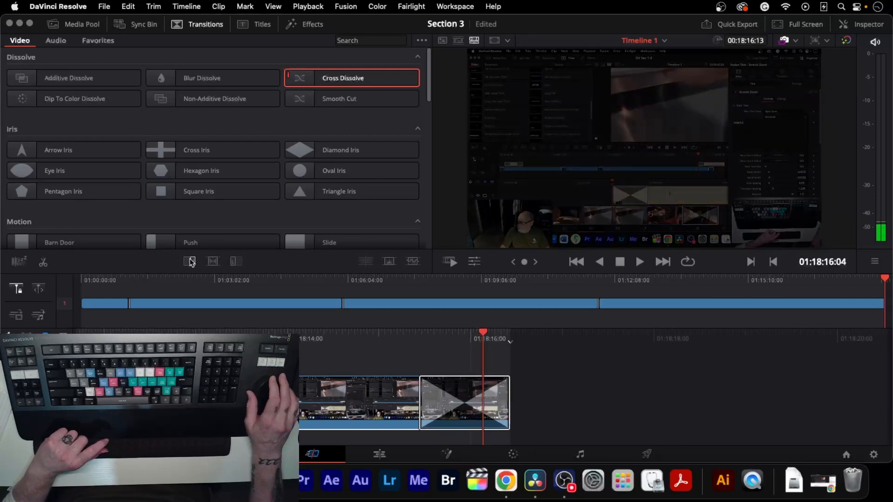
{"action": "key", "text": "j"}
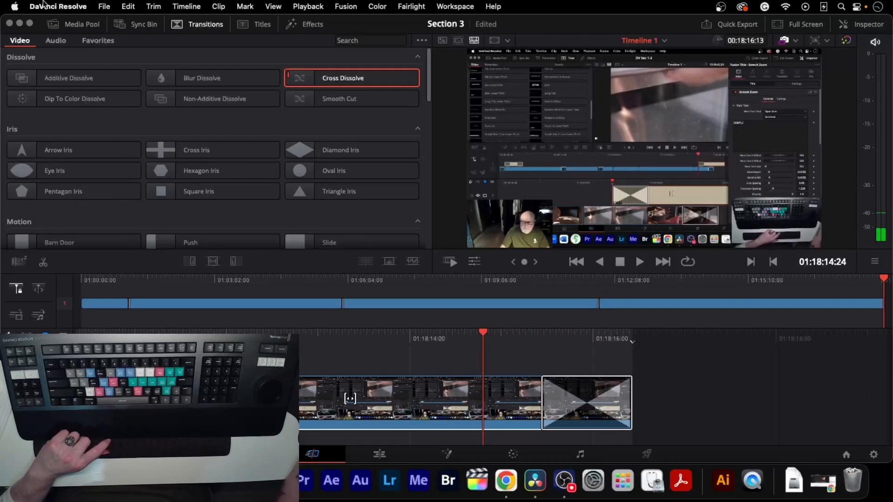
Add a Center Reveal Fusion title on a new track above the end of the last clip.
{"action": "left_click", "coordinate": [258, 24]}
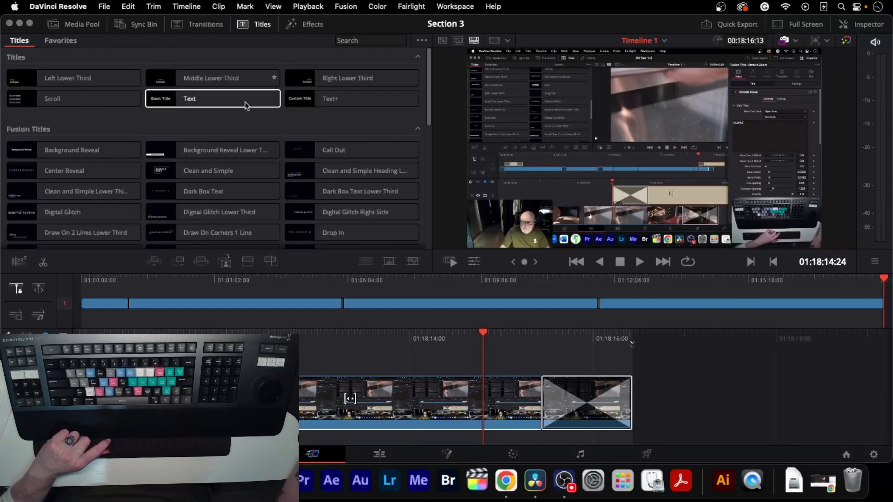
{"action": "scroll", "coordinate": [219, 107], "scroll_direction": "down", "scroll_amount": 3}
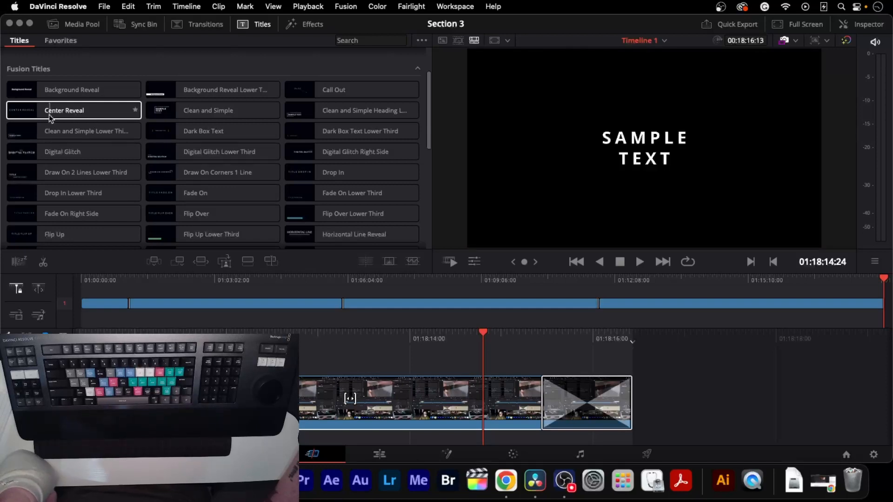
{"action": "left_click_drag", "start_coordinate": [97, 116], "coordinate": [328, 366]}
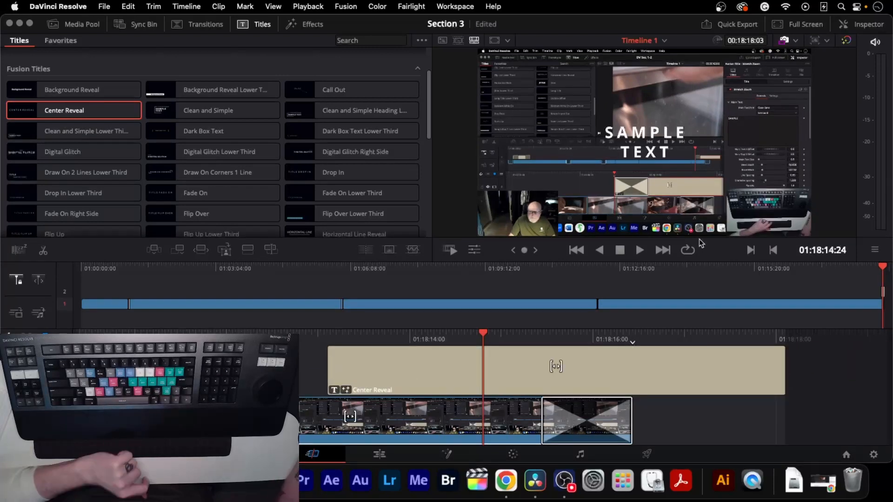
Show the Center Reveal title's properties and clear its sample text.
{"action": "left_click", "coordinate": [860, 28]}
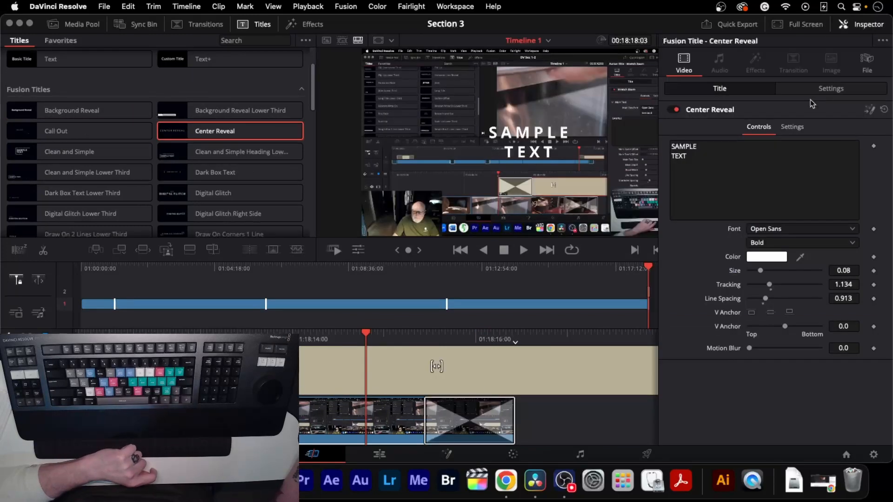
{"action": "left_click", "coordinate": [732, 156]}
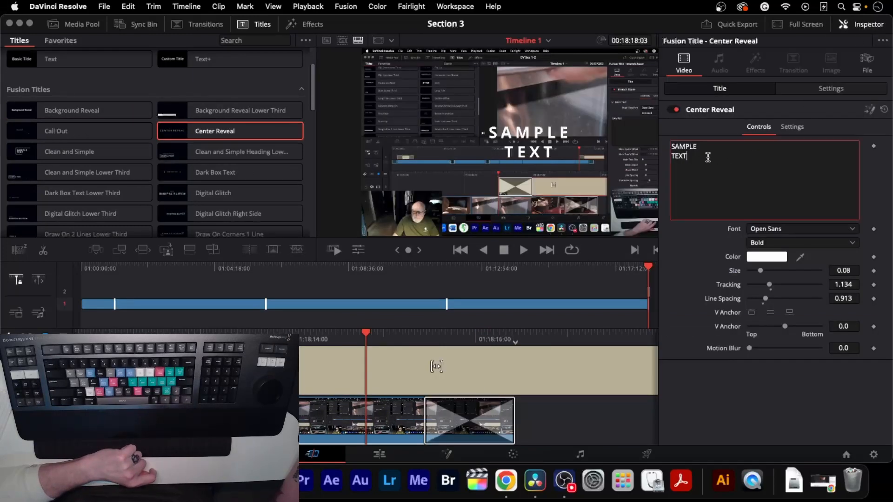
{"action": "key", "text": "BackSpace"}
{"action": "key", "text": "BackSpace"}
{"action": "key", "text": "BackSpace"}
{"action": "key", "text": "BackSpace"}
{"action": "key", "text": "BackSpace"}
{"action": "key", "text": "BackSpace"}
{"action": "key", "text": "BackSpace"}
{"action": "key", "text": "BackSpace"}
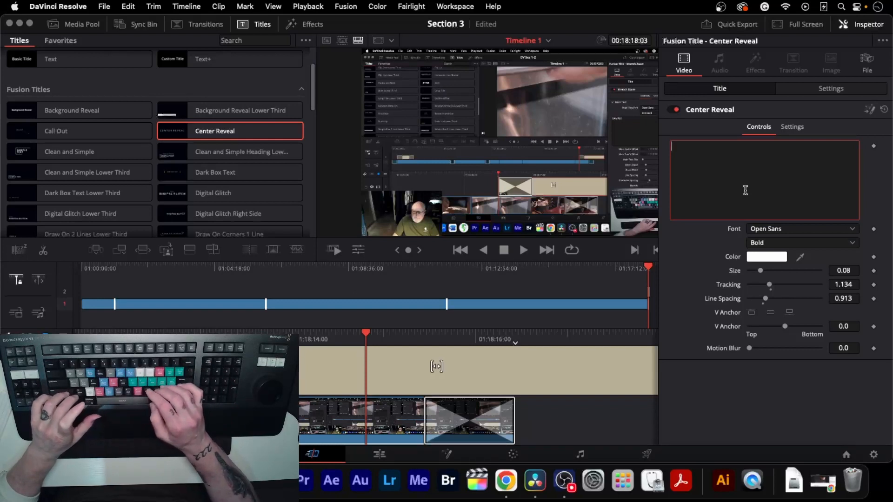
Enter "Sectiom 3 Complete" as the first line of the title text.
{"action": "type", "text": "Sect"}
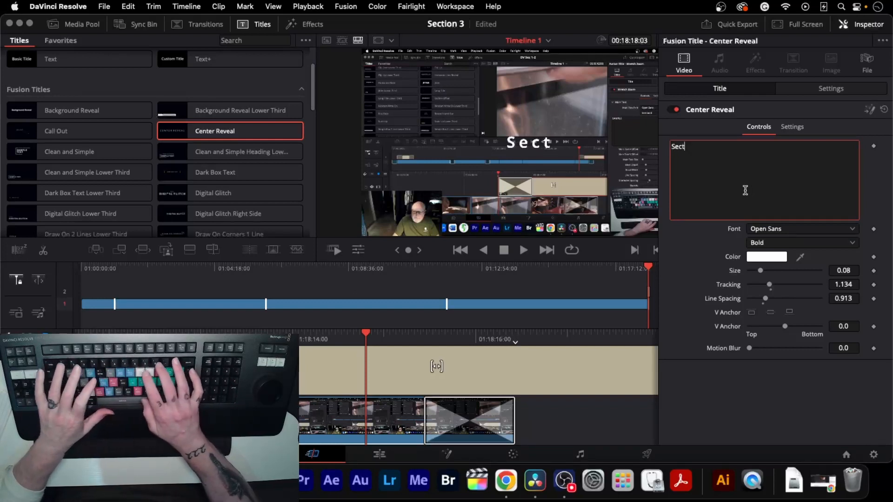
{"action": "type", "text": "iom "}
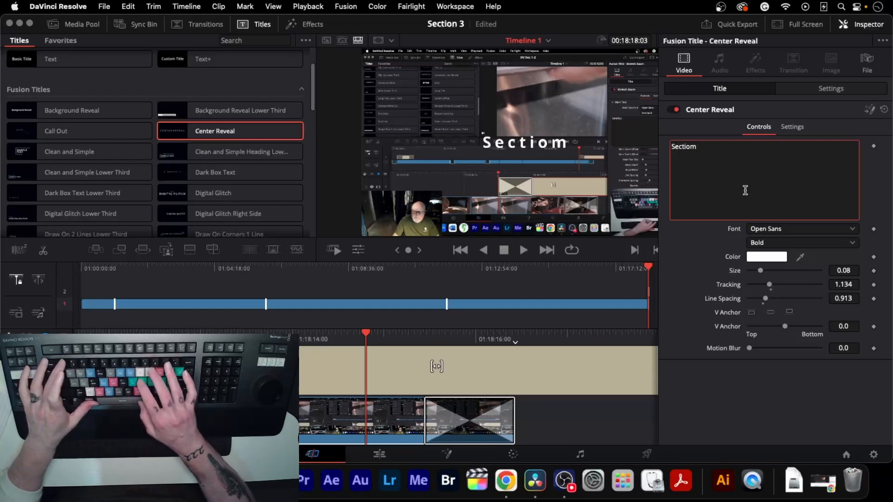
{"action": "type", "text": "3"}
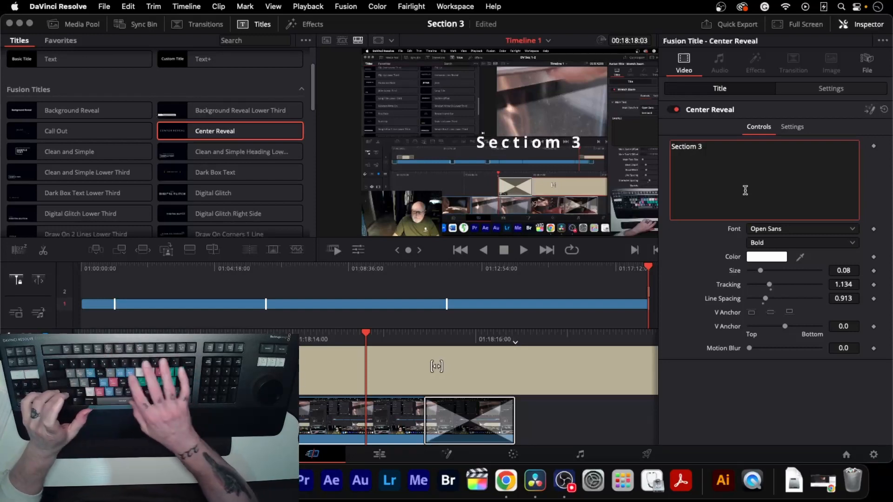
{"action": "type", "text": " Com"}
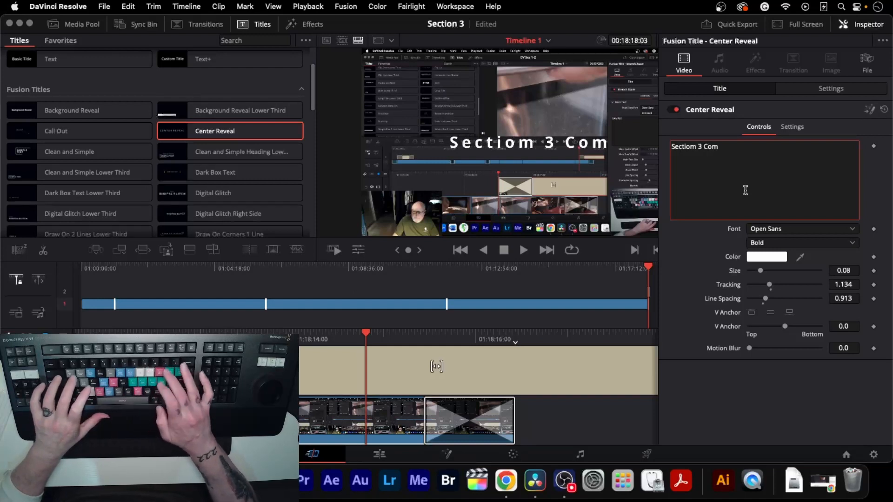
{"action": "type", "text": "p;ete"}
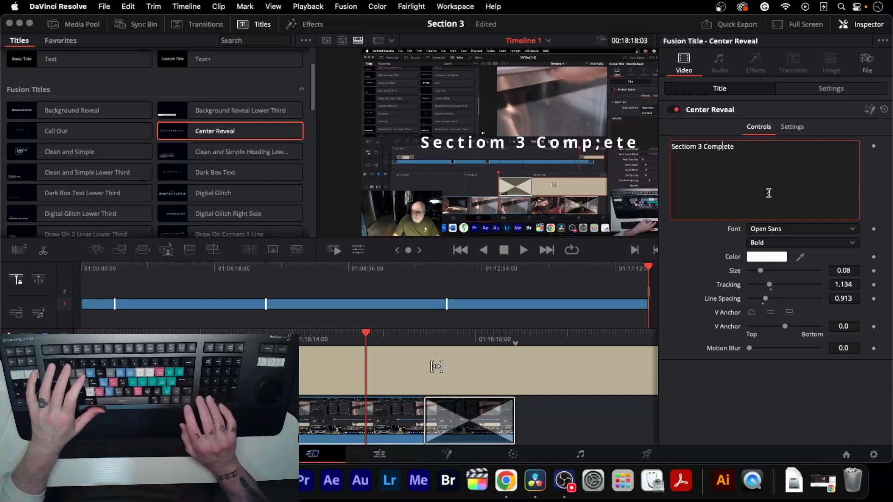
{"action": "type", "text": "l"}
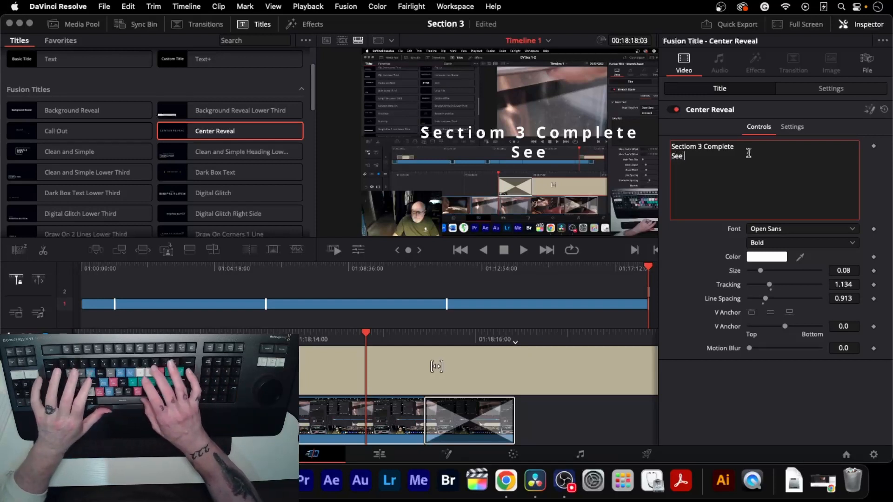
Add "See You at Sectiom 4" as the second line of the title, with a capital Y in "You".
{"action": "type", "text": "u a"}
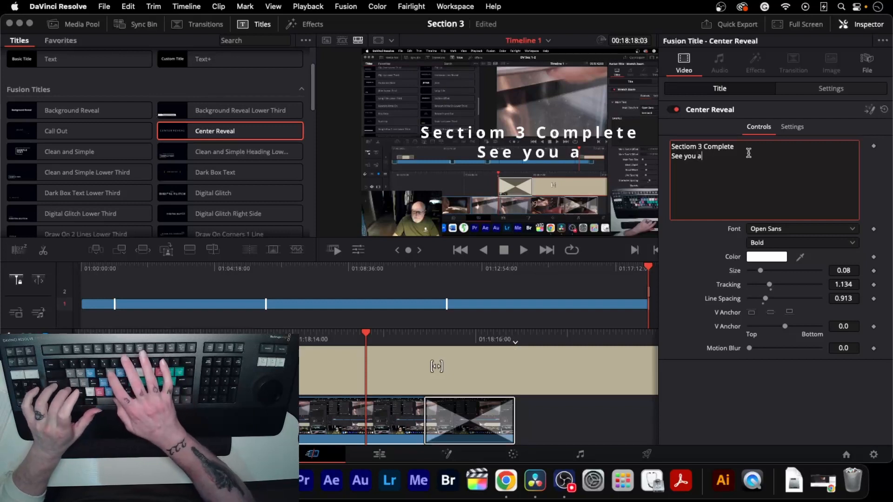
{"action": "type", "text": "t Sw"}
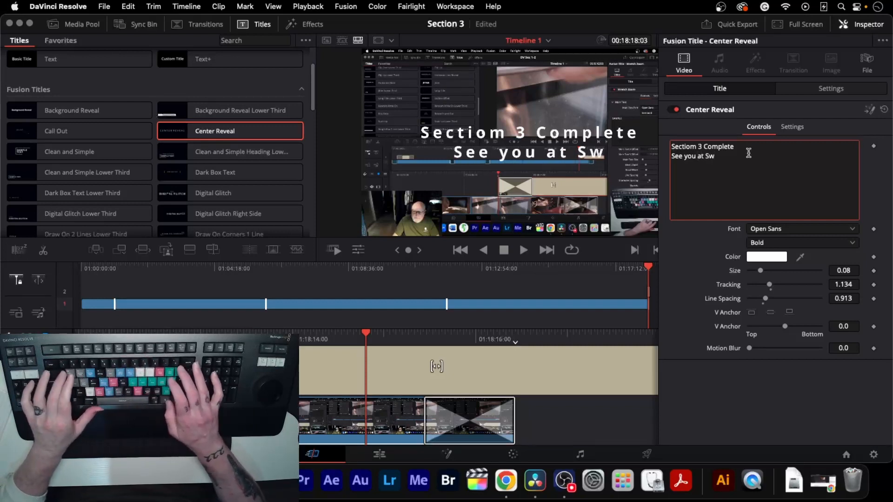
{"action": "key", "text": "BackSpace"}
{"action": "type", "text": "ect"}
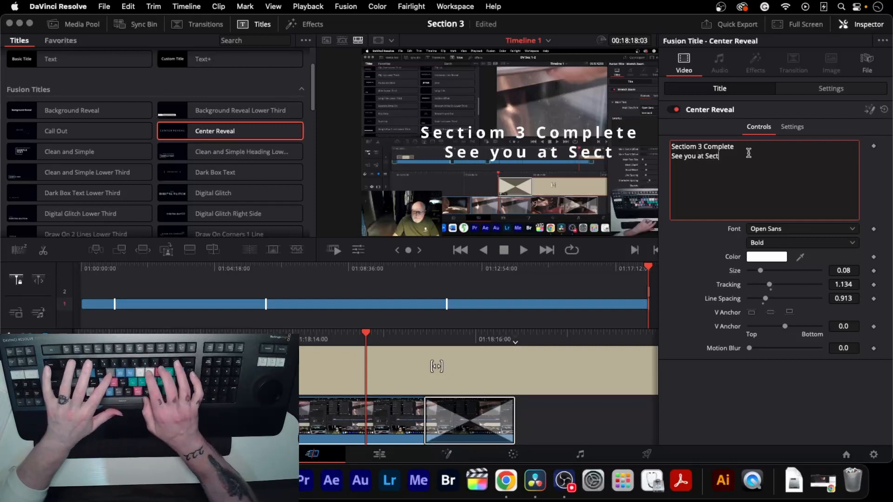
{"action": "type", "text": "ion"}
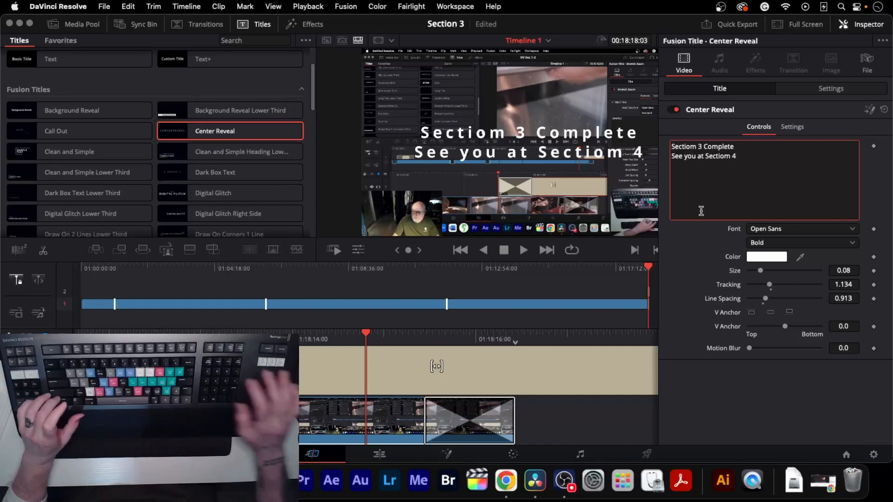
{"action": "key", "text": "BackSpace"}
{"action": "type", "text": "Y"}
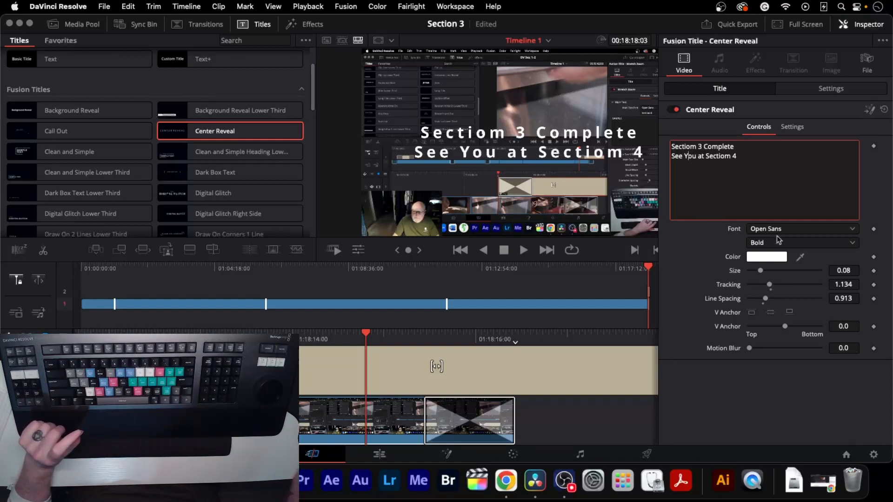
Change the title's font to Impact.
{"action": "left_click", "coordinate": [852, 232]}
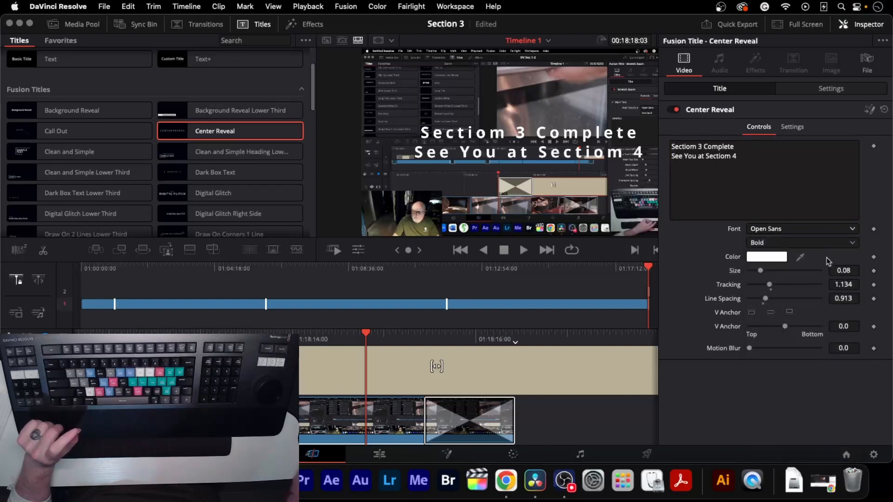
{"action": "left_click", "coordinate": [854, 229]}
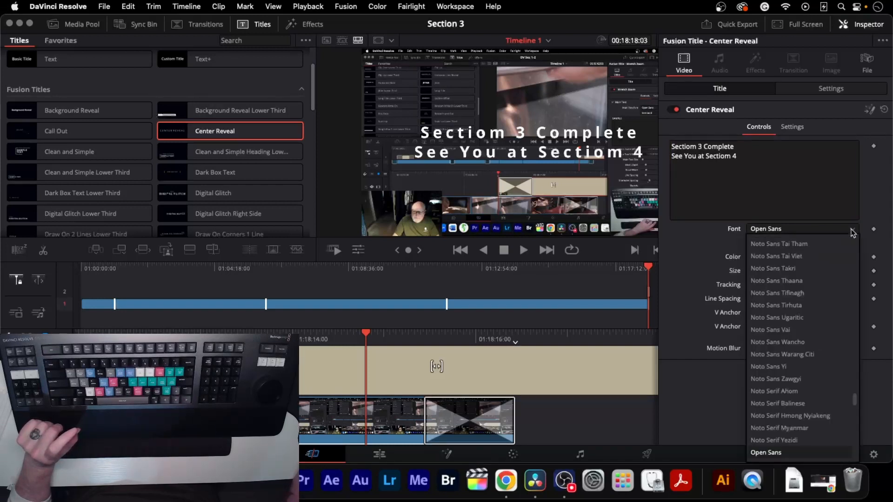
{"action": "scroll", "coordinate": [799, 357], "scroll_direction": "up", "scroll_amount": 10}
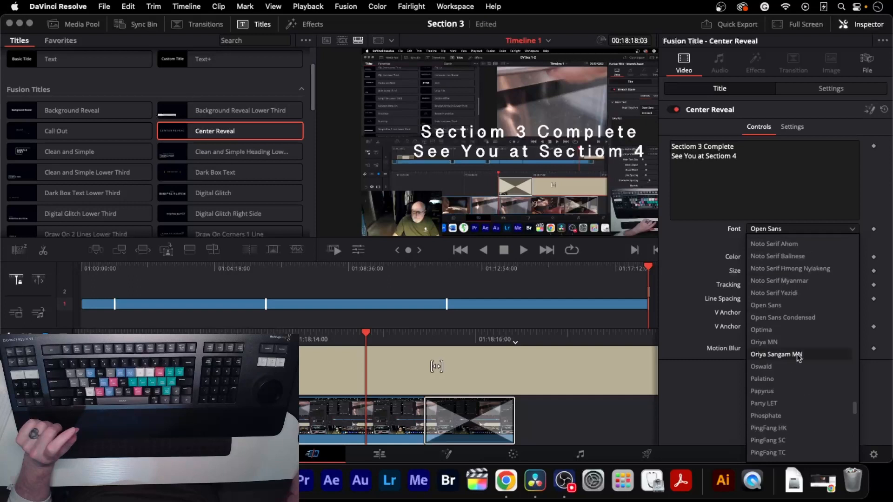
{"action": "scroll", "coordinate": [798, 356], "scroll_direction": "up", "scroll_amount": 15}
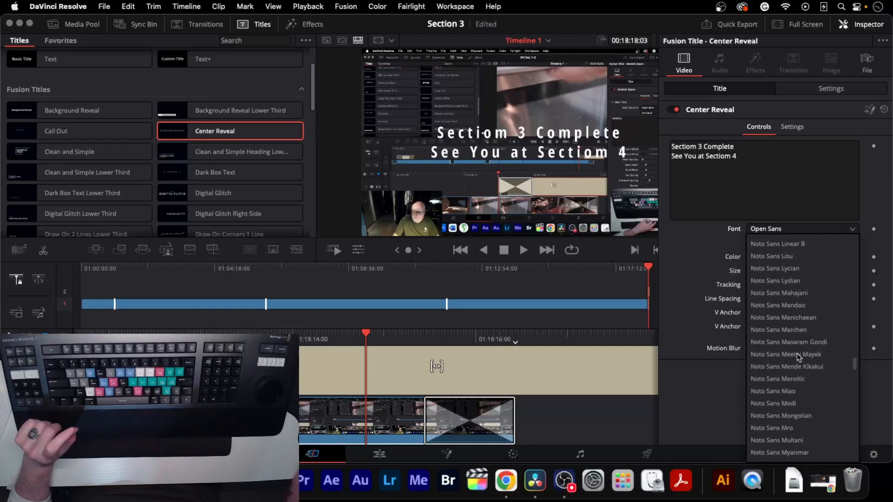
{"action": "scroll", "coordinate": [798, 357], "scroll_direction": "up", "scroll_amount": 7}
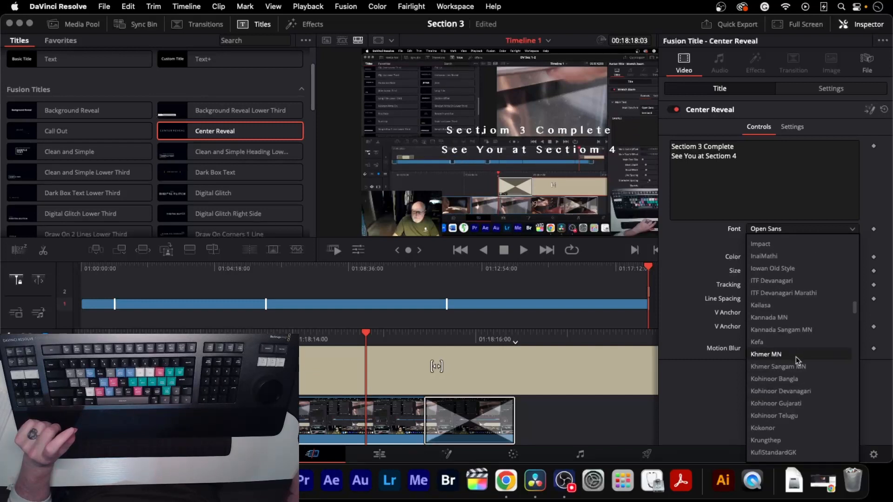
{"action": "scroll", "coordinate": [786, 325], "scroll_direction": "up", "scroll_amount": 4}
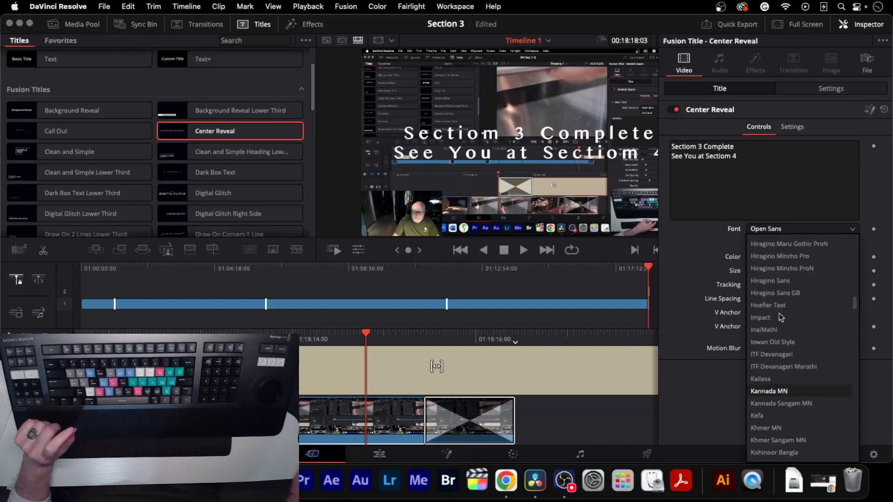
{"action": "left_click", "coordinate": [760, 318]}
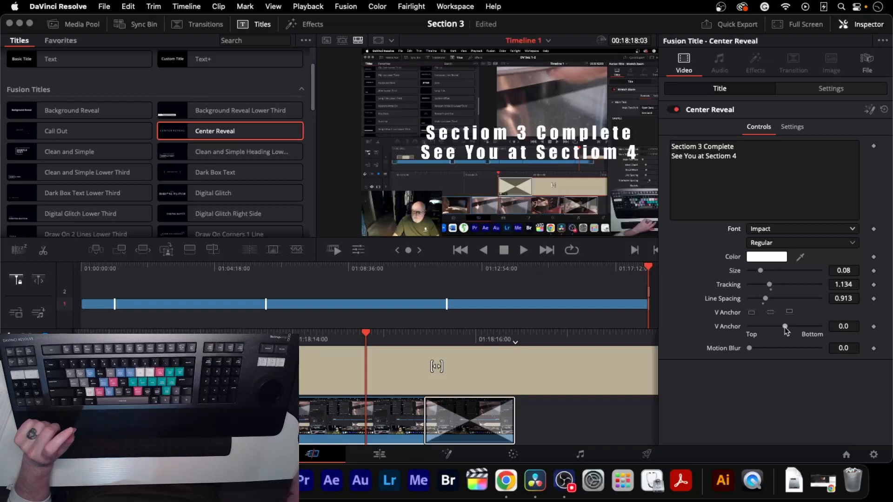
Enlarge the title text to size 0.0866 and colour it red, closing its properties when done.
{"action": "left_click_drag", "start_coordinate": [762, 270], "coordinate": [765, 271]}
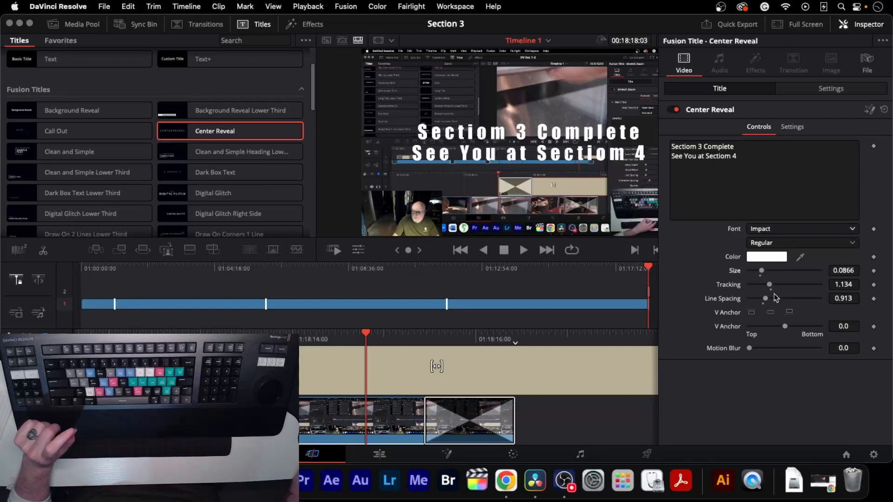
{"action": "left_click", "coordinate": [749, 259]}
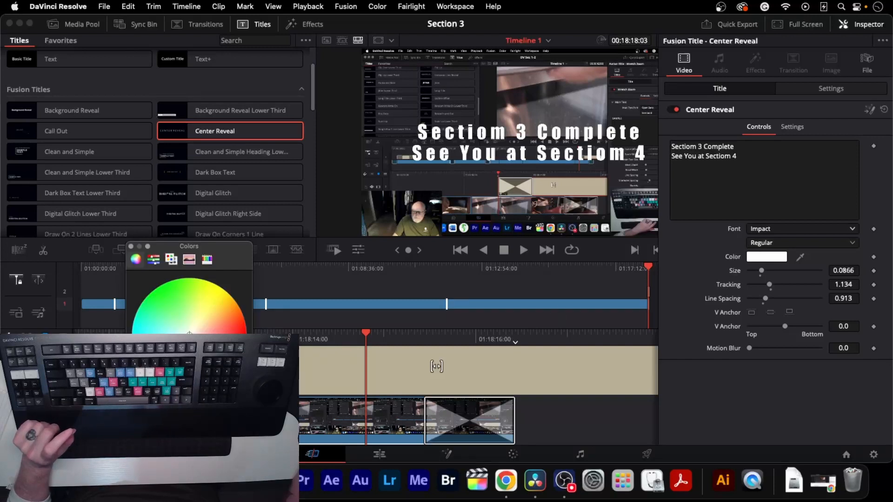
{"action": "left_click", "coordinate": [245, 336]}
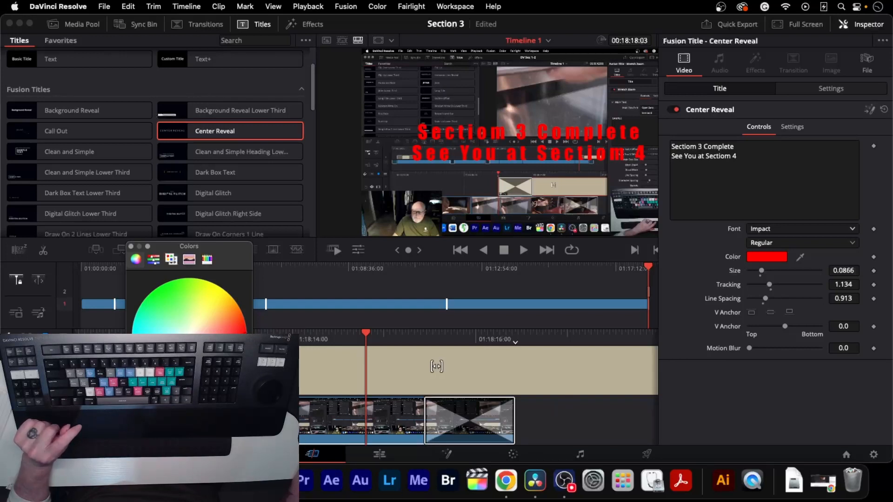
{"action": "left_click", "coordinate": [436, 366]}
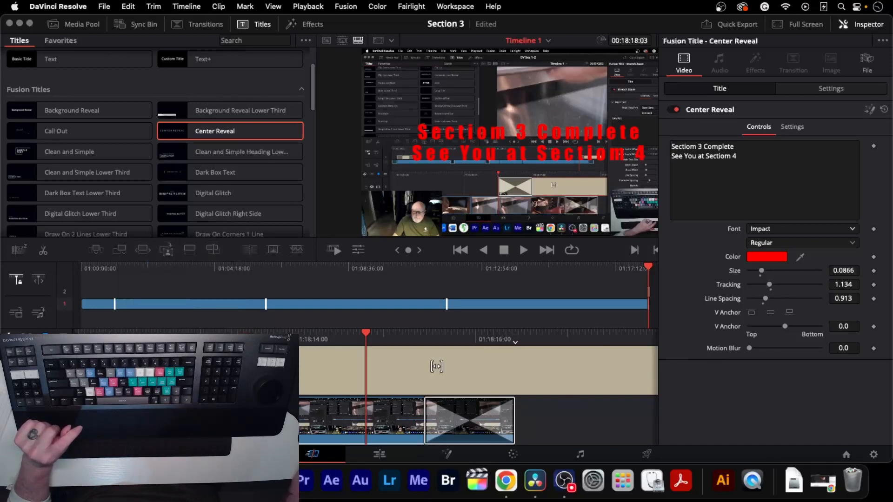
{"action": "left_click", "coordinate": [869, 29]}
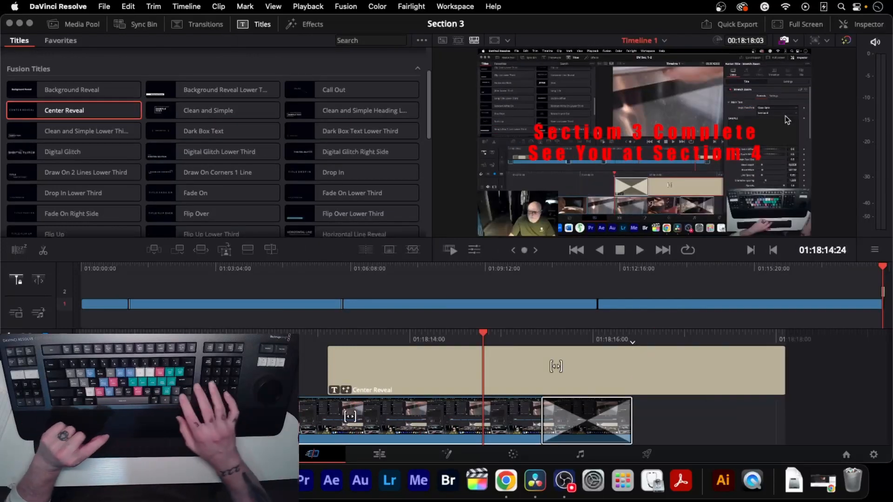
{"action": "key", "text": "slash"}
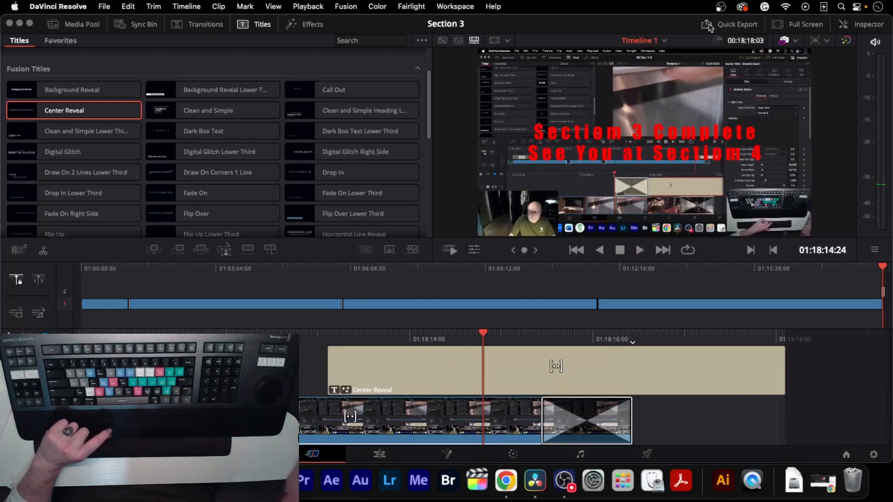
Add a Dip To Color Dissolve to the end of the Center Reveal title and scrub through it.
{"action": "left_click", "coordinate": [221, 30]}
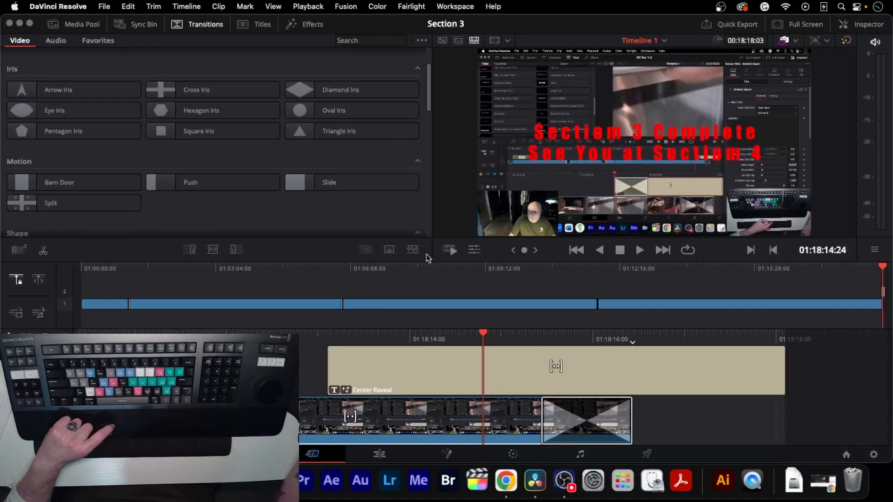
{"action": "scroll", "coordinate": [395, 214], "scroll_direction": "up", "scroll_amount": 3}
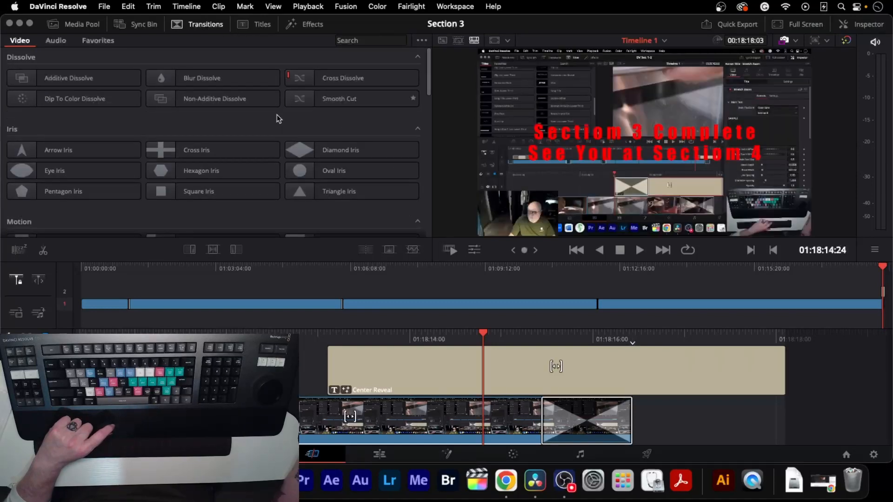
{"action": "left_click_drag", "start_coordinate": [126, 108], "coordinate": [697, 369]}
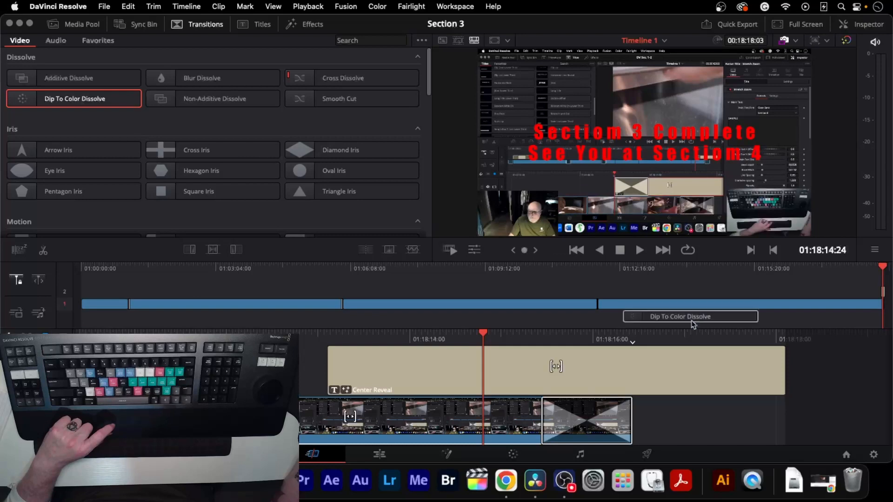
{"action": "key", "text": "End"}
{"action": "scroll", "coordinate": [766, 380], "scroll_direction": "left", "scroll_amount": 10}
{"action": "scroll", "coordinate": [766, 380], "scroll_direction": "right", "scroll_amount": 8}
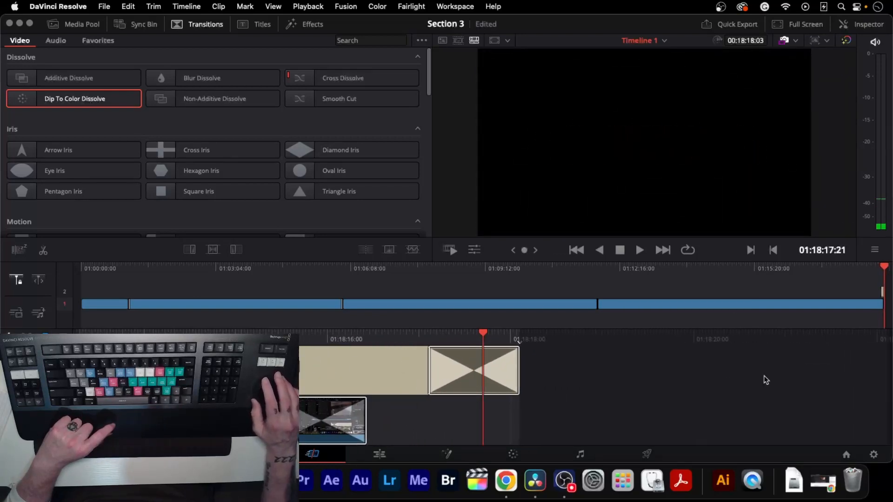
{"action": "scroll", "coordinate": [766, 380], "scroll_direction": "left", "scroll_amount": 5}
{"action": "scroll", "coordinate": [767, 380], "scroll_direction": "right", "scroll_amount": 10}
{"action": "scroll", "coordinate": [766, 381], "scroll_direction": "right", "scroll_amount": 15}
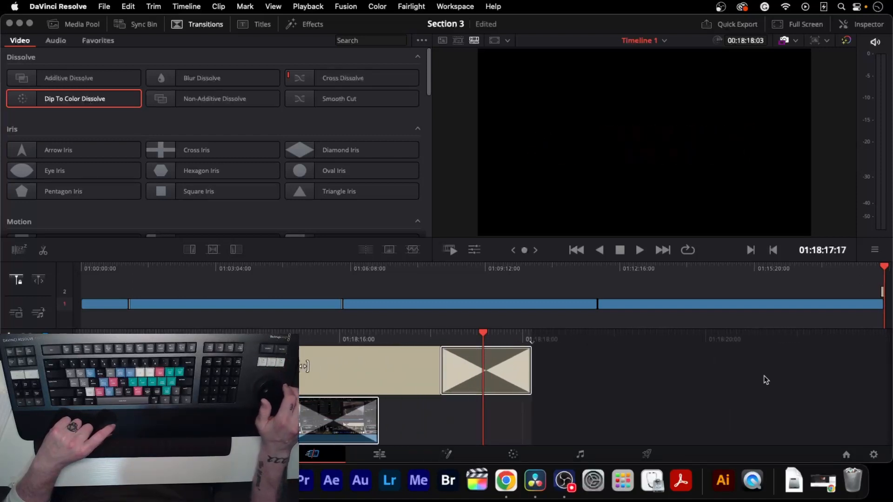
{"action": "scroll", "coordinate": [766, 380], "scroll_direction": "right", "scroll_amount": 5}
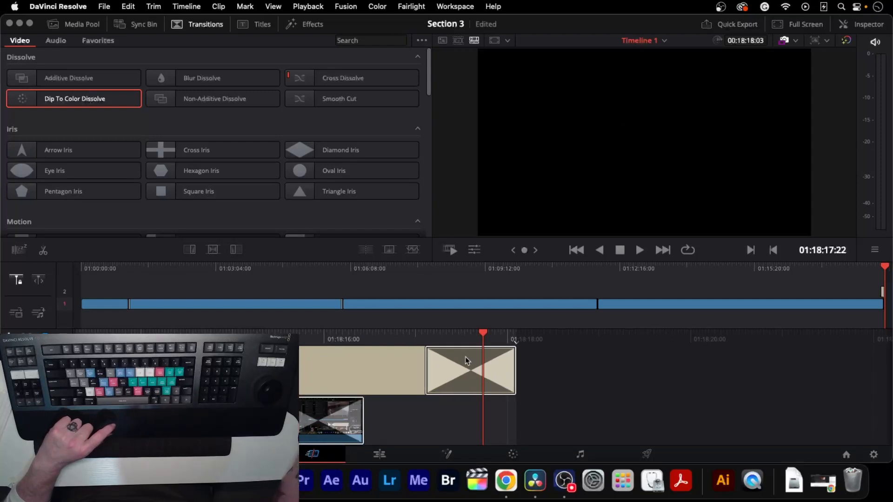
Shorten the Dip To Color Dissolve on the title by about a third from its start and play the ending back.
{"action": "left_click_drag", "start_coordinate": [425, 364], "coordinate": [459, 366]}
{"action": "scroll", "coordinate": [459, 366], "scroll_direction": "left", "scroll_amount": 10}
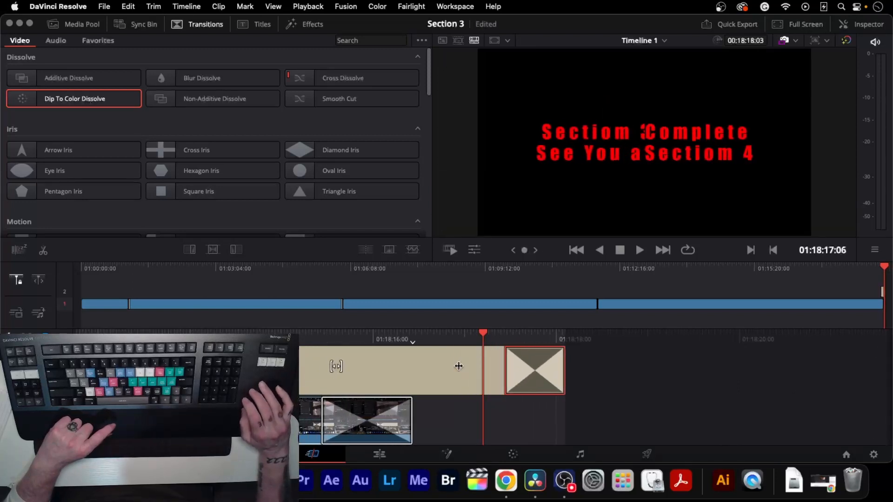
{"action": "key", "text": "Right"}
{"action": "key", "text": "Right"}
{"action": "key", "text": "Right"}
{"action": "key", "text": "Right"}
{"action": "key", "text": "Right"}
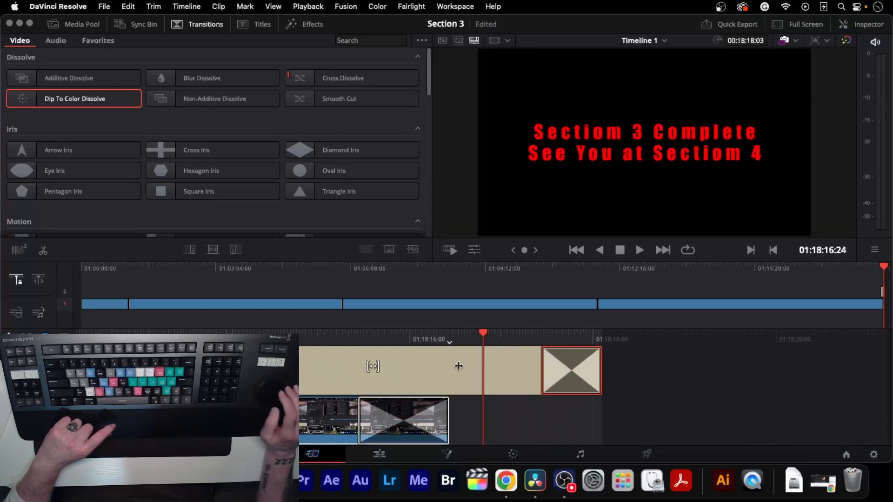
{"action": "key", "text": "space"}
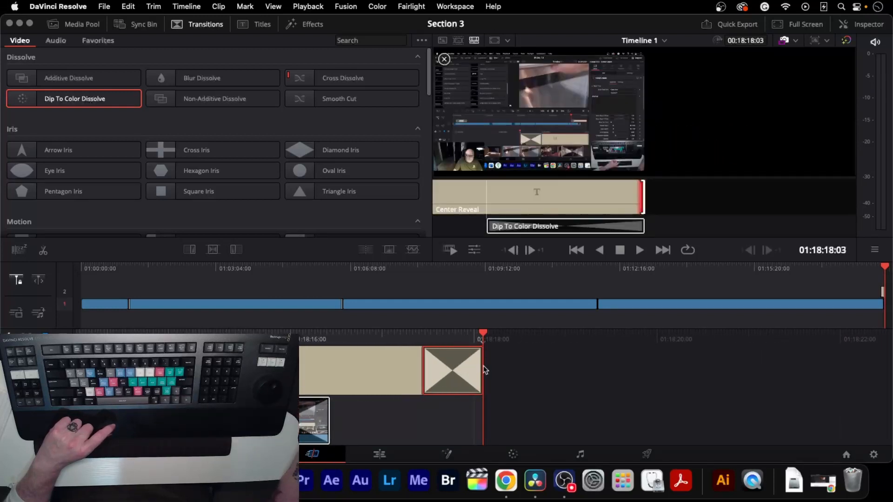
{"action": "left_click", "coordinate": [530, 374]}
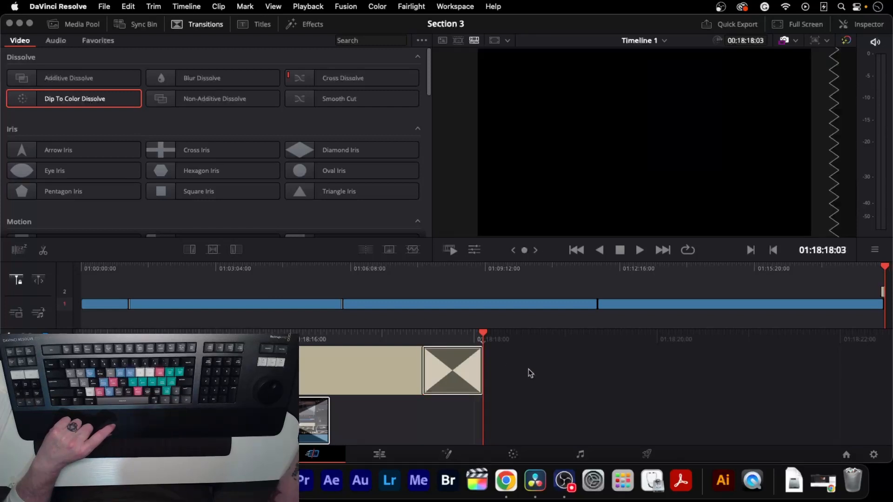
Switch to the Deliver page and name the export file "Sect 3 DV 2023 edit".
{"action": "left_click", "coordinate": [645, 454]}
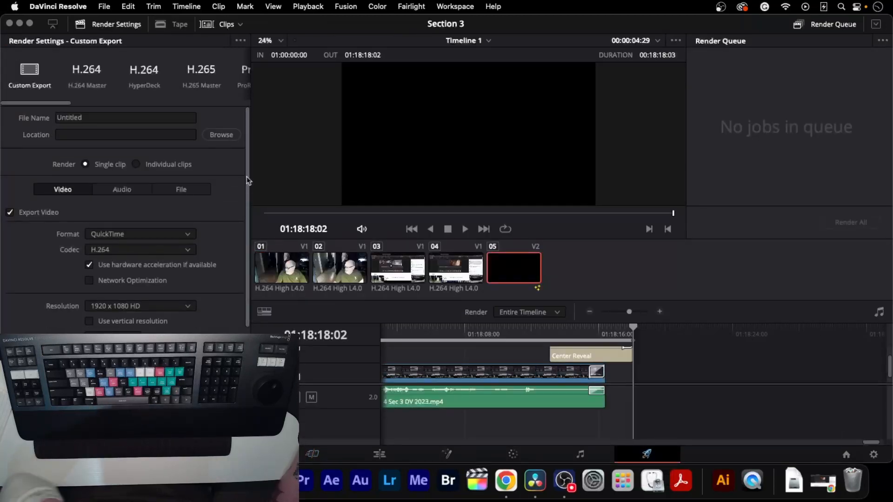
{"action": "left_click", "coordinate": [88, 118]}
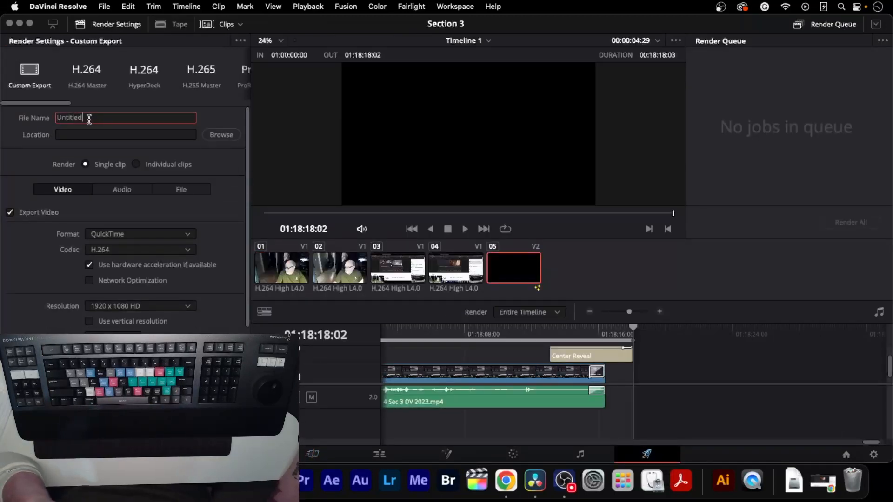
{"action": "type", "text": "Sec"}
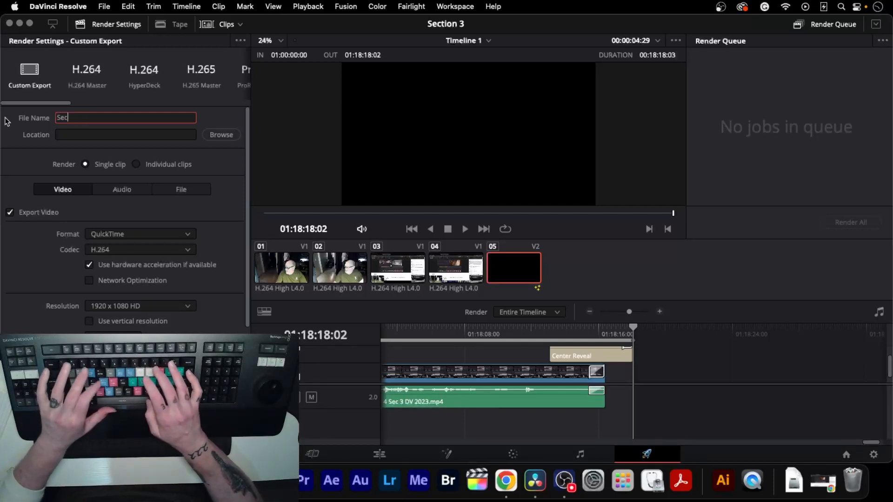
{"action": "type", "text": "t 3"}
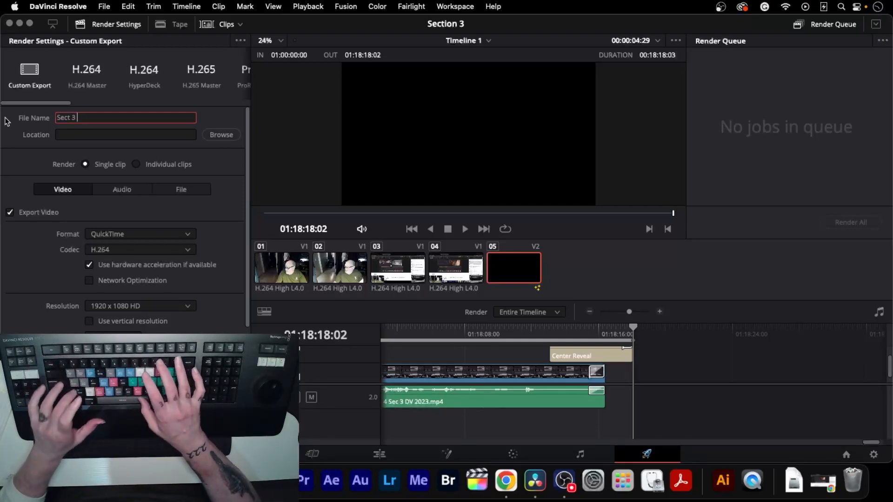
{"action": "type", "text": " D"}
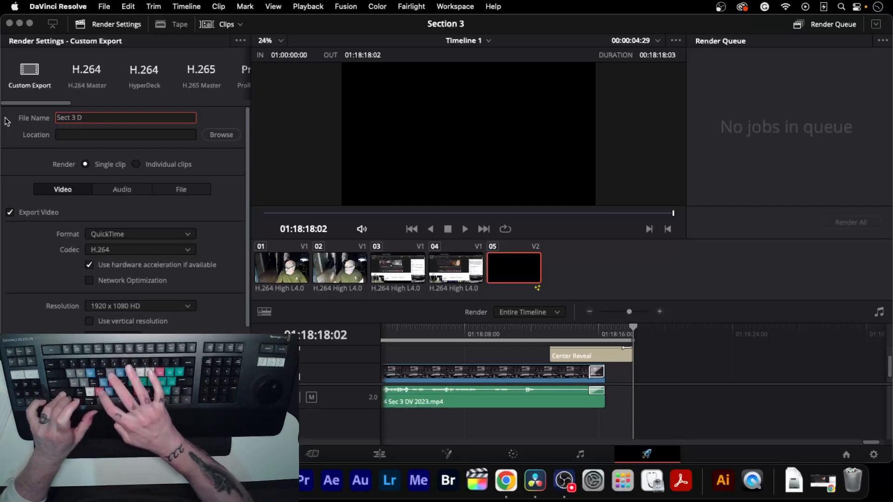
{"action": "type", "text": "V 2023 "}
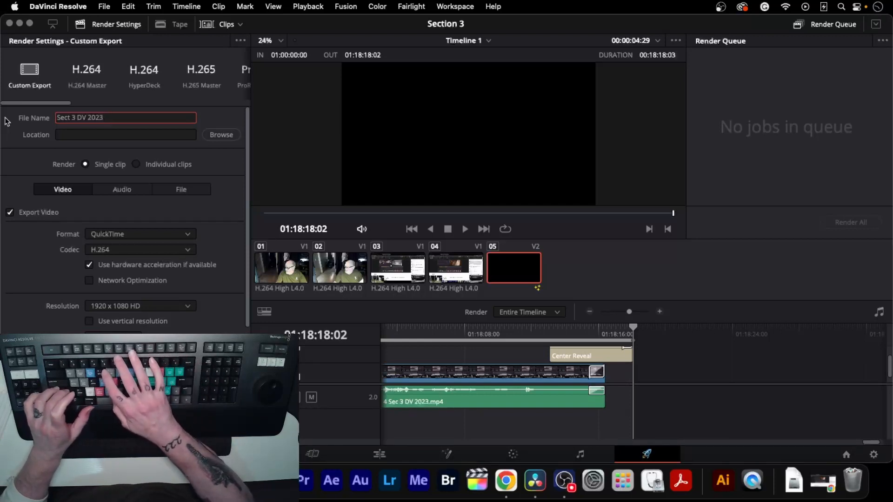
{"action": "type", "text": "edit"}
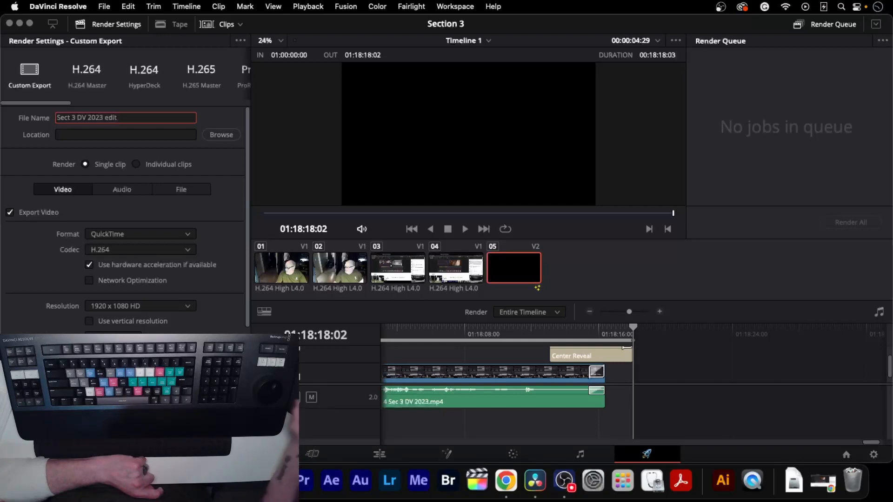
Scrub back and forth through the last lesson clip and the closing title to review the end of the timeline.
{"action": "key", "text": "Left"}
{"action": "key", "text": "Left"}
{"action": "key", "text": "Left"}
{"action": "key", "text": "Left"}
{"action": "key", "text": "Left"}
{"action": "key", "text": "Left"}
{"action": "key", "text": "Left"}
{"action": "key", "text": "Left"}
{"action": "key", "text": "Left"}
{"action": "key", "text": "Left"}
{"action": "key", "text": "Left"}
{"action": "key", "text": "Left"}
{"action": "key", "text": "Left"}
{"action": "key", "text": "Left"}
{"action": "key", "text": "Left"}
{"action": "key", "text": "Left"}
{"action": "key", "text": "Left"}
{"action": "key", "text": "Left"}
{"action": "key", "text": "Left"}
{"action": "key", "text": "Left"}
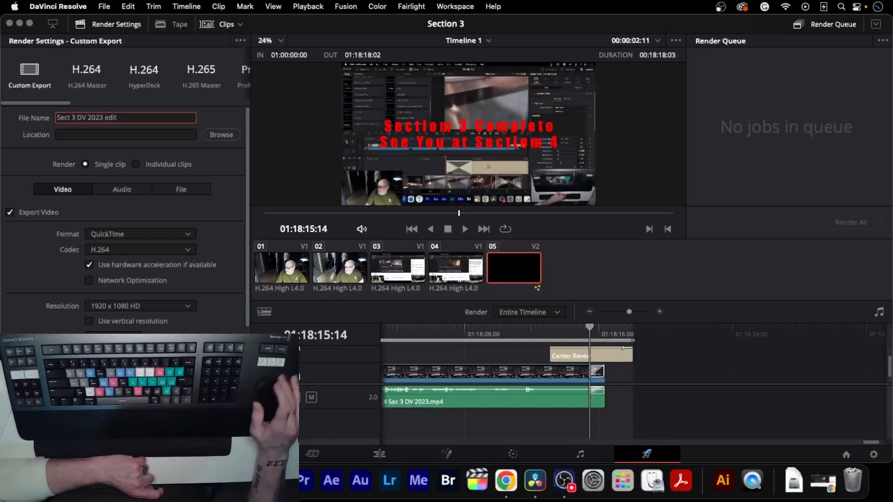
{"action": "key", "text": "Left"}
{"action": "key", "text": "Left"}
{"action": "key", "text": "Left"}
{"action": "key", "text": "Left"}
{"action": "key", "text": "Left"}
{"action": "key", "text": "Left"}
{"action": "key", "text": "Left"}
{"action": "key", "text": "Left"}
{"action": "key", "text": "Left"}
{"action": "key", "text": "Left"}
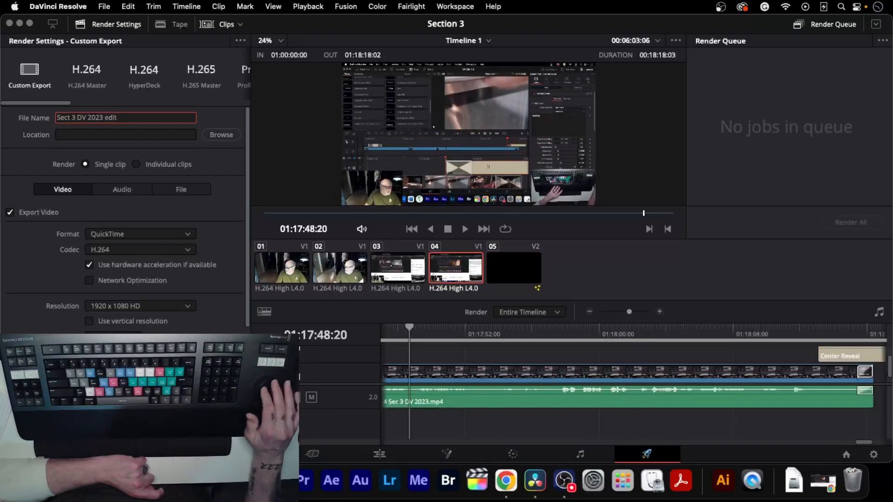
{"action": "key", "text": "Left"}
{"action": "key", "text": "Left"}
{"action": "key", "text": "Left"}
{"action": "key", "text": "Left"}
{"action": "key", "text": "Left"}
{"action": "key", "text": "Left"}
{"action": "key", "text": "Left"}
{"action": "key", "text": "Left"}
{"action": "key", "text": "Left"}
{"action": "key", "text": "Left"}
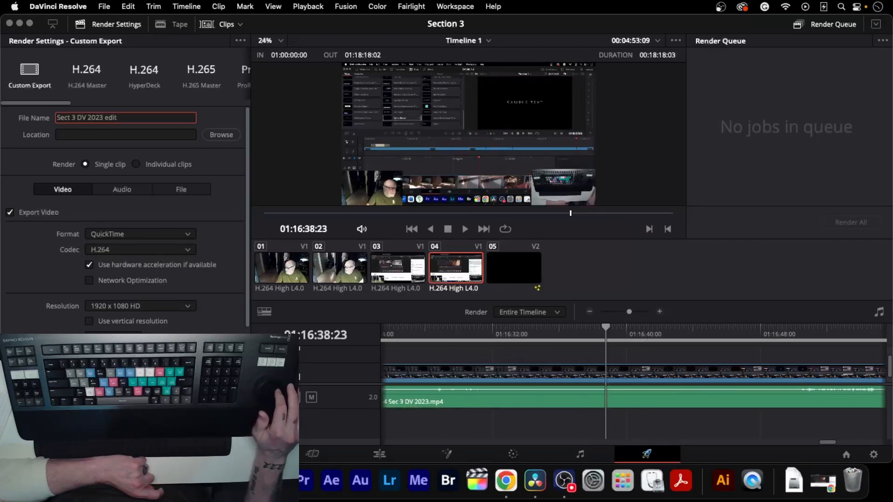
{"action": "key", "text": "Left"}
{"action": "key", "text": "Left"}
{"action": "key", "text": "Left"}
{"action": "key", "text": "Left"}
{"action": "key", "text": "Left"}
{"action": "key", "text": "Left"}
{"action": "key", "text": "Left"}
{"action": "key", "text": "Left"}
{"action": "key", "text": "Left"}
{"action": "key", "text": "Left"}
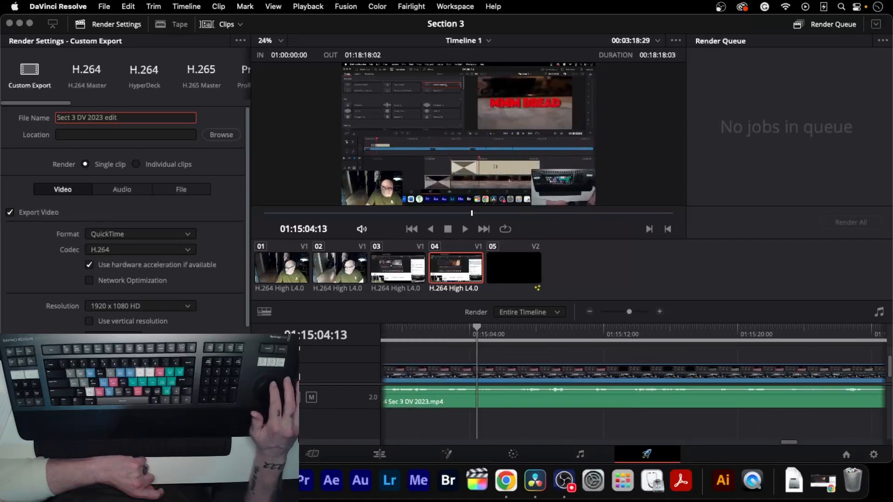
{"action": "key", "text": "Left"}
{"action": "key", "text": "Left"}
{"action": "key", "text": "Left"}
{"action": "key", "text": "Left"}
{"action": "key", "text": "Left"}
{"action": "key", "text": "Left"}
{"action": "key", "text": "Left"}
{"action": "key", "text": "Left"}
{"action": "key", "text": "Left"}
{"action": "key", "text": "Left"}
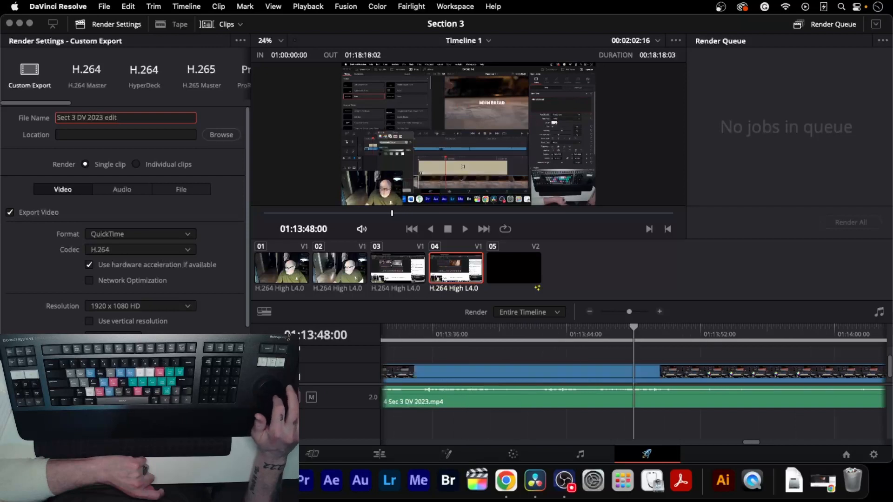
{"action": "key", "text": "Right"}
{"action": "key", "text": "Right"}
{"action": "key", "text": "Right"}
{"action": "key", "text": "Right"}
{"action": "key", "text": "Right"}
{"action": "key", "text": "Right"}
{"action": "key", "text": "Right"}
{"action": "key", "text": "Right"}
{"action": "key", "text": "Right"}
{"action": "key", "text": "Right"}
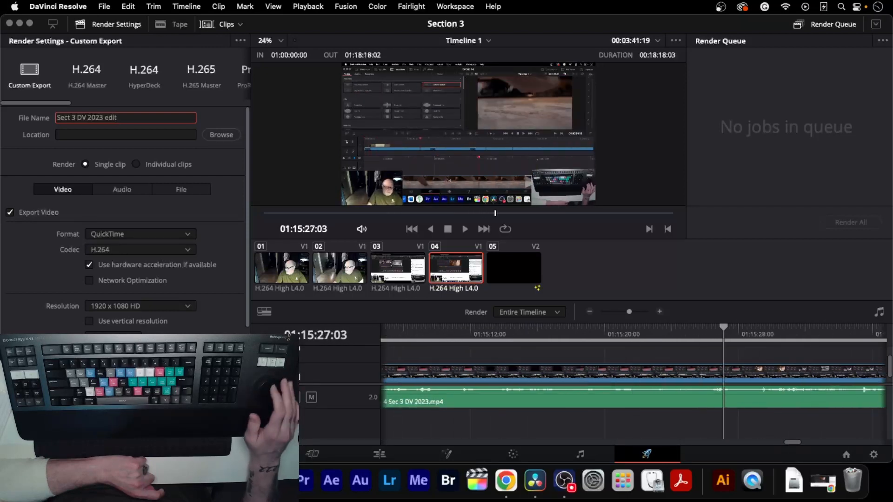
{"action": "key", "text": "Right"}
{"action": "key", "text": "Right"}
{"action": "key", "text": "Right"}
{"action": "key", "text": "Right"}
{"action": "key", "text": "Right"}
{"action": "key", "text": "Right"}
{"action": "key", "text": "Right"}
{"action": "key", "text": "Right"}
{"action": "key", "text": "Right"}
{"action": "key", "text": "Right"}
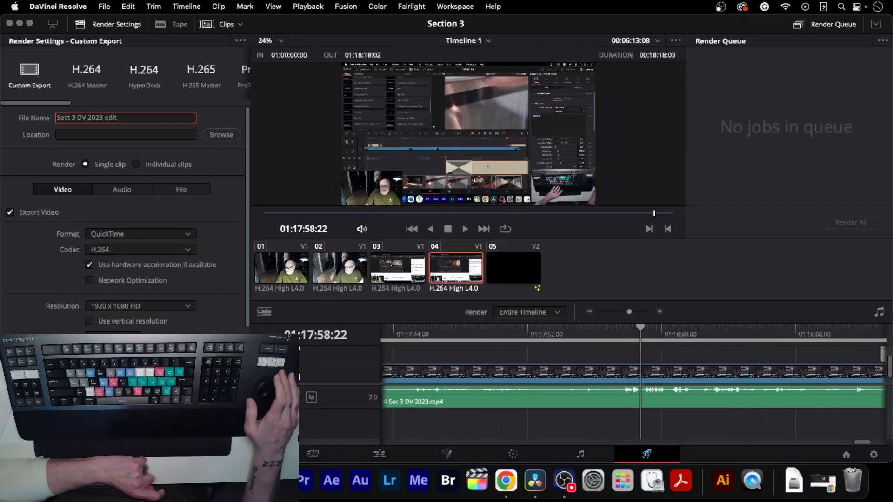
{"action": "key", "text": "Left"}
{"action": "key", "text": "Left"}
{"action": "key", "text": "Left"}
{"action": "key", "text": "Left"}
{"action": "key", "text": "Left"}
{"action": "key", "text": "Left"}
{"action": "key", "text": "Left"}
{"action": "key", "text": "Left"}
{"action": "key", "text": "Left"}
{"action": "key", "text": "Left"}
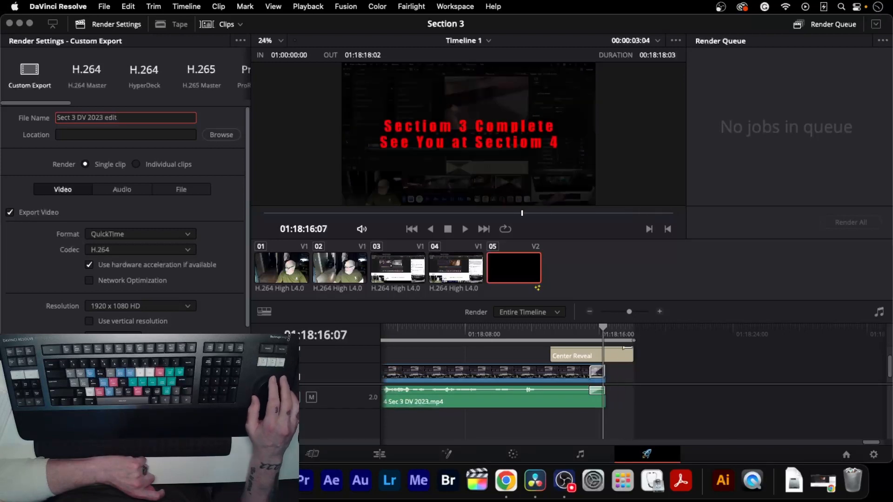
{"action": "key", "text": "shift+Right"}
{"action": "key", "text": "shift+Right"}
{"action": "key", "text": "shift+Right"}
{"action": "key", "text": "shift+Right"}
{"action": "key", "text": "shift+Right"}
{"action": "key", "text": "shift+Right"}
{"action": "key", "text": "shift+Right"}
{"action": "key", "text": "shift+Right"}
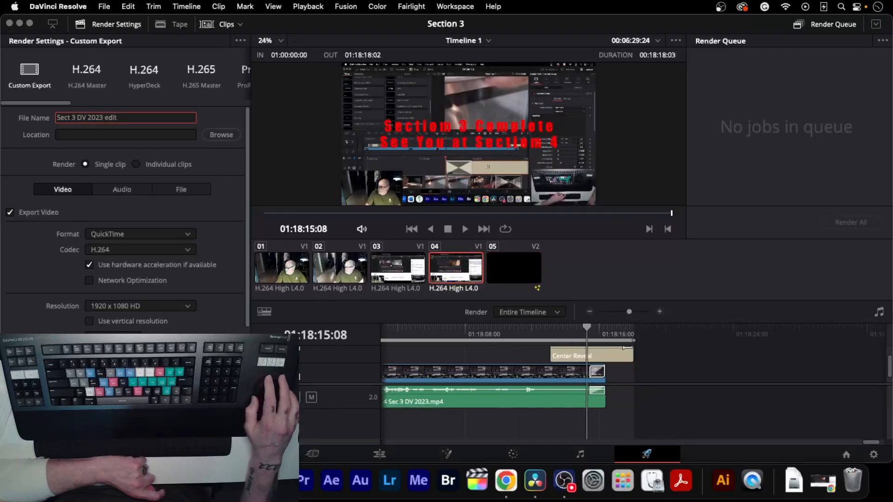
Queue the timeline for rendering to the Desktop as "Sect 3 DV 2023 edit.mov" and start the render.
{"action": "key", "text": "Return"}
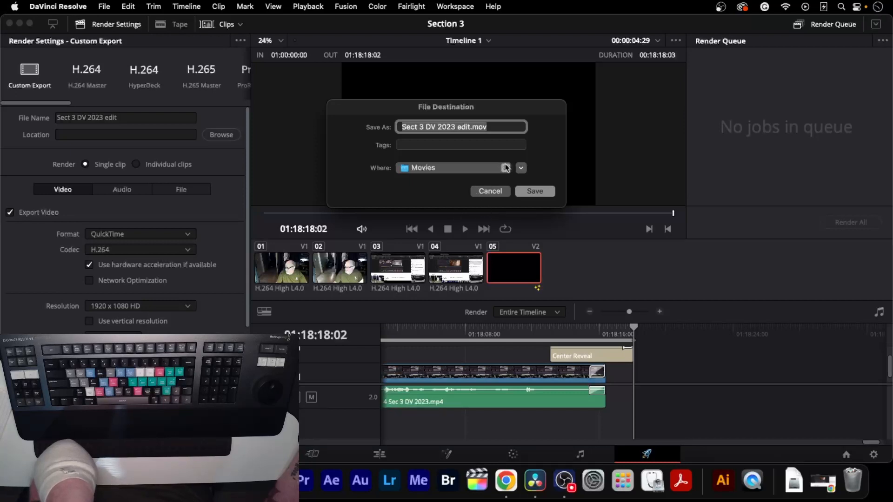
{"action": "left_click", "coordinate": [506, 168]}
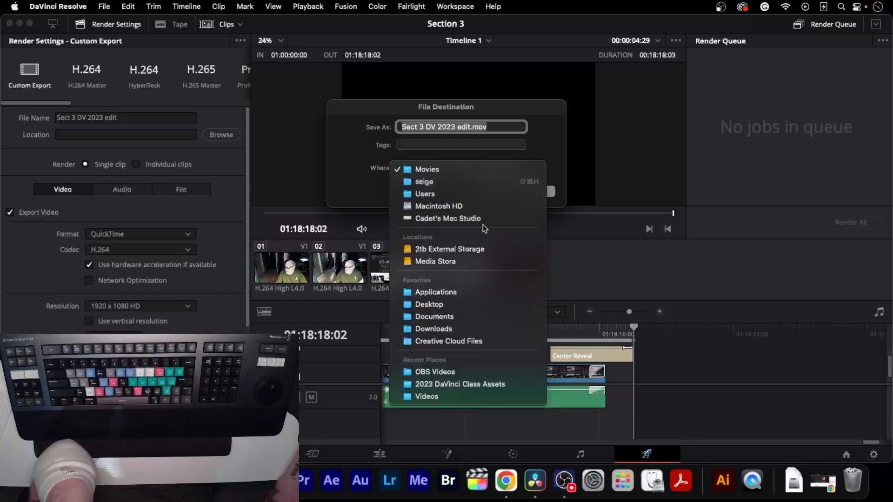
{"action": "left_click", "coordinate": [429, 304]}
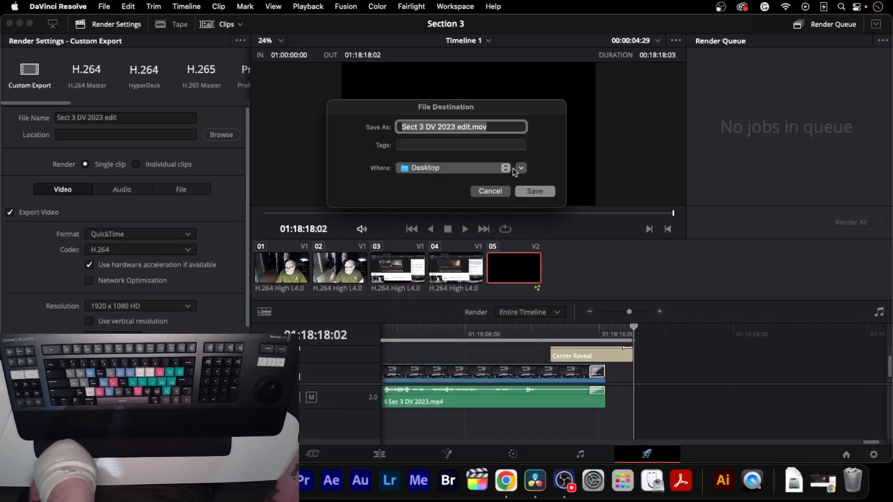
{"action": "left_click", "coordinate": [529, 194]}
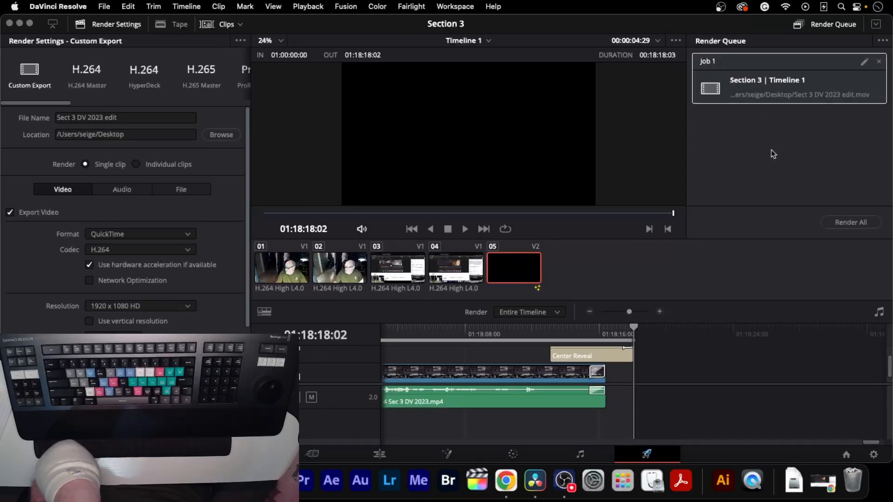
{"action": "left_click", "coordinate": [841, 224]}
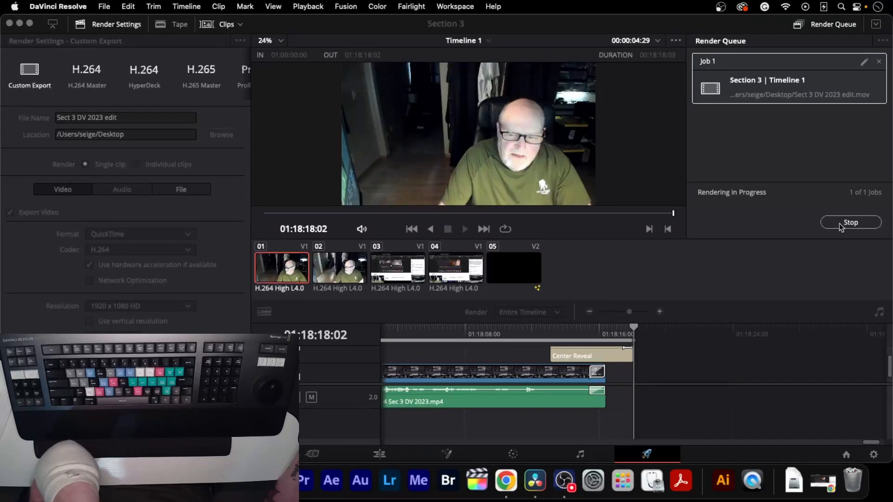